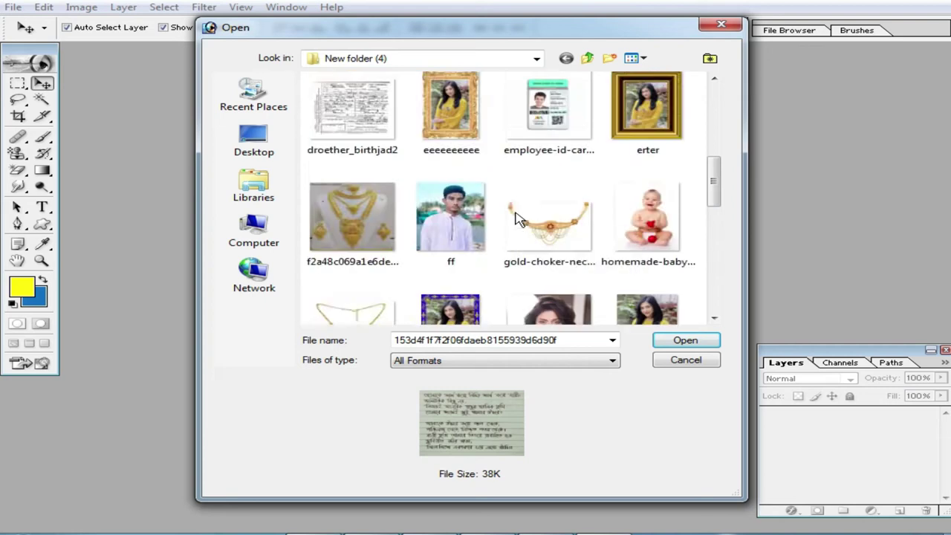
# Step: Open employee-id-card-500x500.jpg maximized and zoom in to inspect the sample card
pyautogui.doubleClick(547, 104)
pyautogui.doubleClick(361, 58)
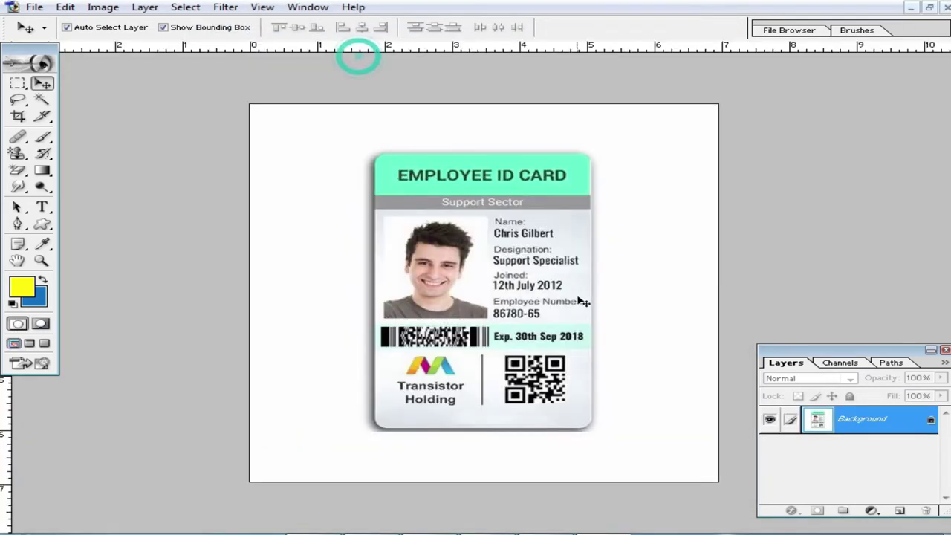
pyautogui.hotkey('ctrl', '+')
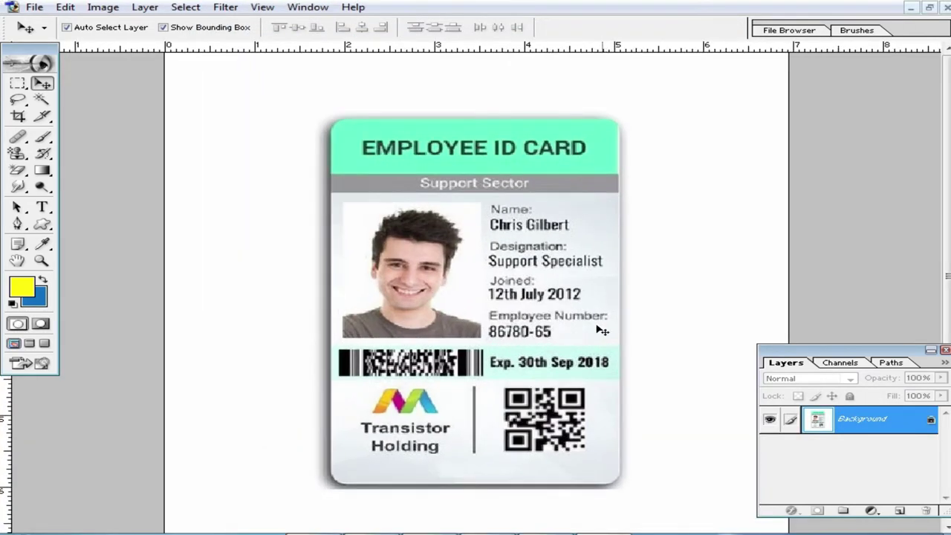
pyautogui.scroll(-1, 539, 355)
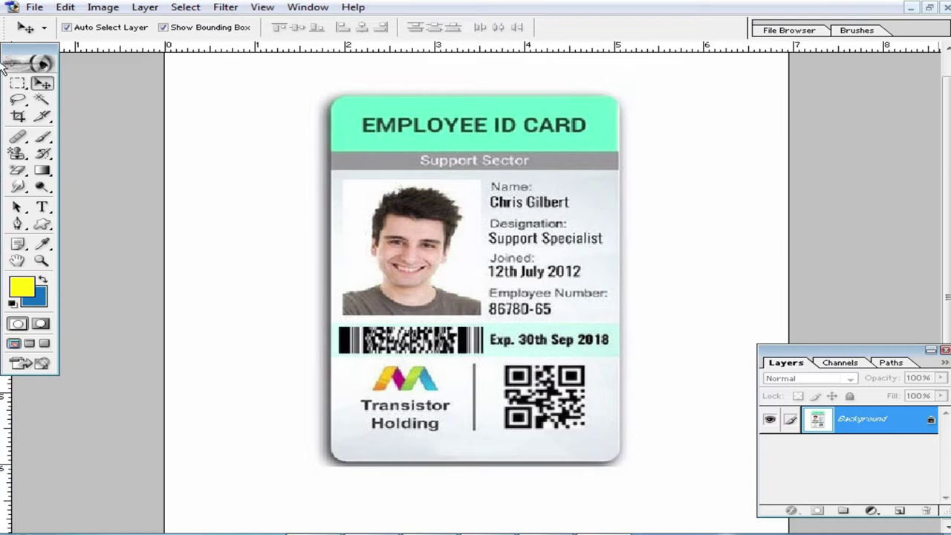
# Step: Restore the sample card window, zoom out to the whole card, then minimize it
pyautogui.click(930, 9)
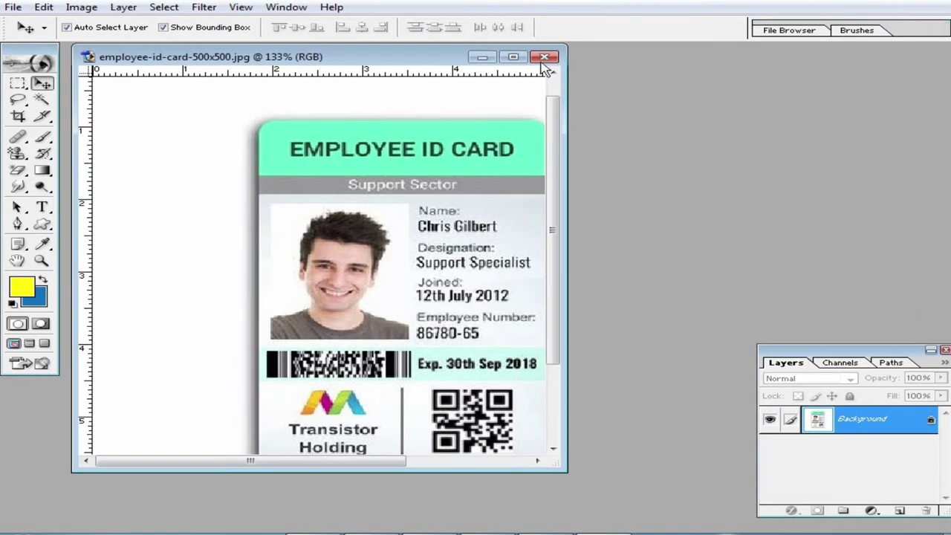
pyautogui.keyDown('alt'); pyautogui.click(472, 223); pyautogui.keyUp('alt')
pyautogui.keyDown('alt'); pyautogui.click(475, 223); pyautogui.keyUp('alt')
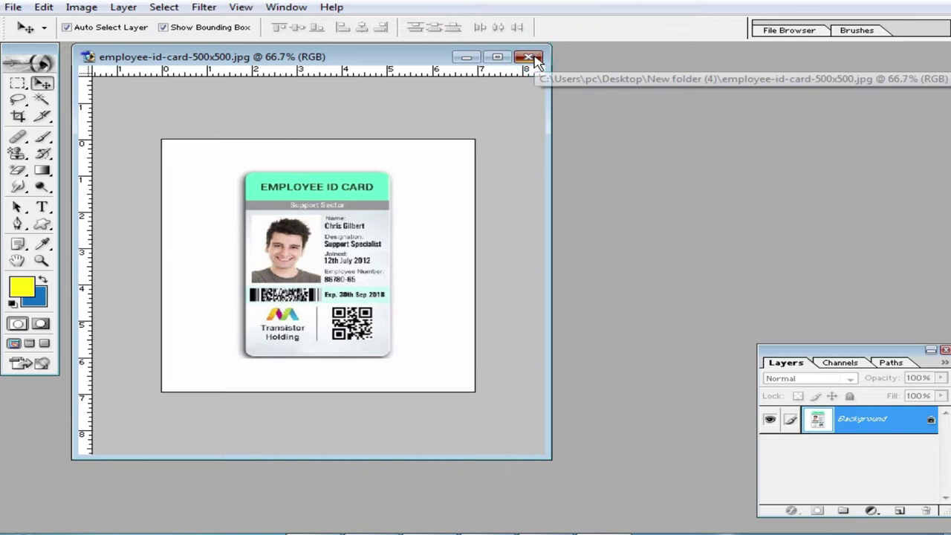
pyautogui.click(466, 57)
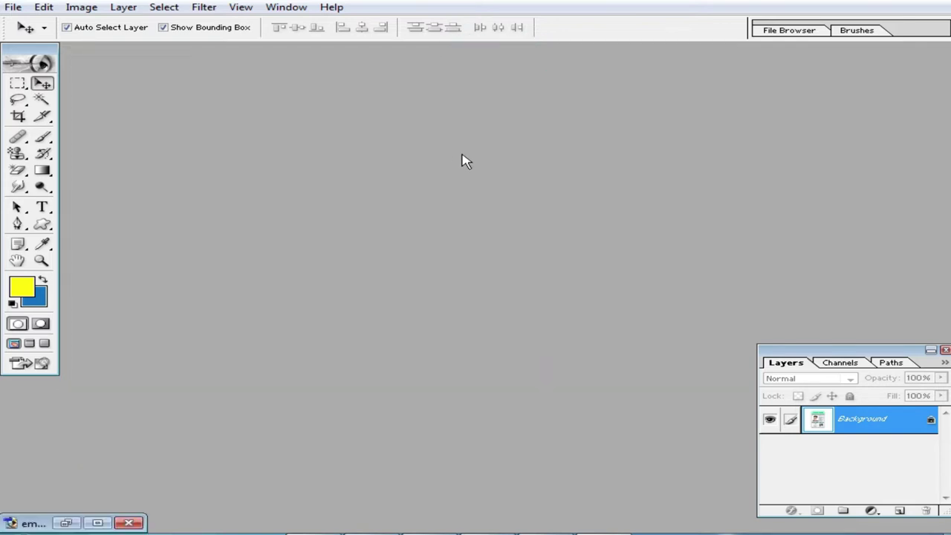
# Step: Create a new A4 document (210 × 297 mm, 300 pixels/inch) and maximize it
pyautogui.hotkey('ctrl', 'n')
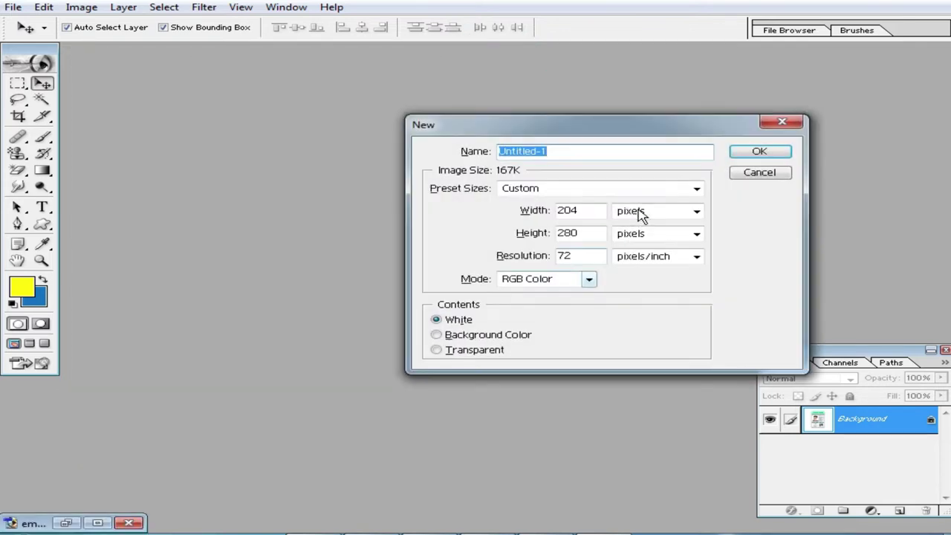
pyautogui.click(697, 190)
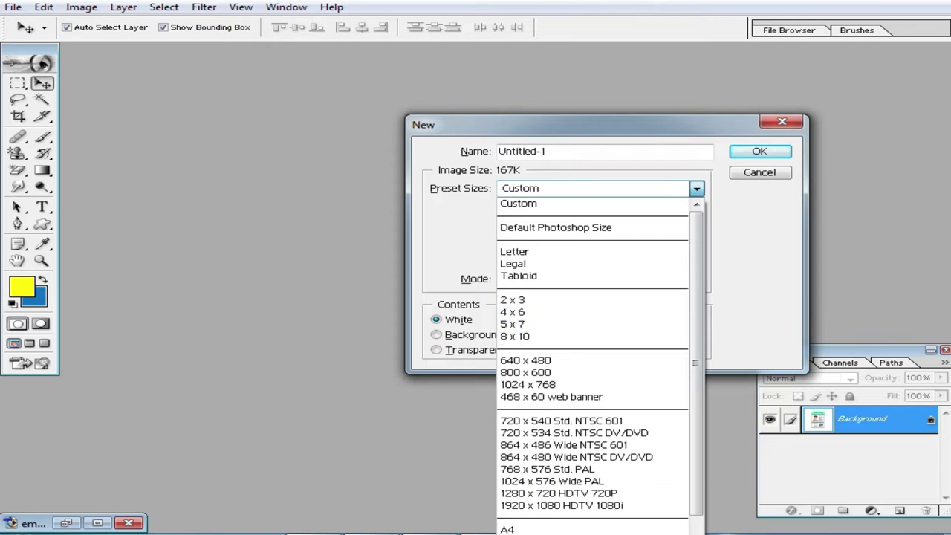
pyautogui.click(525, 529)
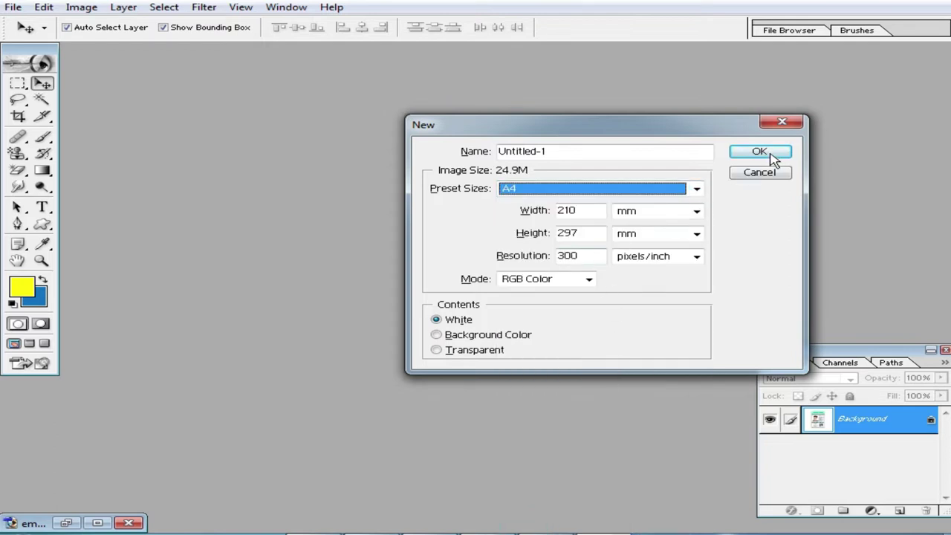
pyautogui.click(771, 152)
pyautogui.doubleClick(344, 57)
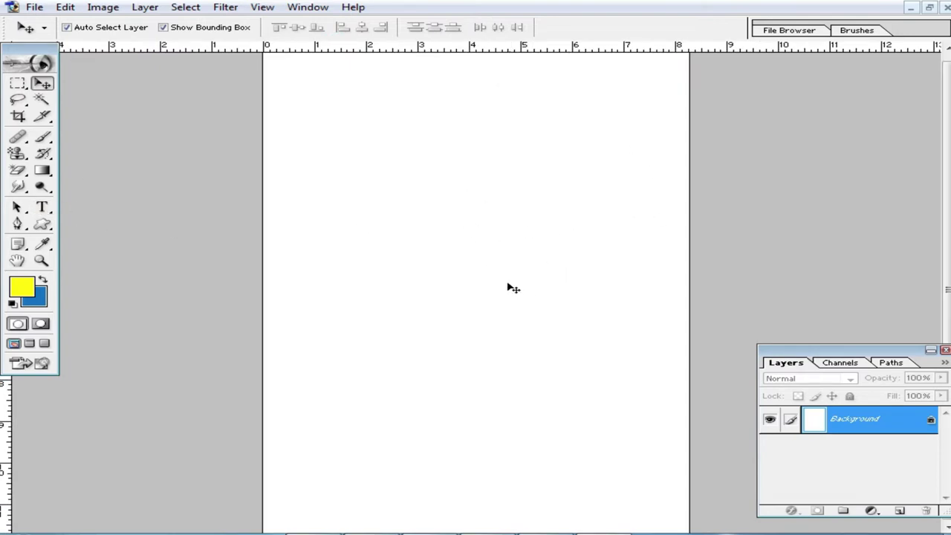
# Step: Choose the Rounded Rectangle Tool and test-draw path and shape-layer rectangles, undoing each
pyautogui.click(43, 224)
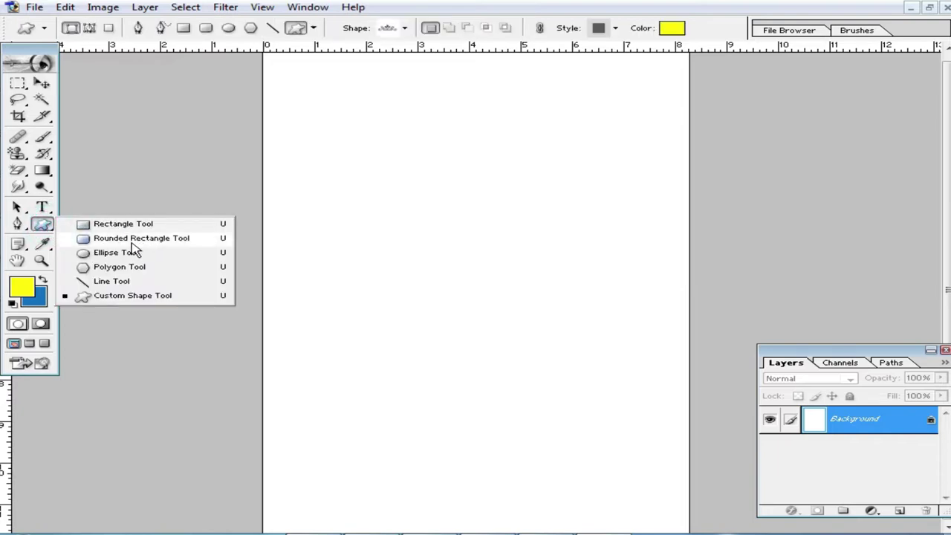
pyautogui.click(169, 239)
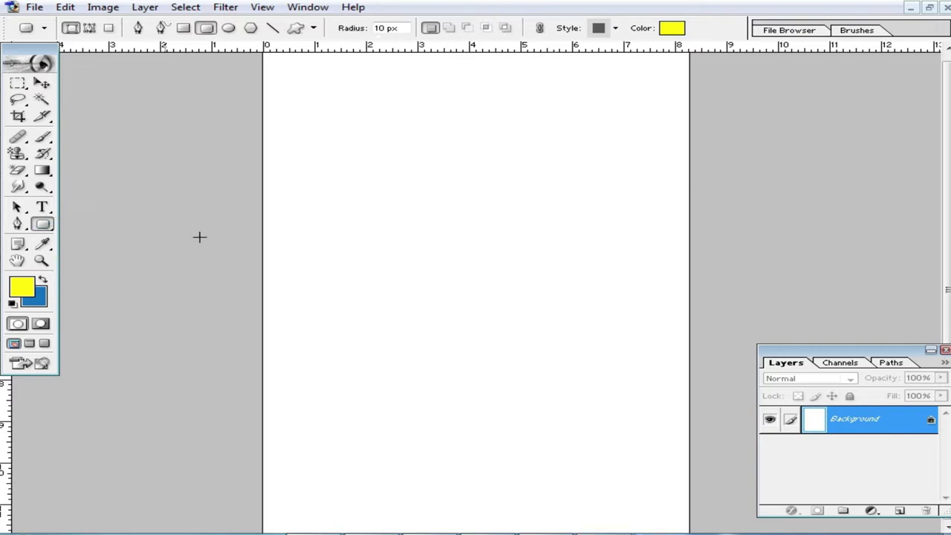
pyautogui.click(89, 27)
pyautogui.moveTo(354, 126); pyautogui.dragTo(623, 408)
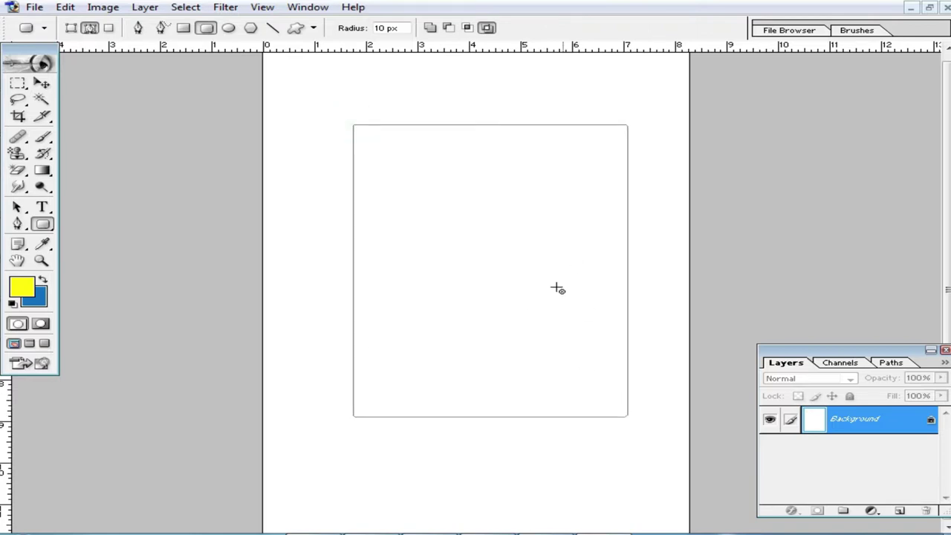
pyautogui.press('Return')
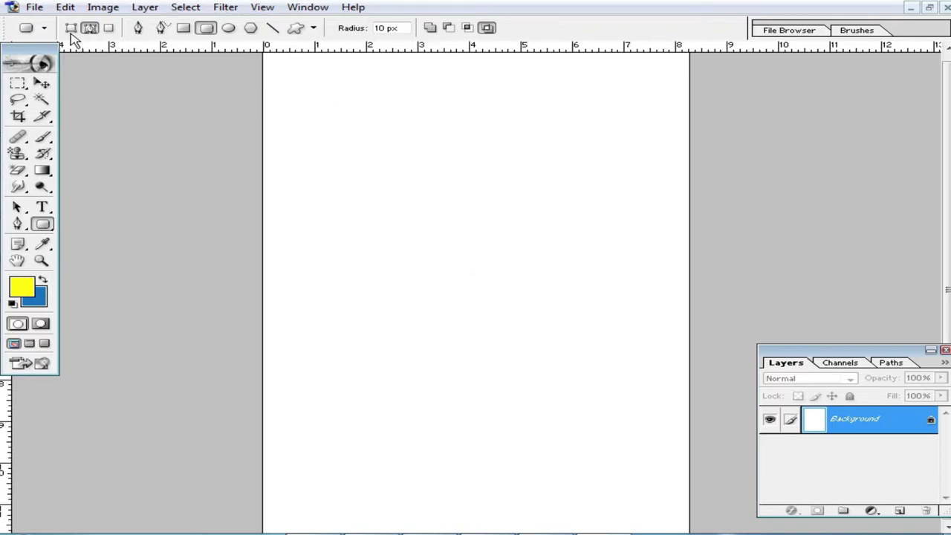
pyautogui.click(70, 27)
pyautogui.moveTo(335, 122); pyautogui.dragTo(660, 395)
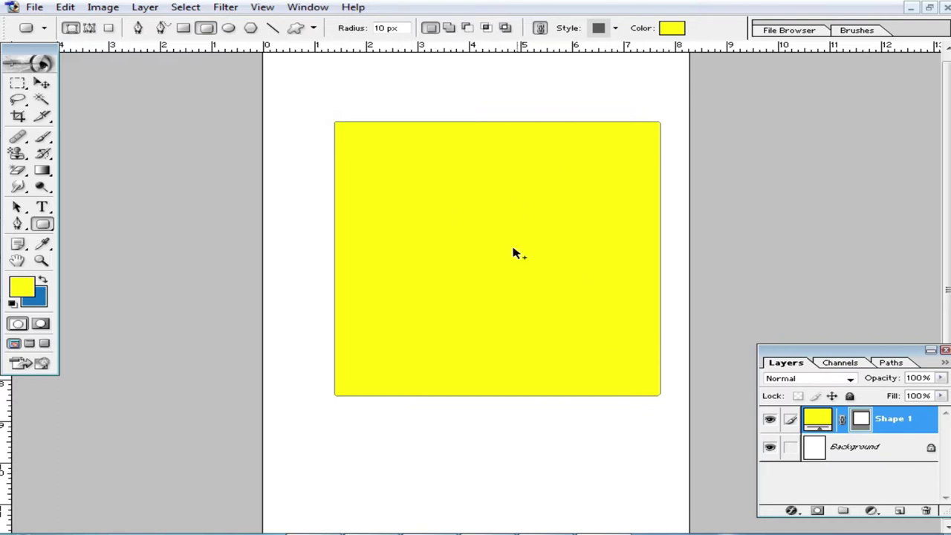
pyautogui.hotkey('ctrl', 'z')
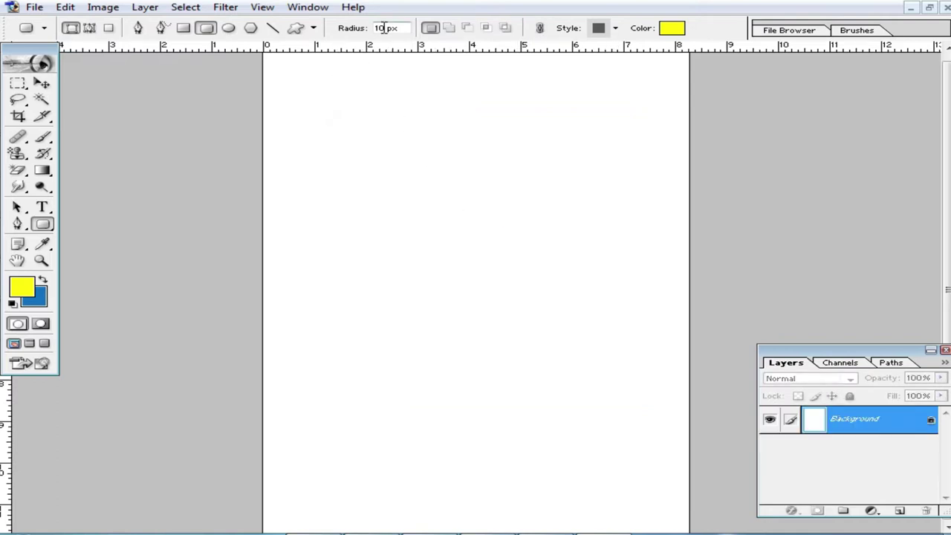
# Step: Set the rounded-rectangle corner radius to 100 px and test-draw with it
pyautogui.doubleClick(386, 28)
pyautogui.write('30')
pyautogui.moveTo(327, 103)
pyautogui.mouseDown()
pyautogui.moveTo(546, 384)
pyautogui.moveTo(560, 421)
pyautogui.mouseUp()
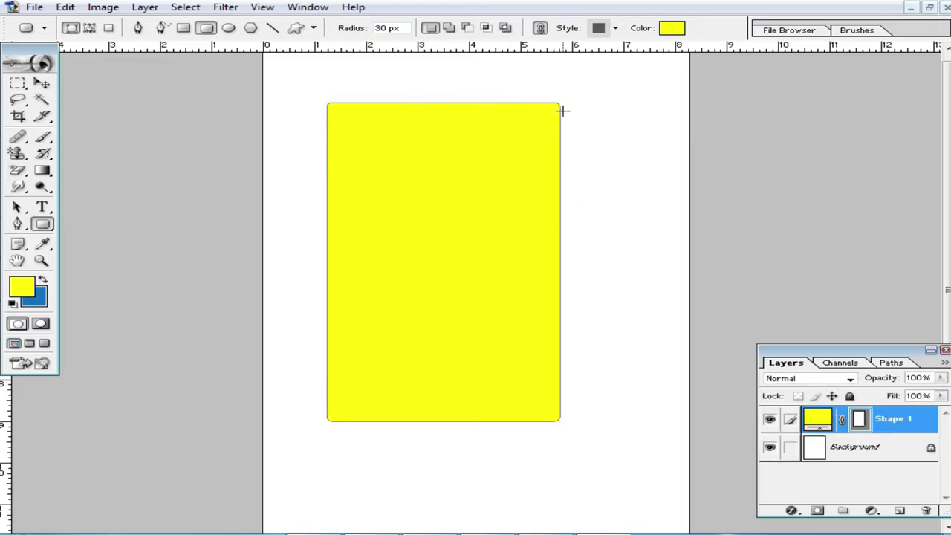
pyautogui.hotkey('ctrl', 'z')
pyautogui.click(386, 27)
pyautogui.write('10')
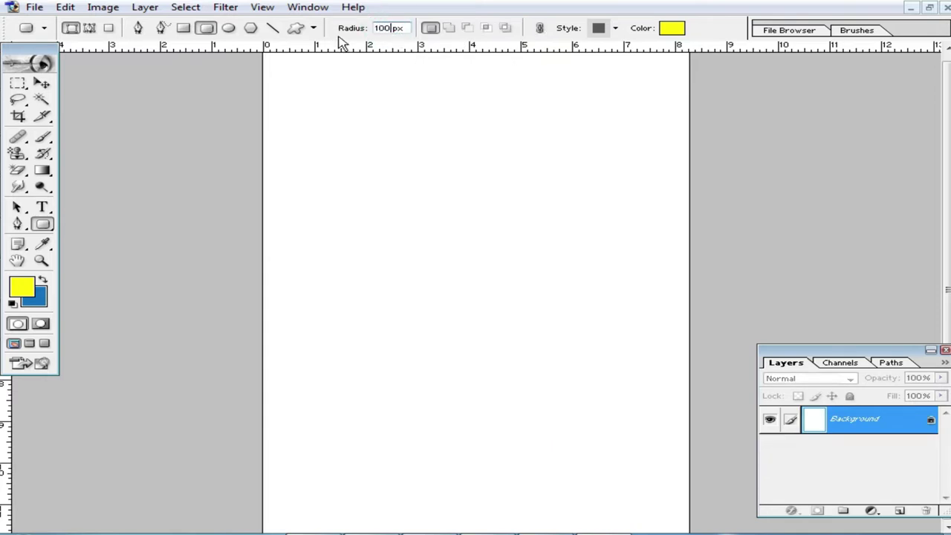
pyautogui.moveTo(327, 132)
pyautogui.mouseDown()
pyautogui.moveTo(493, 297)
pyautogui.moveTo(585, 422)
pyautogui.mouseUp()
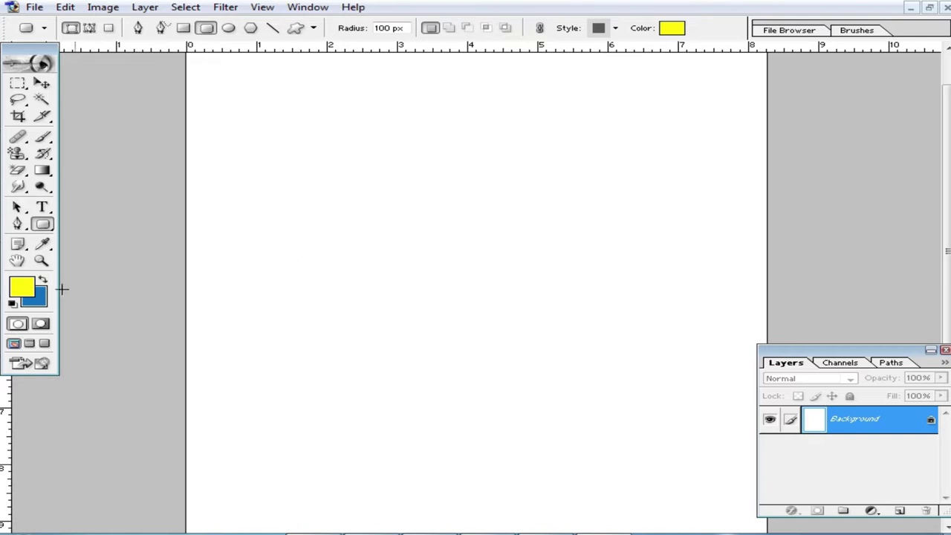
# Step: Set the foreground colour to pale yellow FFFFCC
pyautogui.click(27, 292)
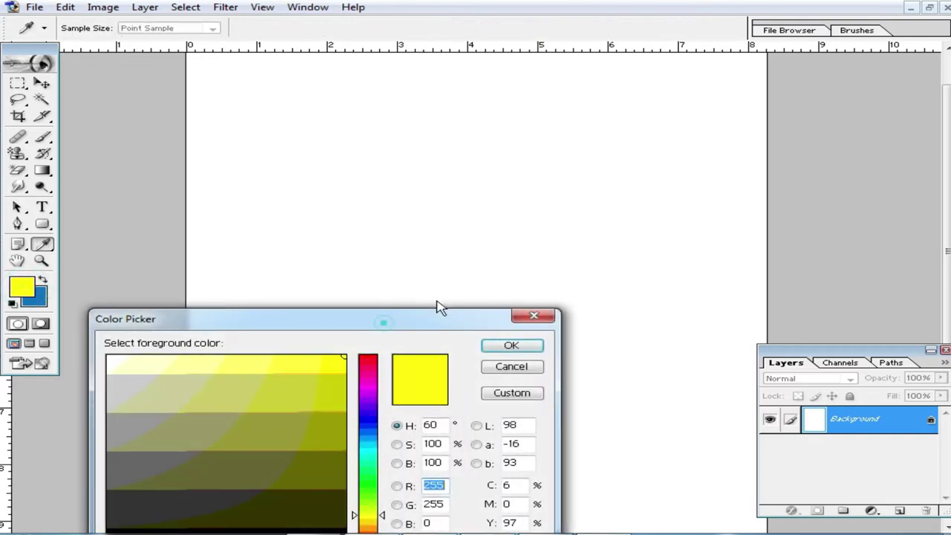
pyautogui.moveTo(353, 316); pyautogui.dragTo(695, 149)
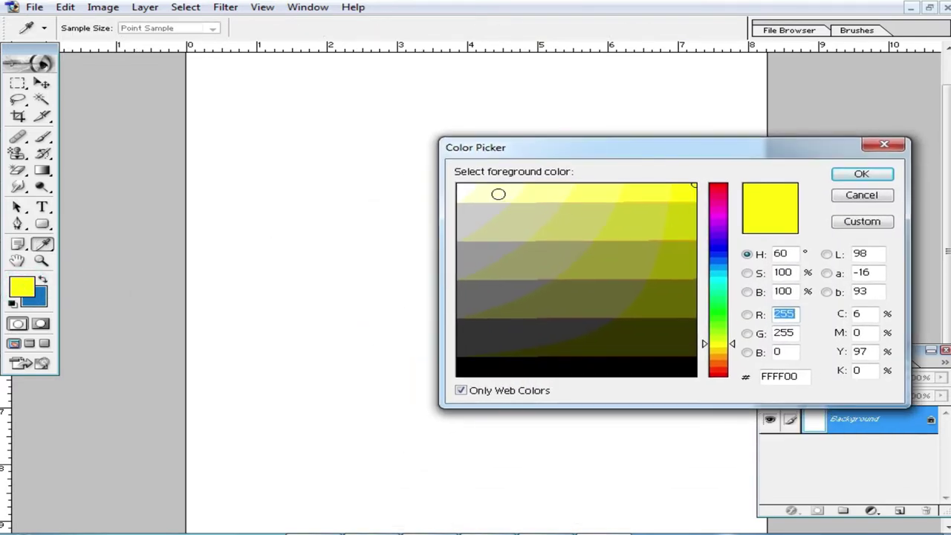
pyautogui.click(498, 194)
pyautogui.click(861, 173)
# Step: Draw the pale yellow rounded-rectangle card as layer Shape 1 and select it
pyautogui.moveTo(315, 132); pyautogui.dragTo(594, 473)
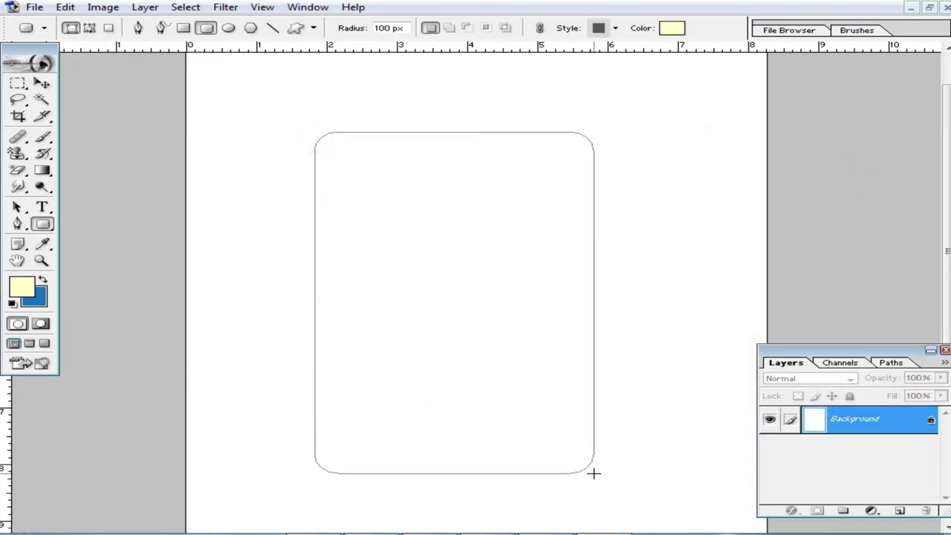
pyautogui.moveTo(593, 473)
pyautogui.mouseDown()
pyautogui.moveTo(551, 411)
pyautogui.moveTo(552, 323)
pyautogui.mouseUp()
pyautogui.moveTo(552, 411)
pyautogui.mouseDown()
pyautogui.moveTo(506, 337)
pyautogui.moveTo(597, 436)
pyautogui.moveTo(569, 425)
pyautogui.moveTo(556, 401)
pyautogui.moveTo(577, 425)
pyautogui.moveTo(577, 344)
pyautogui.moveTo(579, 425)
pyautogui.moveTo(557, 408)
pyautogui.mouseUp()
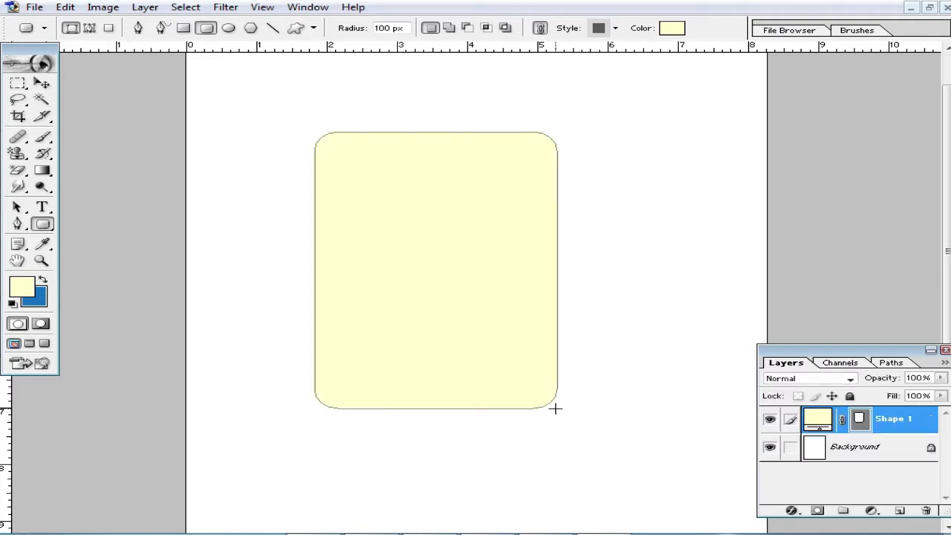
pyautogui.click(41, 83)
pyautogui.click(684, 195)
pyautogui.keyDown('ctrl'); pyautogui.click(486, 219); pyautogui.keyUp('ctrl')
pyautogui.click(443, 262)
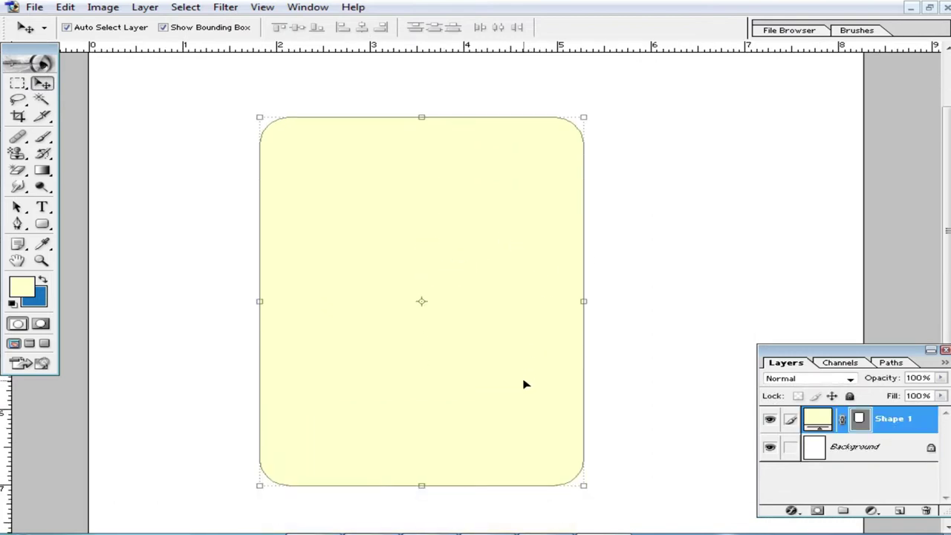
# Step: Select the card layer and briefly open, then close, its layer style settings
pyautogui.click(696, 278)
pyautogui.click(510, 255)
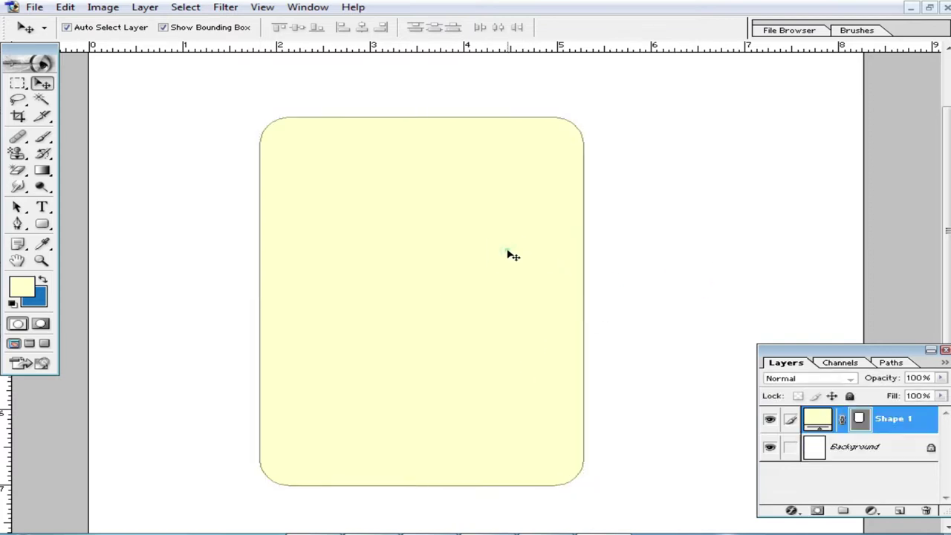
pyautogui.rightClick(909, 426)
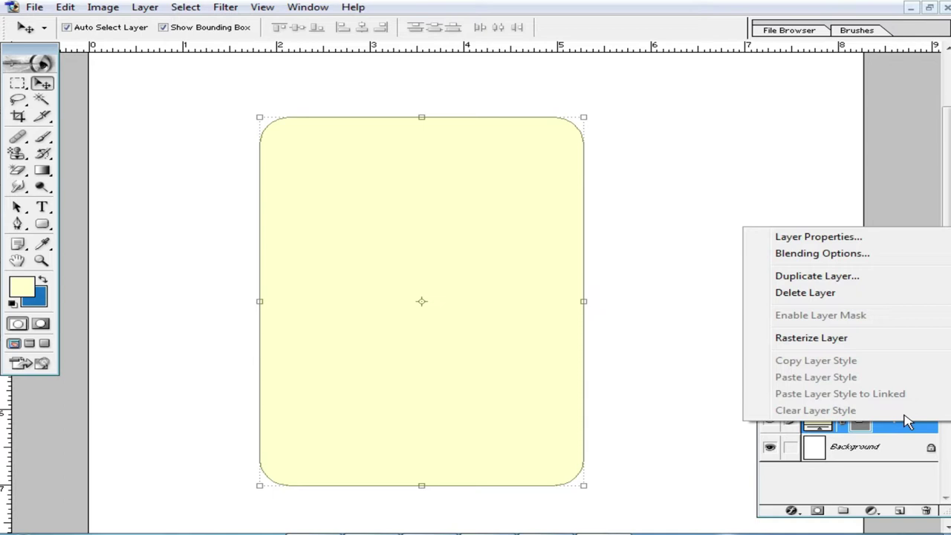
pyautogui.click(849, 254)
pyautogui.moveTo(526, 116); pyautogui.dragTo(827, 194)
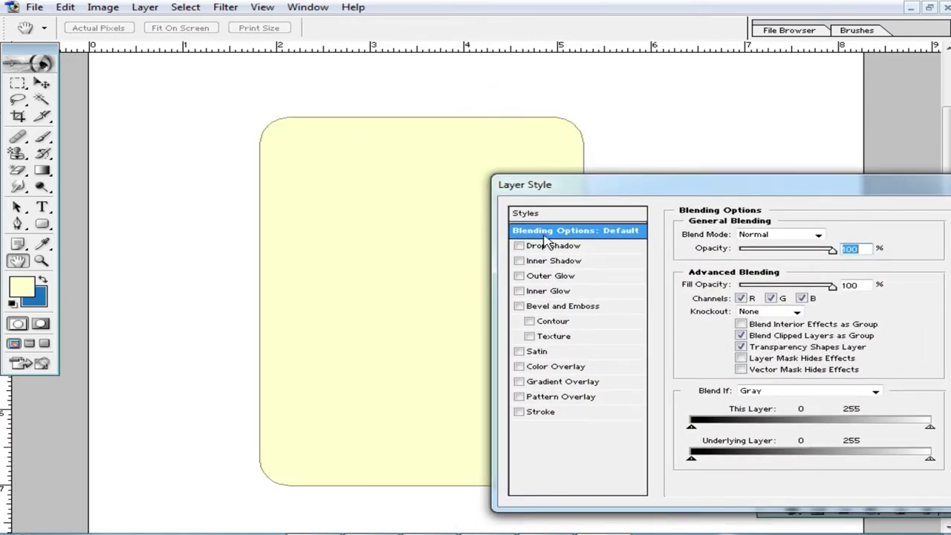
pyautogui.moveTo(888, 191); pyautogui.dragTo(633, 191)
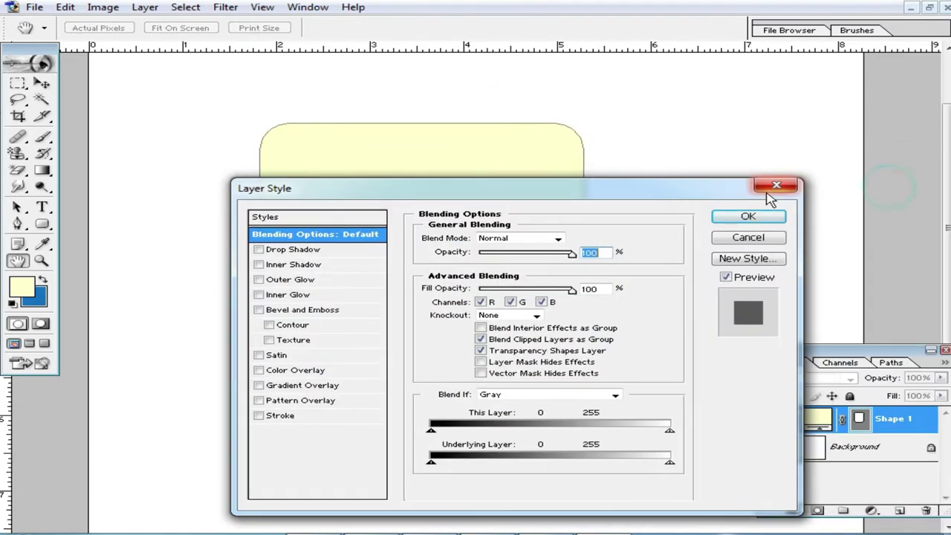
pyautogui.click(785, 187)
pyautogui.press('v')
# Step: Give the card a drop shadow: angle 55°, opacity 100%, distance 3, size 29 px
pyautogui.rightClick(900, 422)
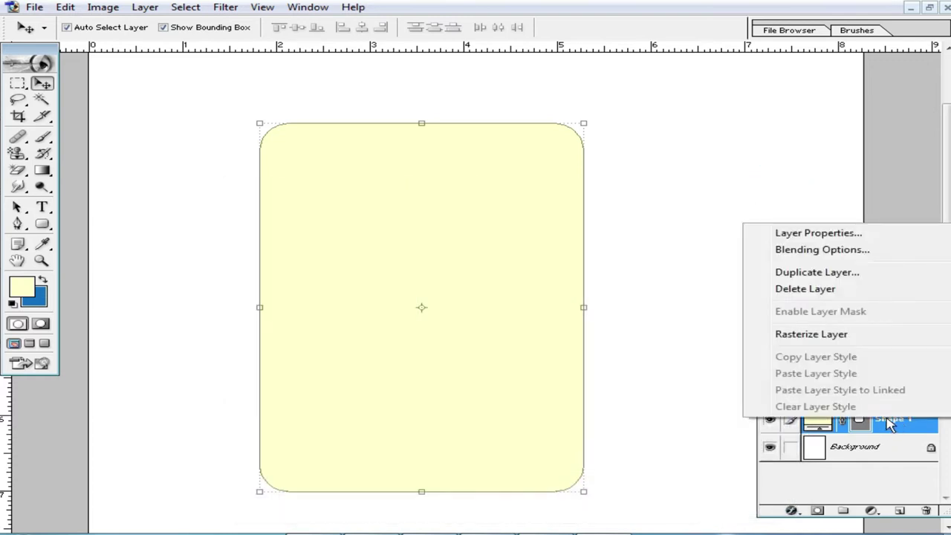
pyautogui.click(832, 254)
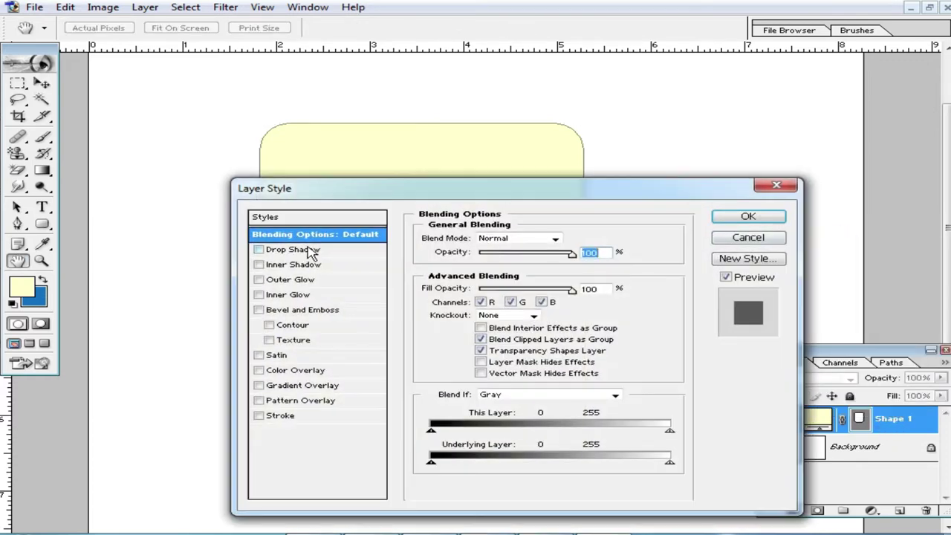
pyautogui.click(294, 250)
pyautogui.moveTo(554, 181)
pyautogui.mouseDown()
pyautogui.moveTo(794, 238)
pyautogui.moveTo(785, 221)
pyautogui.mouseUp()
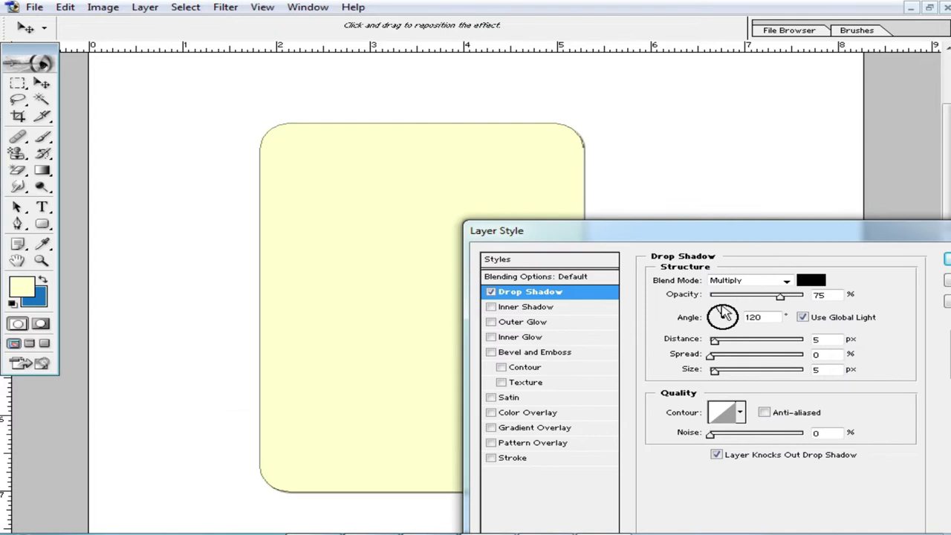
pyautogui.click(727, 312)
pyautogui.moveTo(715, 340)
pyautogui.mouseDown()
pyautogui.moveTo(725, 342)
pyautogui.moveTo(727, 372)
pyautogui.mouseUp()
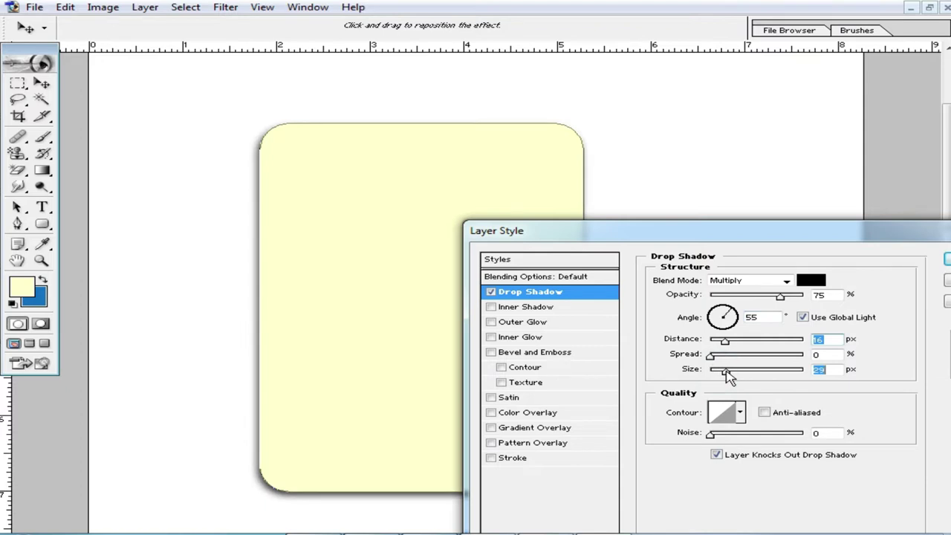
pyautogui.moveTo(780, 295); pyautogui.dragTo(803, 295)
pyautogui.moveTo(726, 341)
pyautogui.mouseDown()
pyautogui.moveTo(711, 342)
pyautogui.moveTo(727, 372)
pyautogui.mouseUp()
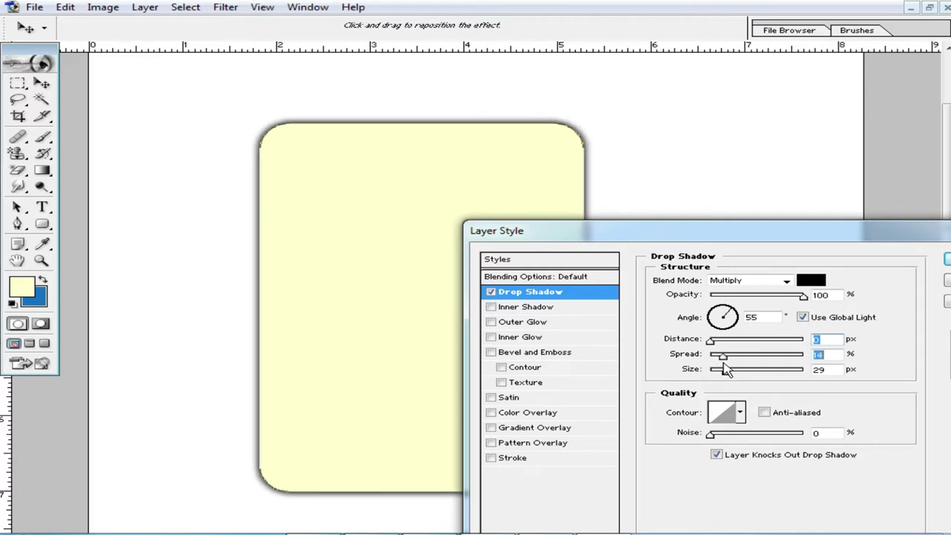
pyautogui.click(942, 262)
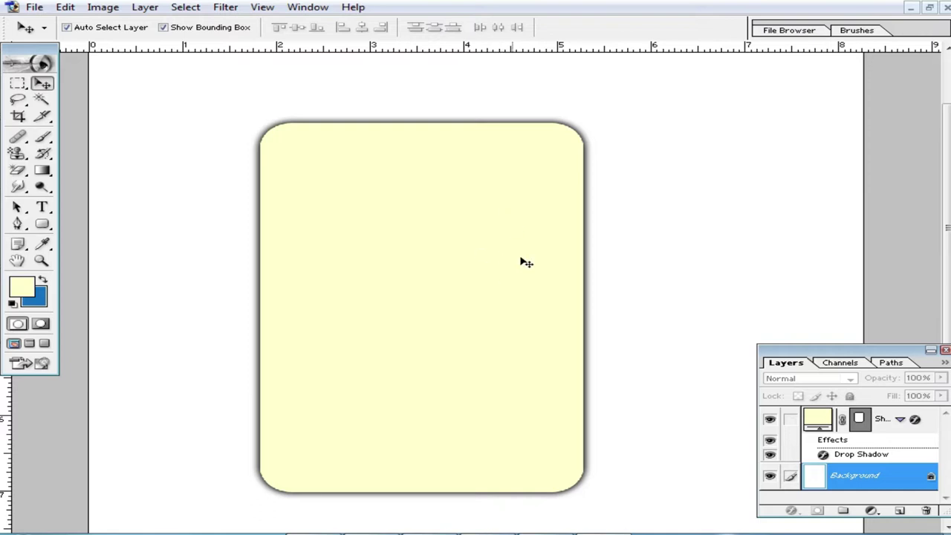
# Step: Zoom out to the whole card and merge the shadowed shape into the Background layer
pyautogui.keyDown('ctrl'); pyautogui.click(395, 276); pyautogui.keyUp('ctrl')
pyautogui.keyDown('alt'); pyautogui.click(550, 327); pyautogui.keyUp('alt')
pyautogui.keyDown('alt'); pyautogui.click(526, 313); pyautogui.keyUp('alt')
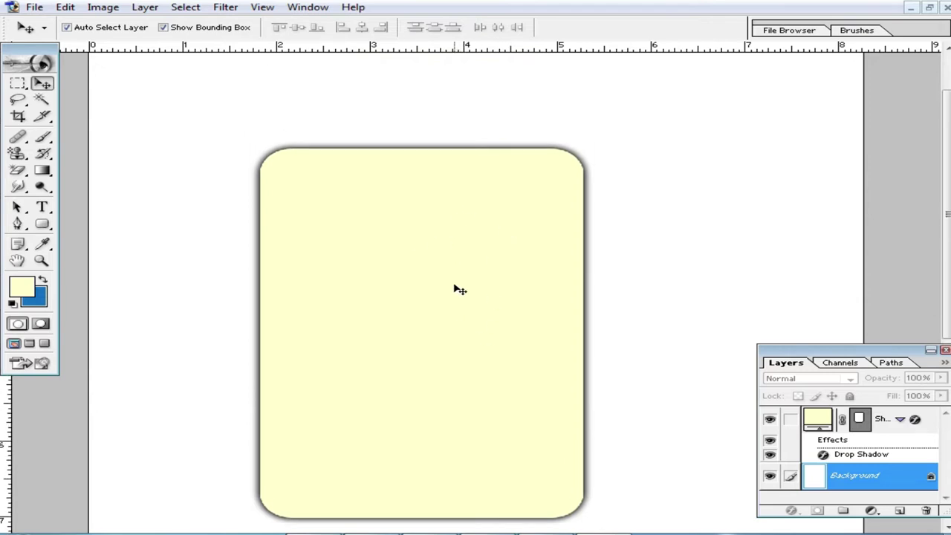
pyautogui.scroll(-3, 461, 297)
pyautogui.scroll(2, 482, 313)
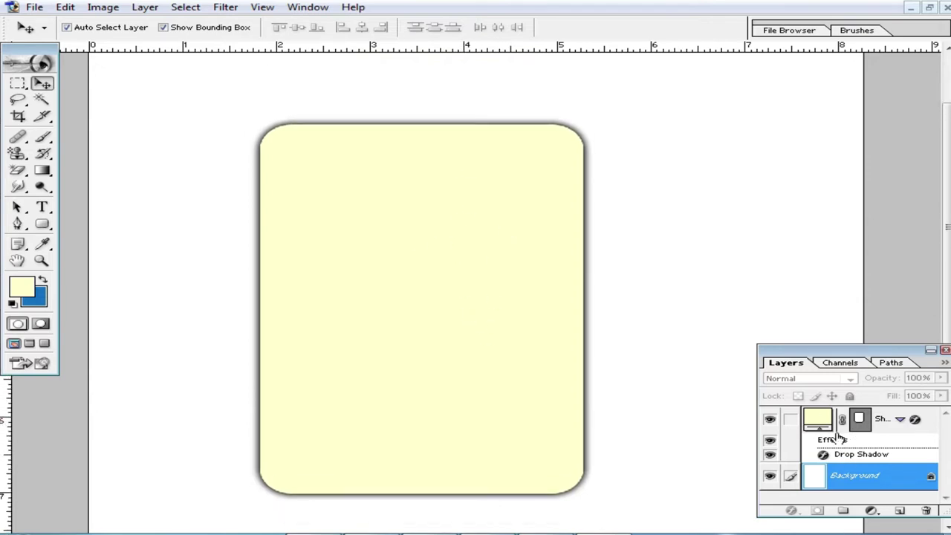
pyautogui.hotkey('ctrl', 'shift', 'e')
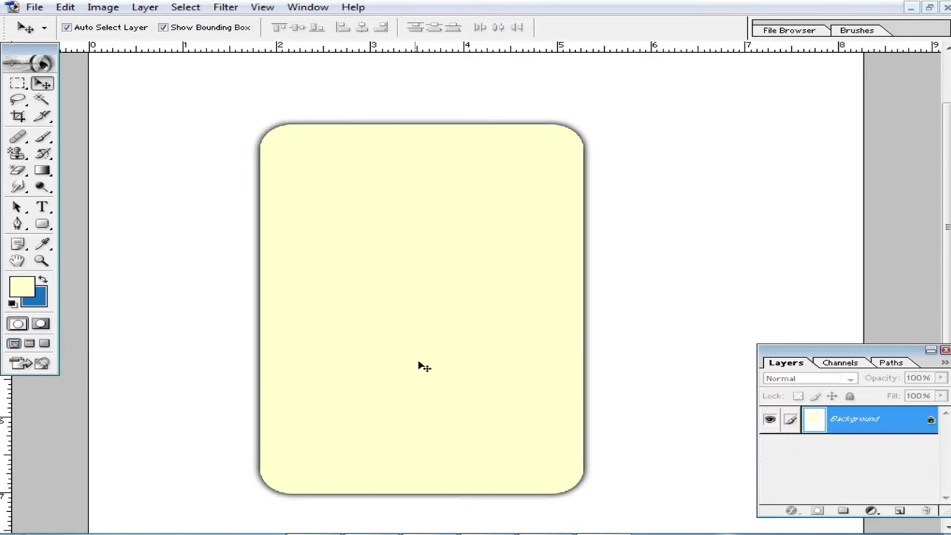
# Step: Zoom and scroll around the merged card to inspect it, ending on its top
pyautogui.keyDown('ctrl'); pyautogui.click(371, 276); pyautogui.keyUp('ctrl')
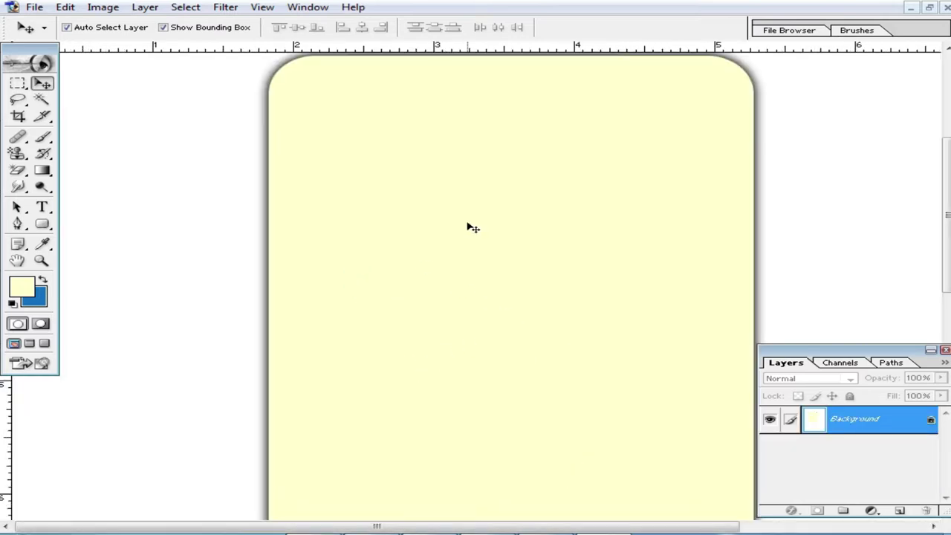
pyautogui.scroll(2, 484, 278)
pyautogui.scroll(-3, 557, 263)
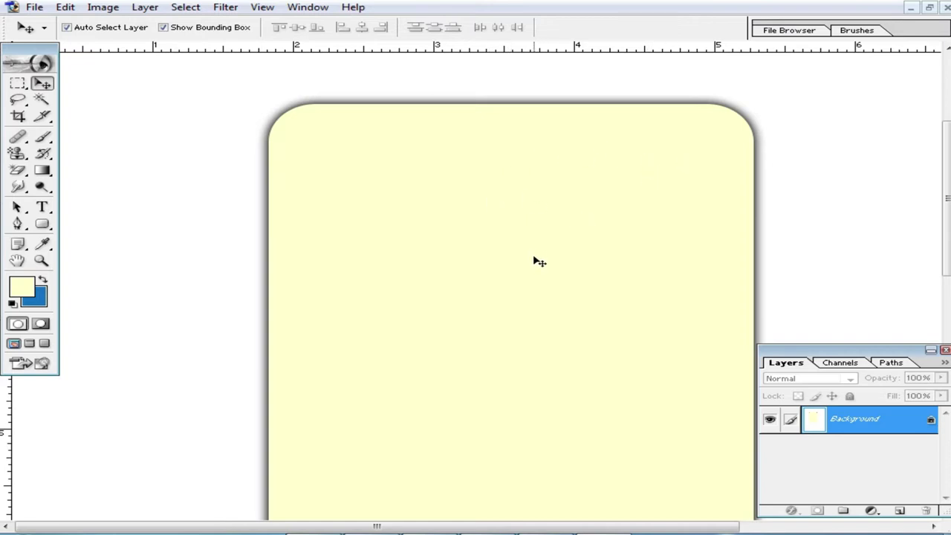
pyautogui.scroll(-2, 534, 262)
pyautogui.scroll(1, 525, 287)
pyautogui.keyDown('alt'); pyautogui.click(461, 298); pyautogui.keyUp('alt')
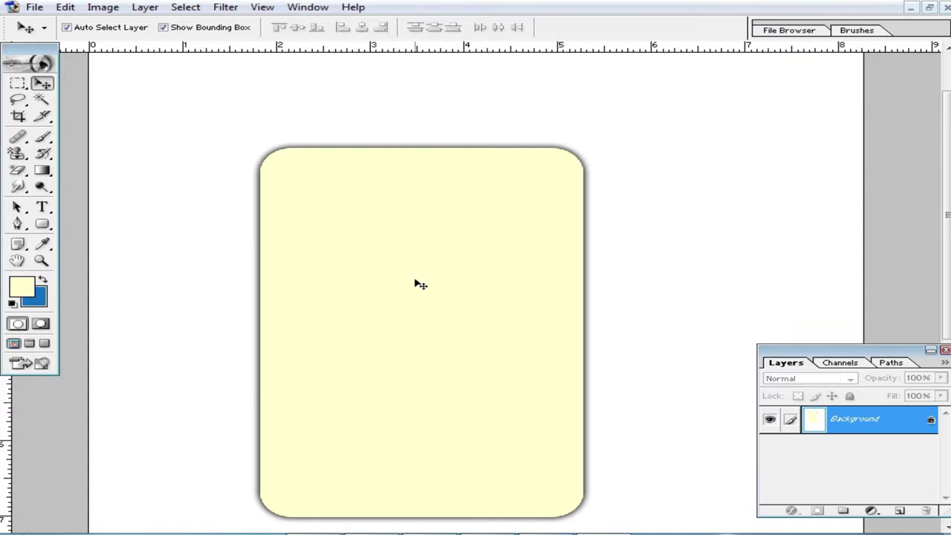
pyautogui.click(410, 238)
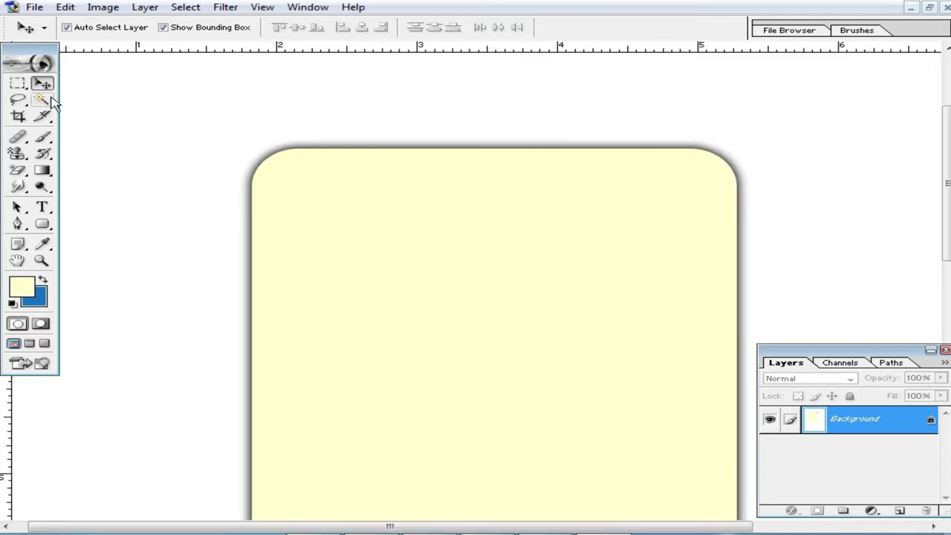
# Step: Select the whole yellow card shape with the Magic Wand
pyautogui.click(42, 100)
pyautogui.click(446, 198)
pyautogui.hotkey('ctrl', 'd')
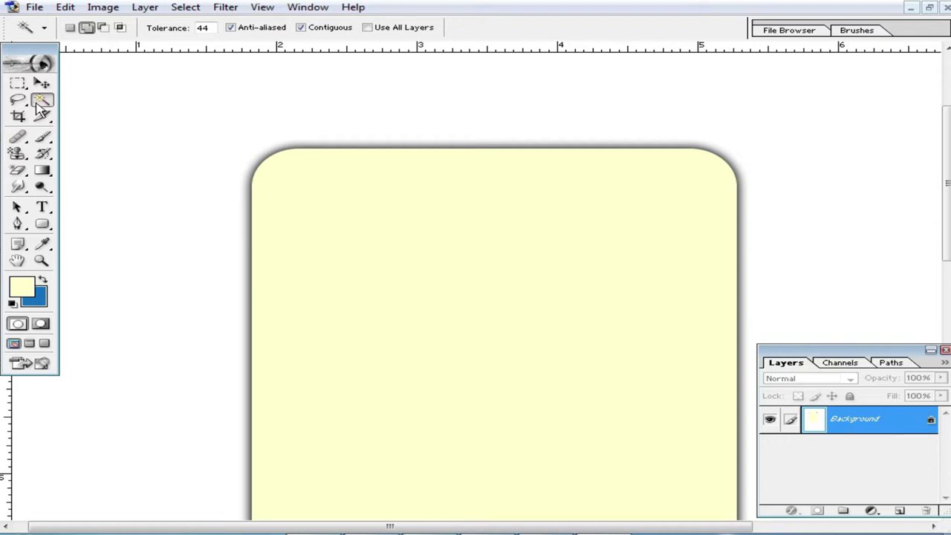
pyautogui.click(17, 83)
pyautogui.click(42, 99)
pyautogui.click(527, 176)
pyautogui.hotkey('ctrl', '-')
pyautogui.hotkey('ctrl', '-')
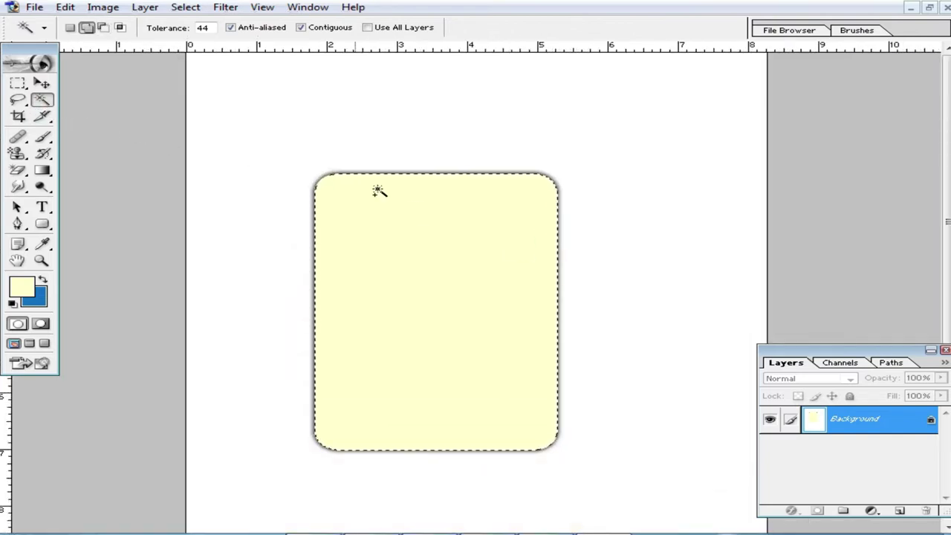
# Step: Subtract a Rectangular Marquee area so only the card's top strip stays selected
pyautogui.click(17, 82)
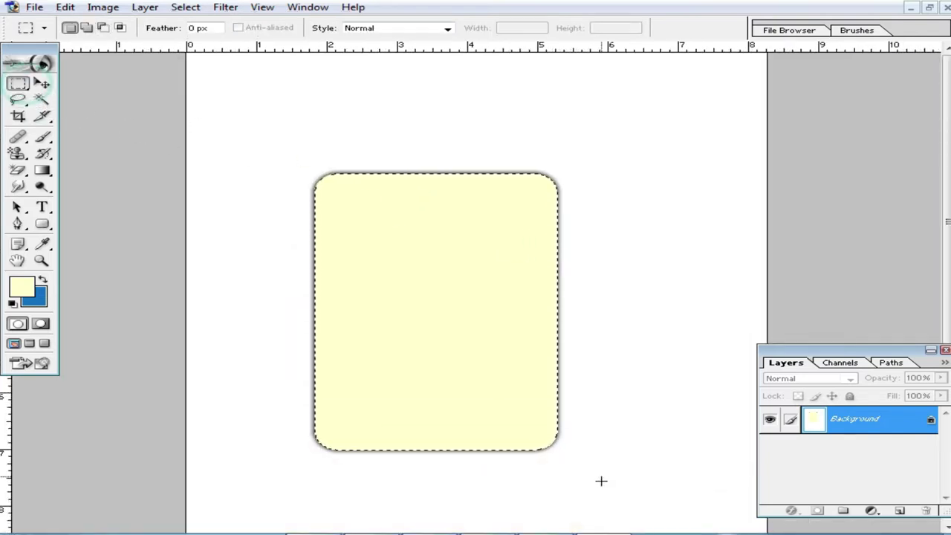
pyautogui.moveTo(625, 502); pyautogui.dragTo(300, 392)
pyautogui.moveTo(200, 197); pyautogui.dragTo(203, 200)
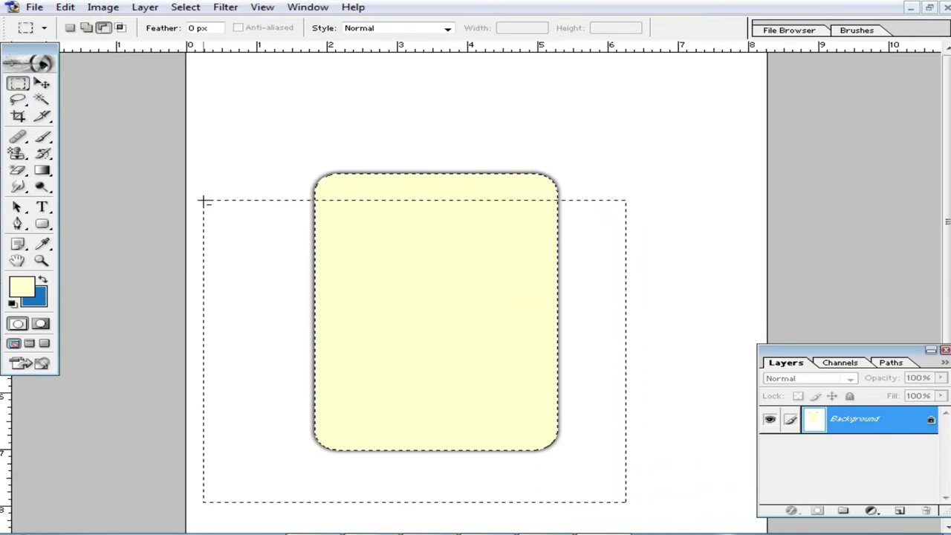
pyautogui.moveTo(204, 200); pyautogui.dragTo(204, 201)
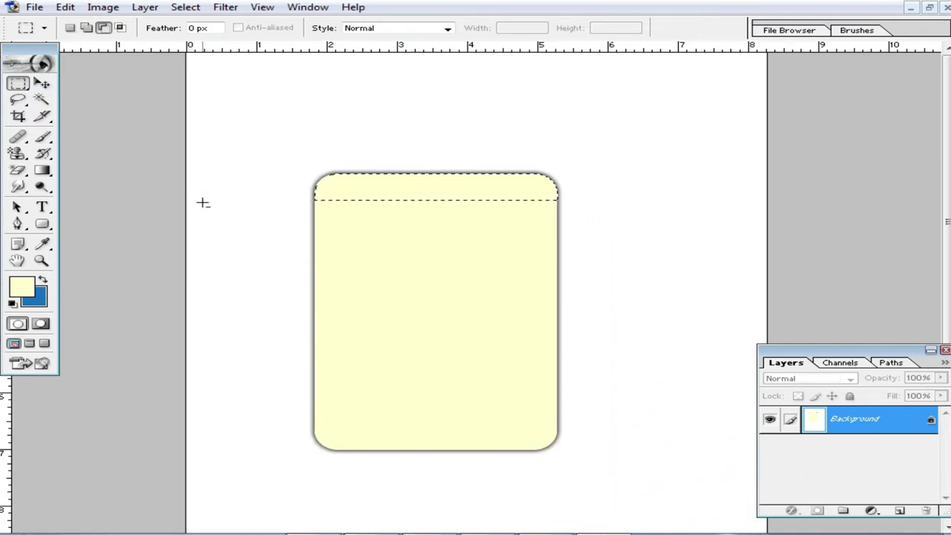
pyautogui.scroll(-1, 695, 210)
pyautogui.scroll(1, 646, 238)
pyautogui.click(451, 220)
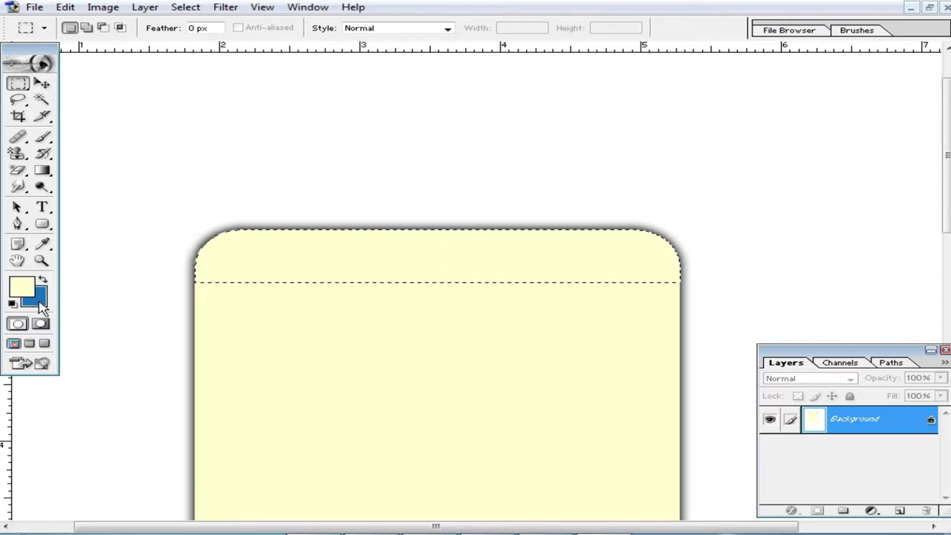
# Step: Fill the top strip with the blue background colour and deselect
pyautogui.hotkey('ctrl', 'BackSpace')
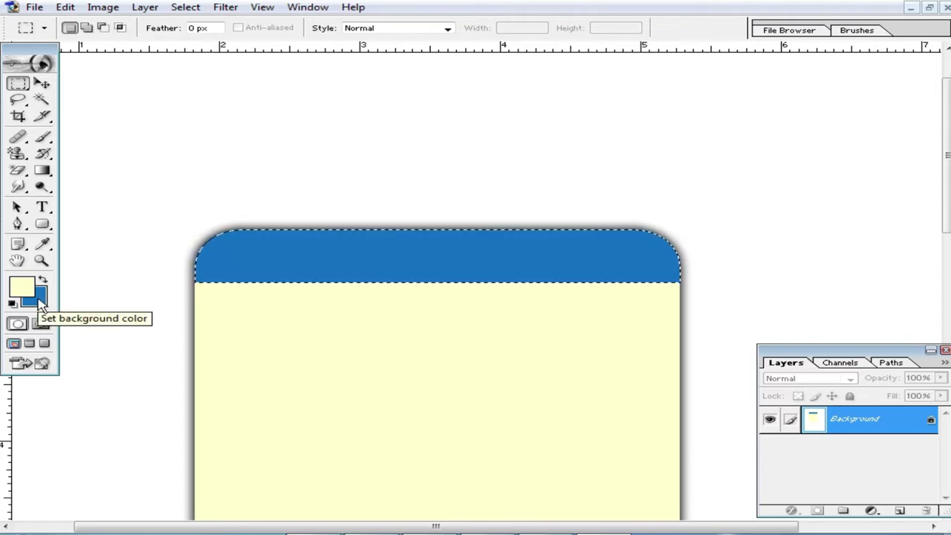
pyautogui.click(449, 343)
pyautogui.keyDown('alt'); pyautogui.click(505, 308); pyautogui.keyUp('alt')
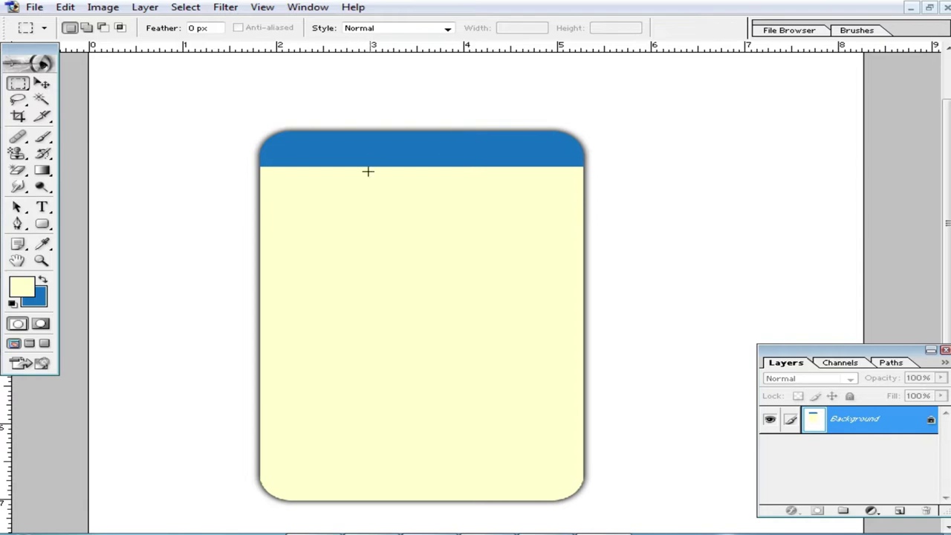
pyautogui.scroll(-1, 470, 391)
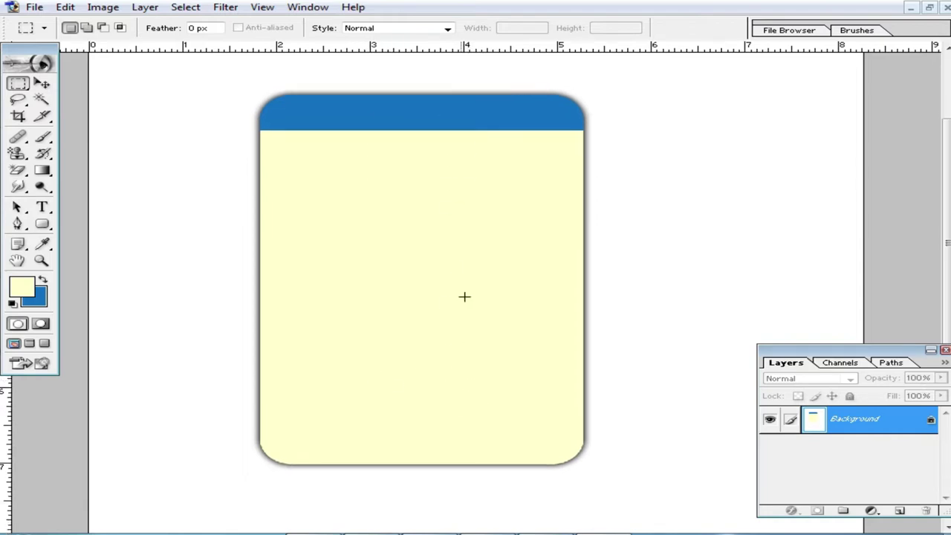
pyautogui.scroll(1, 429, 158)
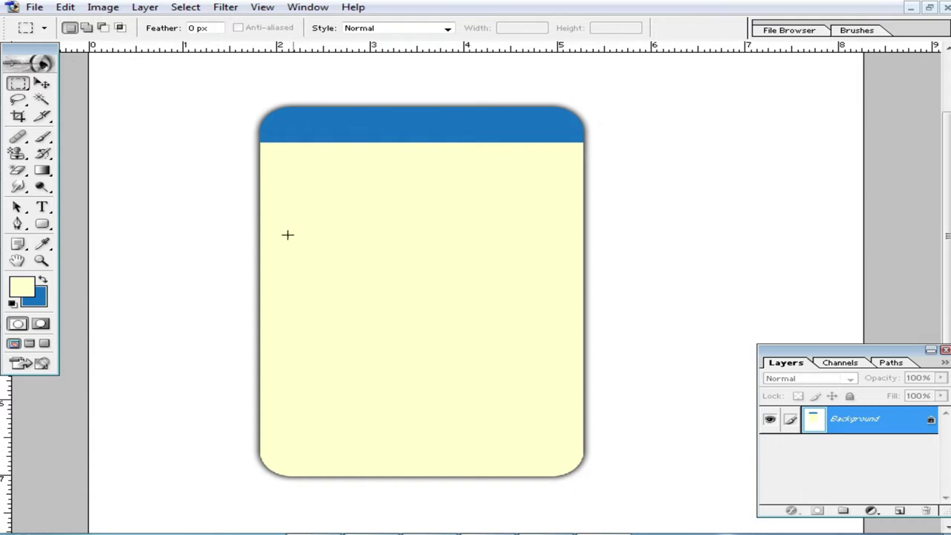
# Step: Pick the Rounded Rectangle tool, test-draw a rounded square, and undo it
pyautogui.click(45, 232)
pyautogui.click(115, 237)
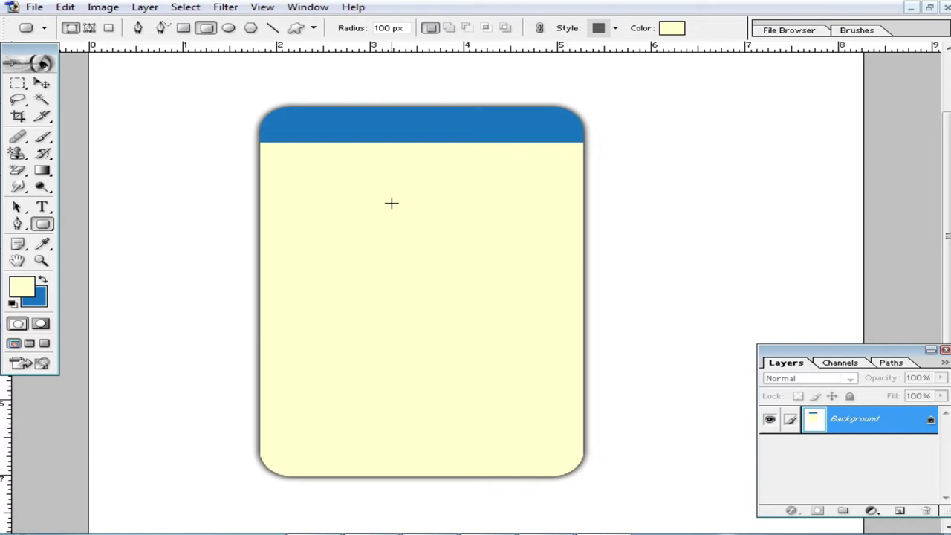
pyautogui.click(397, 213)
pyautogui.moveTo(378, 197); pyautogui.dragTo(477, 269)
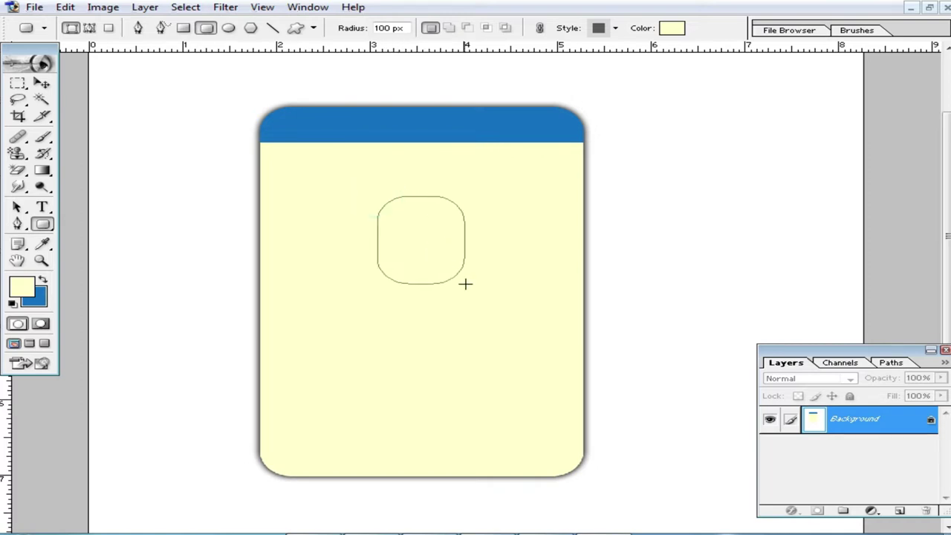
pyautogui.hotkey('ctrl', 'z')
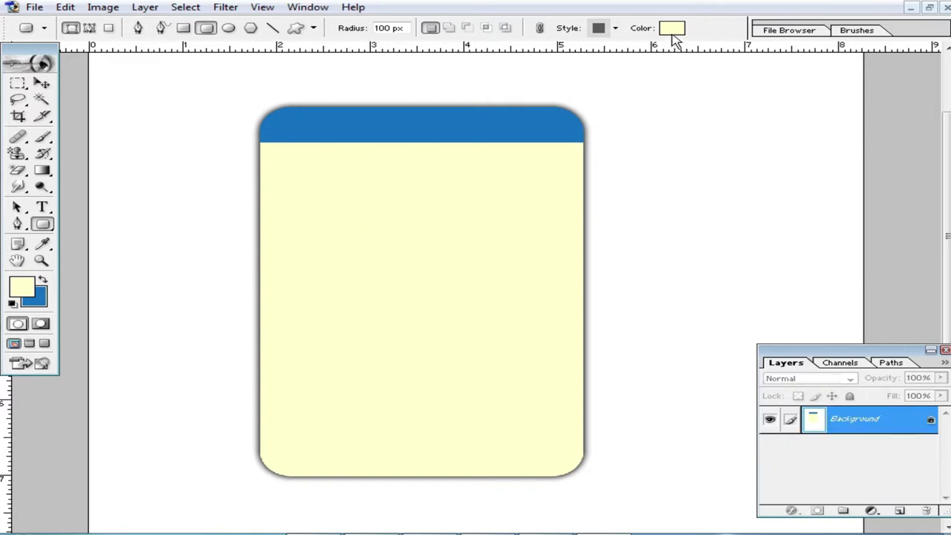
# Step: Set the shape fill to white and draw a rounded photo box below the header
pyautogui.doubleClick(393, 28)
pyautogui.write('30')
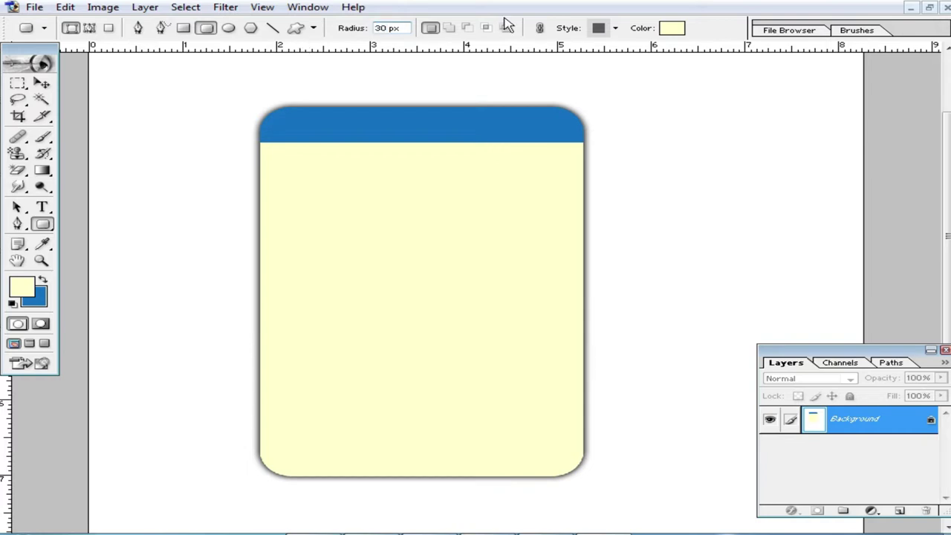
pyautogui.click(674, 28)
pyautogui.click(459, 185)
pyautogui.click(861, 174)
pyautogui.moveTo(362, 186); pyautogui.dragTo(458, 274)
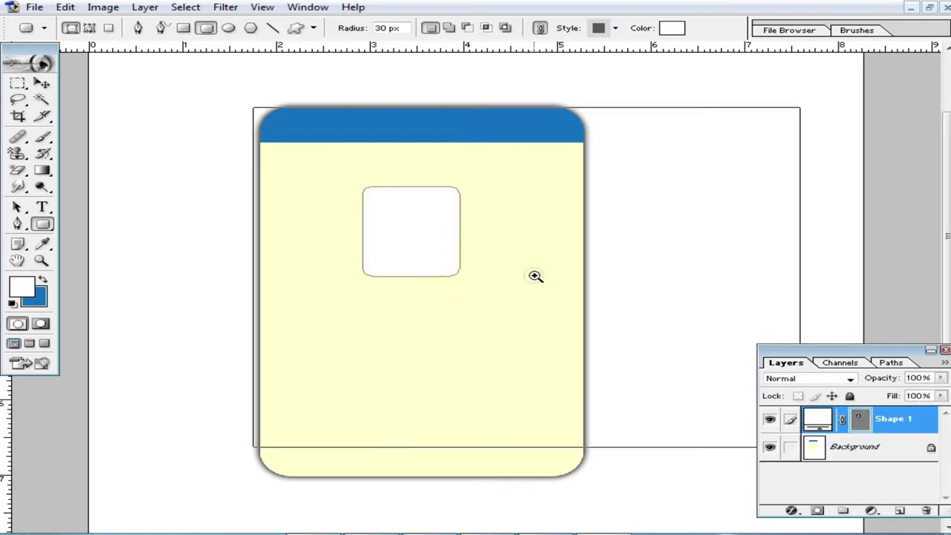
# Step: Centre the white box beneath the header, enlarge it to 115.4%, and select Shape 1
pyautogui.keyDown('ctrl'); pyautogui.click(535, 276); pyautogui.keyUp('ctrl')
pyautogui.press('v')
pyautogui.moveTo(306, 182); pyautogui.dragTo(319, 181)
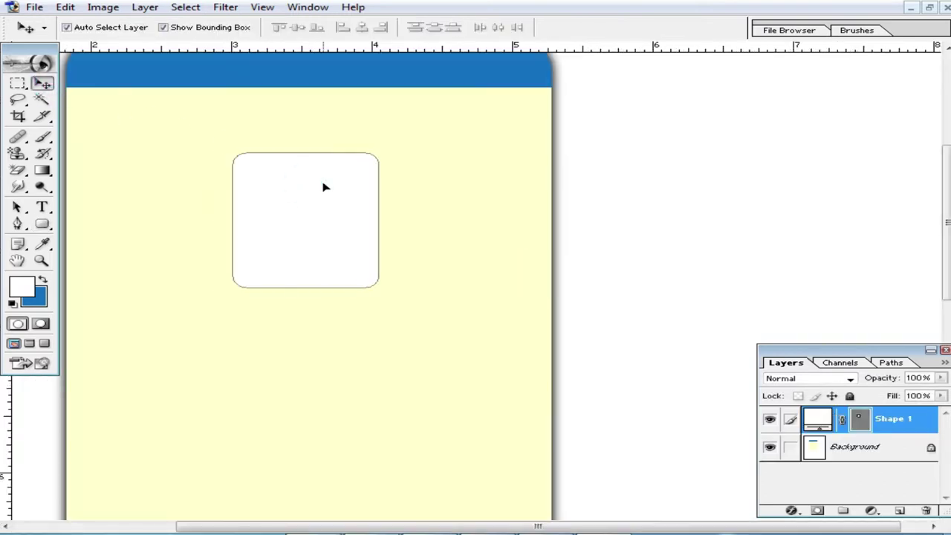
pyautogui.keyDown('ctrl'); pyautogui.keyDown('alt'); pyautogui.click(360, 210); pyautogui.keyUp('alt'); pyautogui.keyUp('ctrl')
pyautogui.click(435, 272)
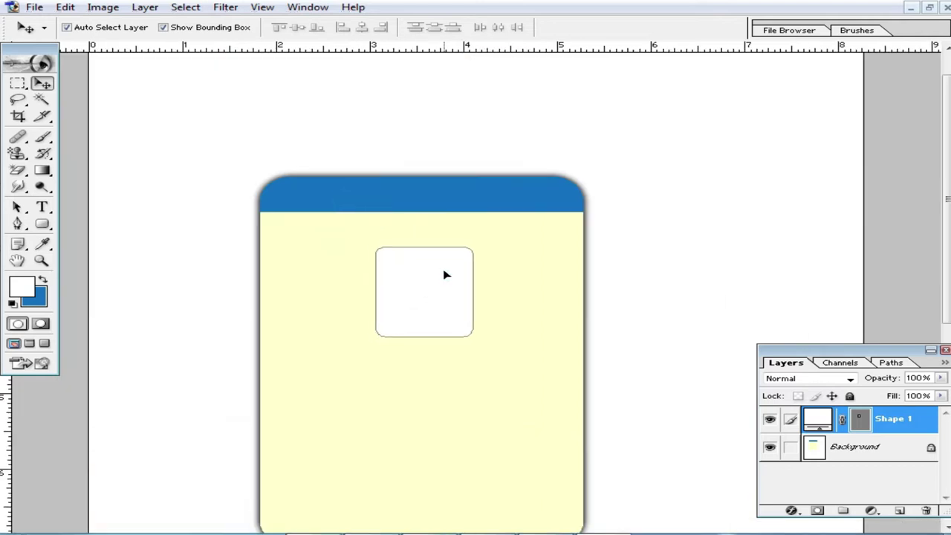
pyautogui.moveTo(444, 276); pyautogui.dragTo(440, 278)
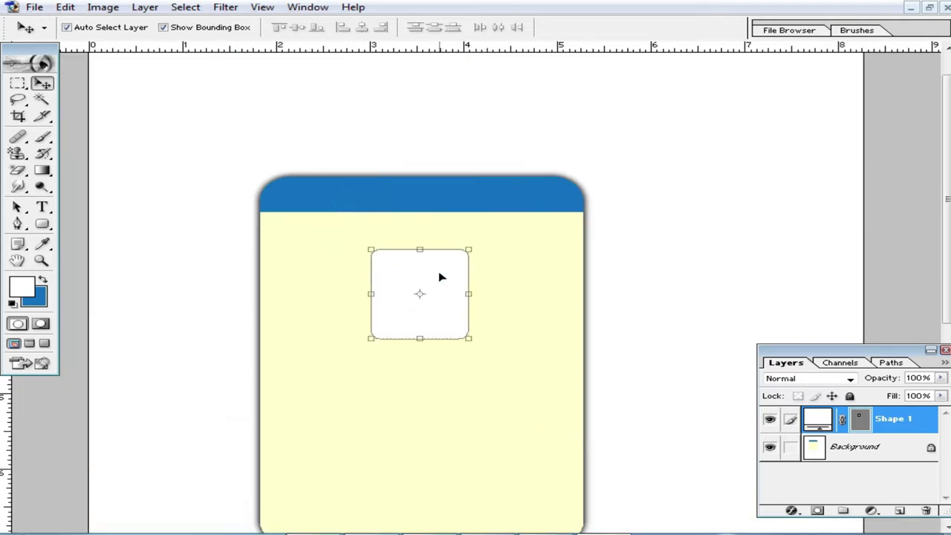
pyautogui.moveTo(470, 340); pyautogui.dragTo(477, 350)
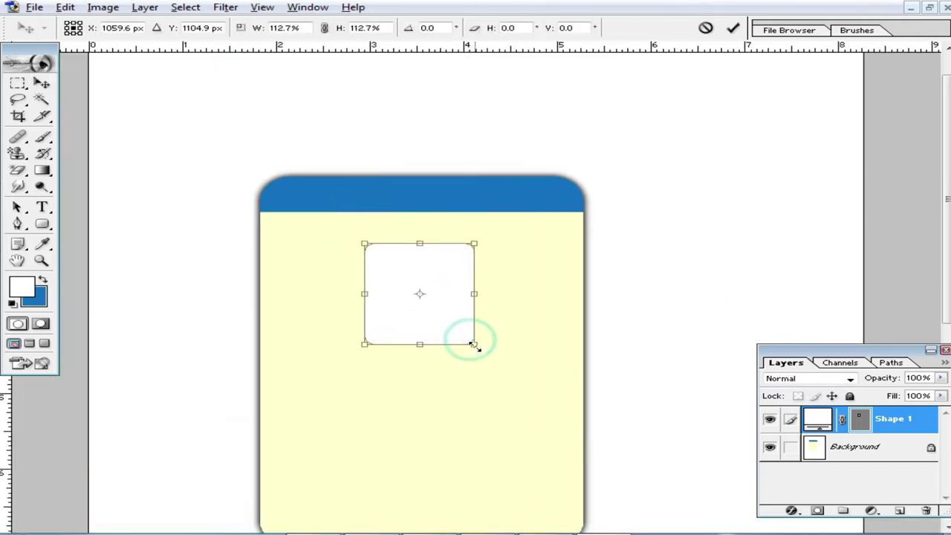
pyautogui.doubleClick(439, 297)
pyautogui.keyDown('ctrl'); pyautogui.keyDown('alt'); pyautogui.click(482, 367); pyautogui.keyUp('alt'); pyautogui.keyUp('ctrl')
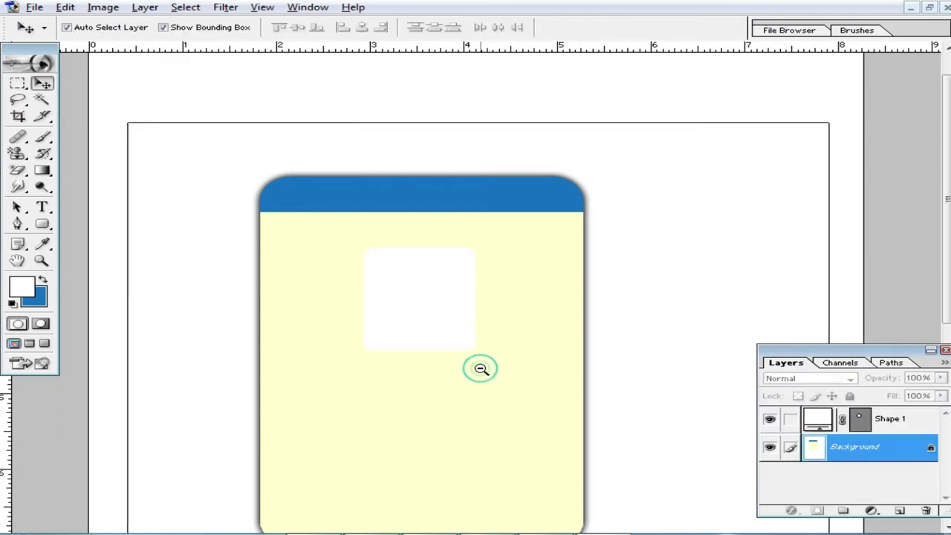
pyautogui.keyDown('ctrl'); pyautogui.click(440, 270); pyautogui.keyUp('ctrl')
pyautogui.click(926, 422)
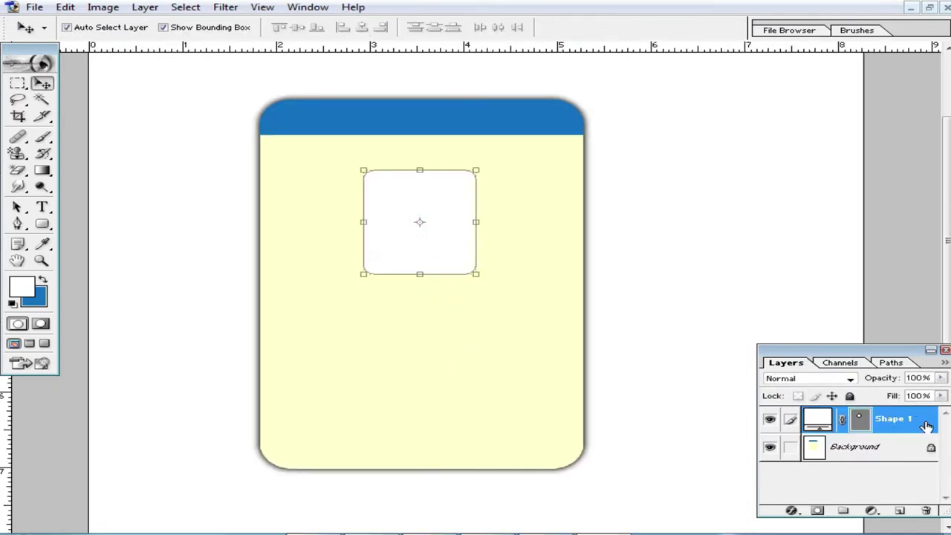
# Step: Give the white photo box a drop shadow with opacity 100 and spread 13
pyautogui.rightClick(912, 424)
pyautogui.click(856, 254)
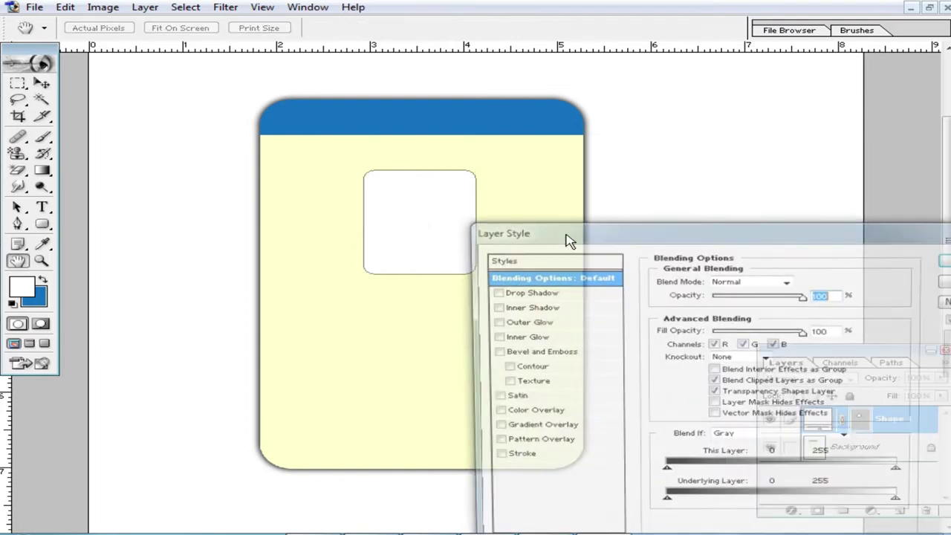
pyautogui.click(509, 293)
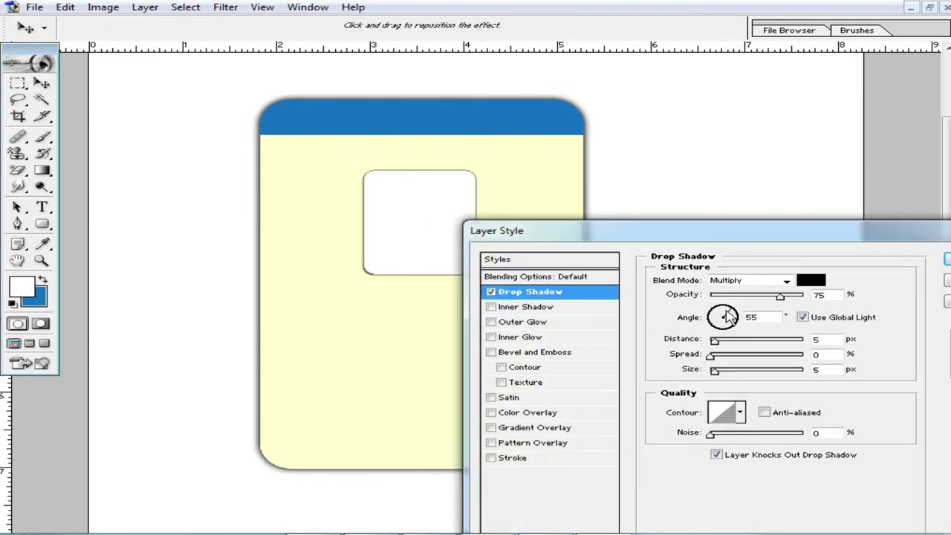
pyautogui.moveTo(781, 295); pyautogui.dragTo(804, 296)
pyautogui.moveTo(714, 355)
pyautogui.mouseDown()
pyautogui.moveTo(725, 356)
pyautogui.moveTo(724, 371)
pyautogui.moveTo(712, 341)
pyautogui.mouseUp()
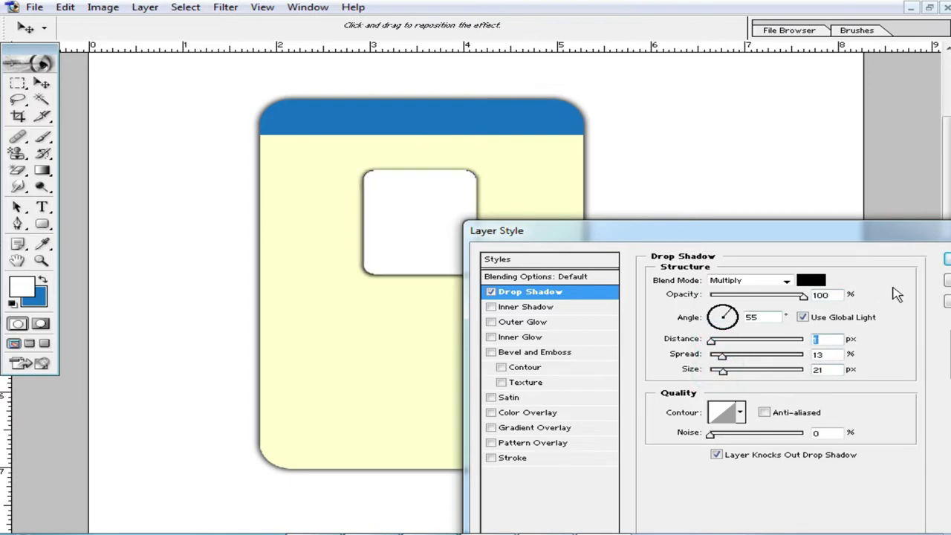
pyautogui.click(946, 259)
# Step: Nudge the white photo box slightly to the right
pyautogui.keyDown('ctrl'); pyautogui.click(443, 247); pyautogui.keyUp('ctrl')
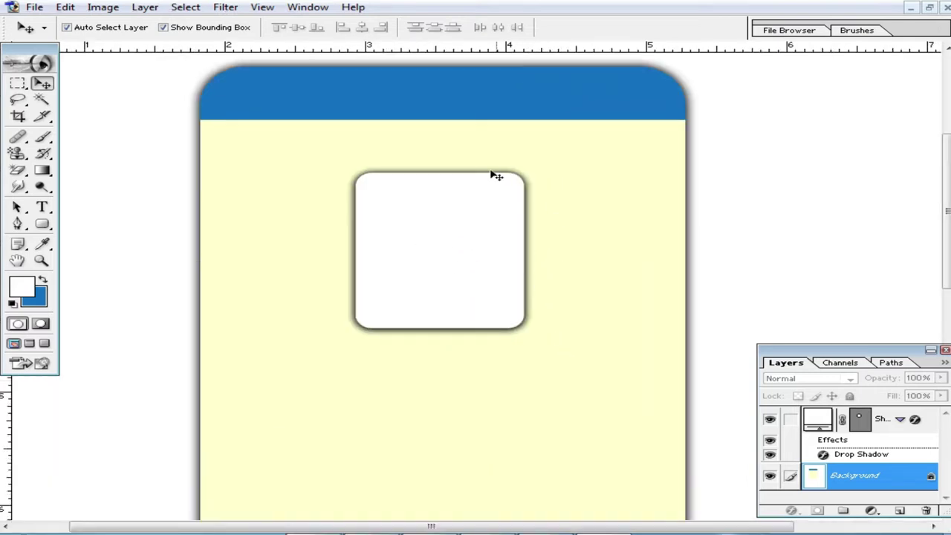
pyautogui.click(478, 255)
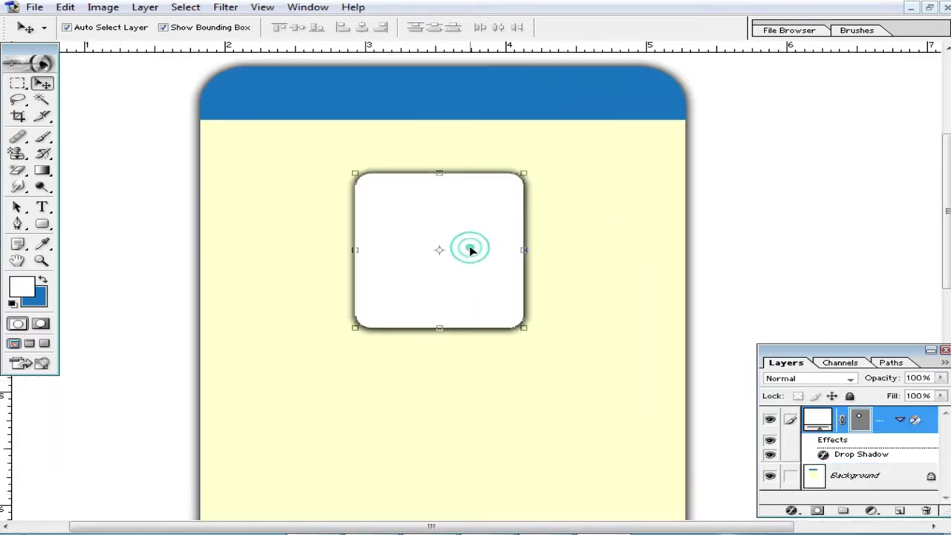
pyautogui.press('Right')
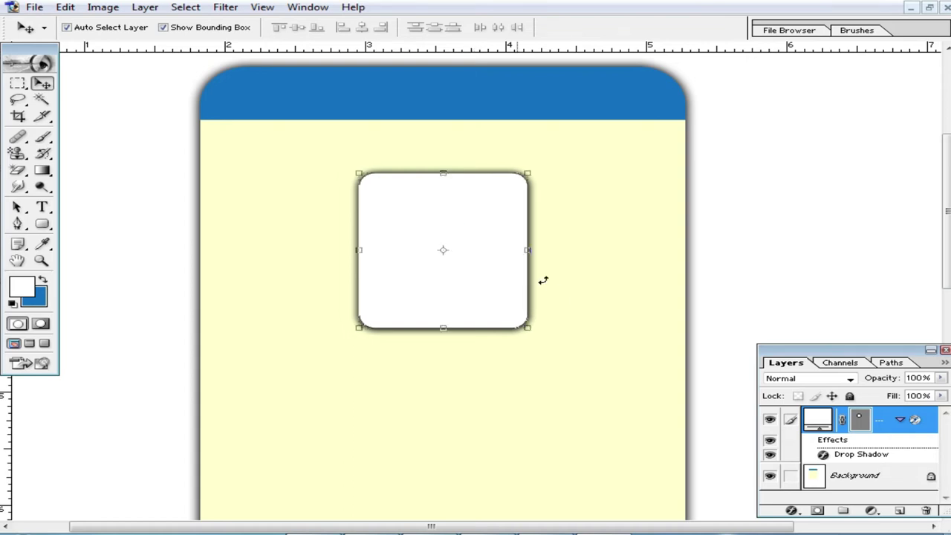
pyautogui.keyDown('ctrl'); pyautogui.keyDown('alt'); pyautogui.click(557, 291); pyautogui.keyUp('alt'); pyautogui.keyUp('ctrl')
pyautogui.scroll(-2, 500, 400)
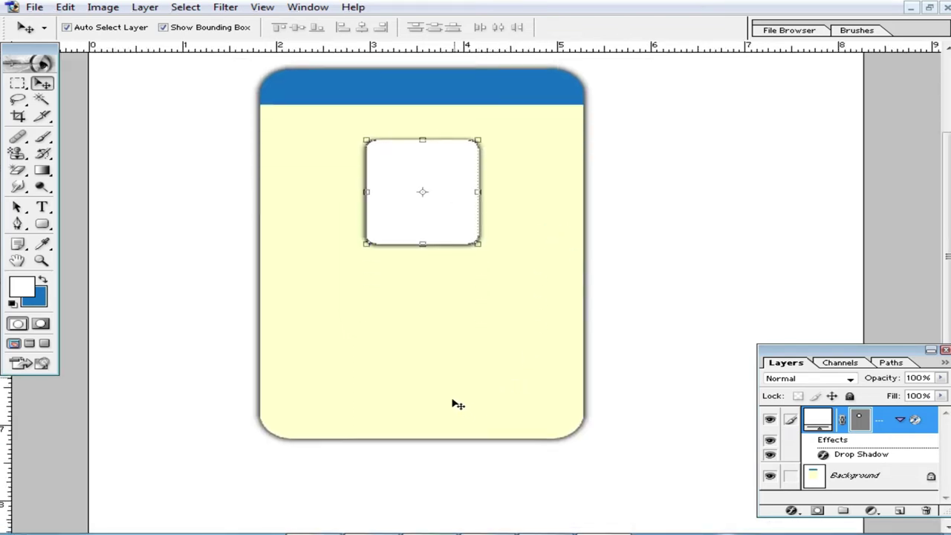
pyautogui.scroll(-1, 452, 402)
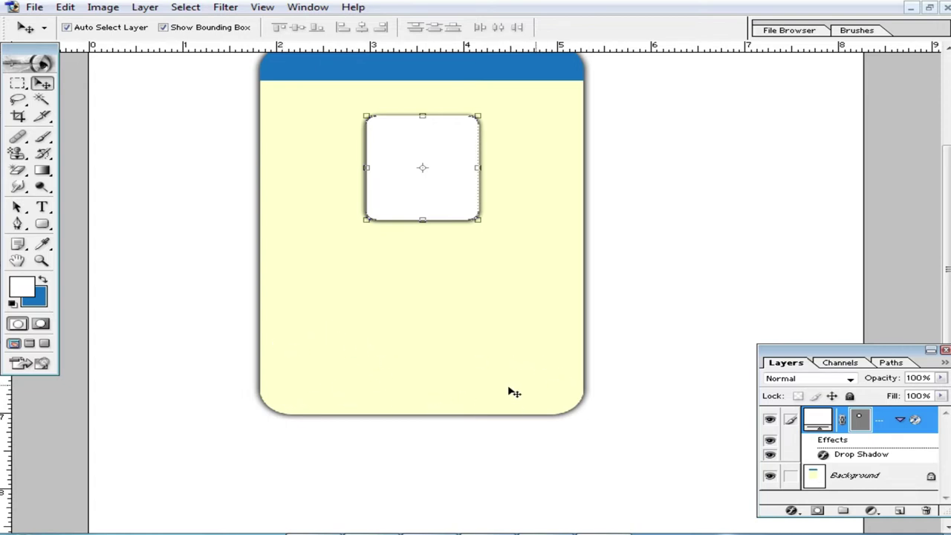
# Step: Merge the white box layer into the Background so it is the only layer
pyautogui.click(42, 100)
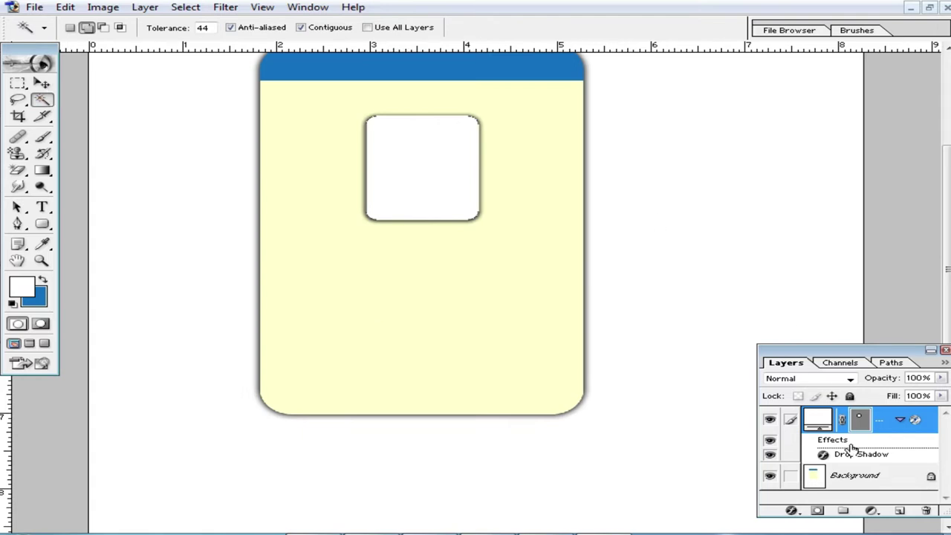
pyautogui.click(867, 480)
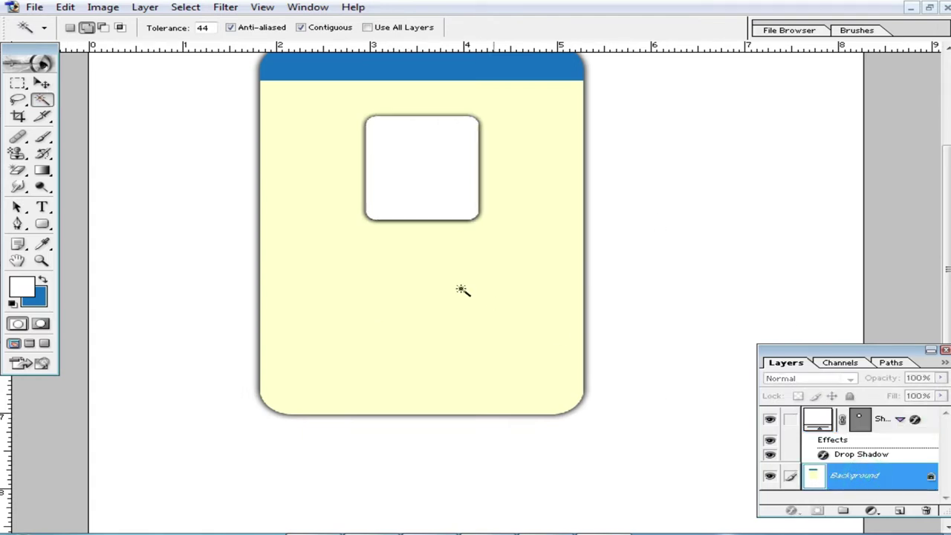
pyautogui.scroll(3, 446, 223)
pyautogui.scroll(-1, 401, 222)
pyautogui.press('v')
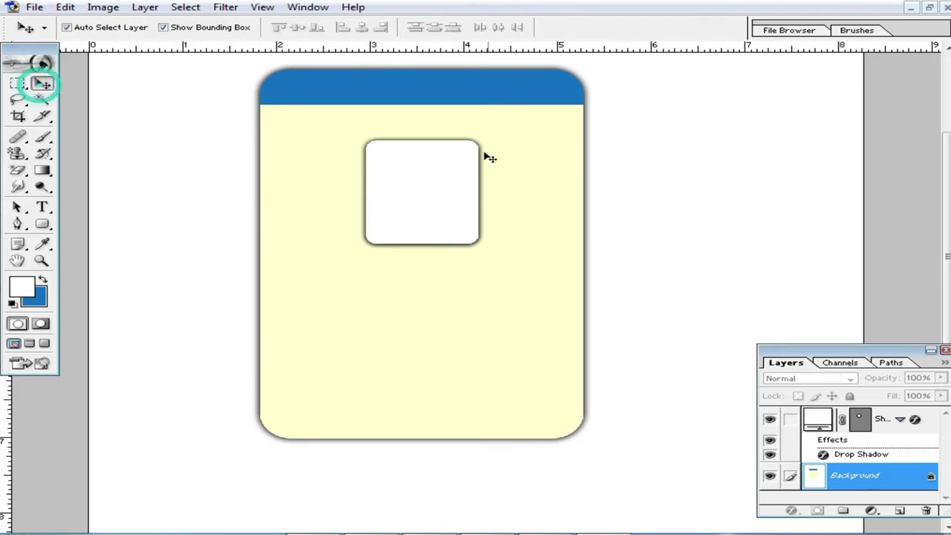
pyautogui.hotkey('ctrl', 'shift', 'e')
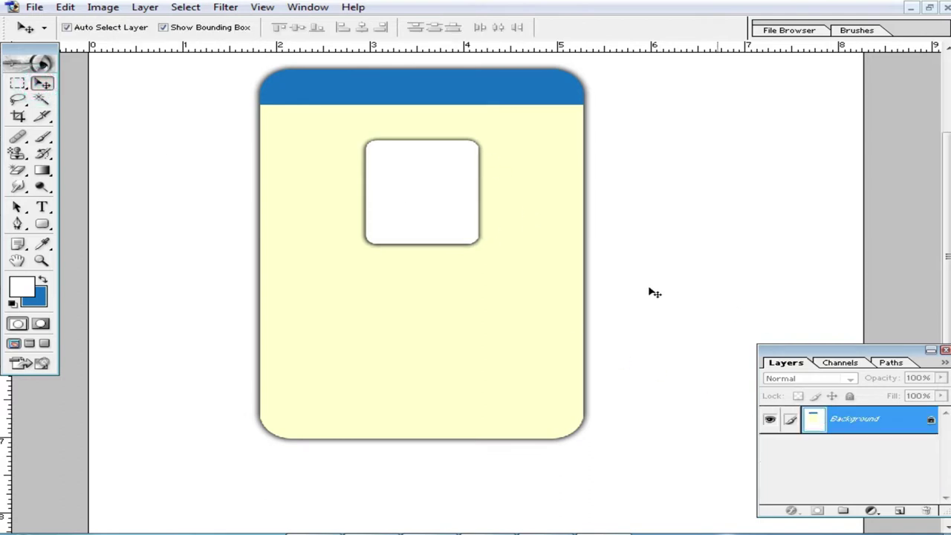
# Step: Select a narrow strip along the bottom of the cream card area
pyautogui.click(42, 99)
pyautogui.click(455, 373)
pyautogui.press('m')
pyautogui.moveTo(208, 82)
pyautogui.mouseDown()
pyautogui.moveTo(681, 328)
pyautogui.moveTo(718, 387)
pyautogui.mouseUp()
pyautogui.click(452, 393)
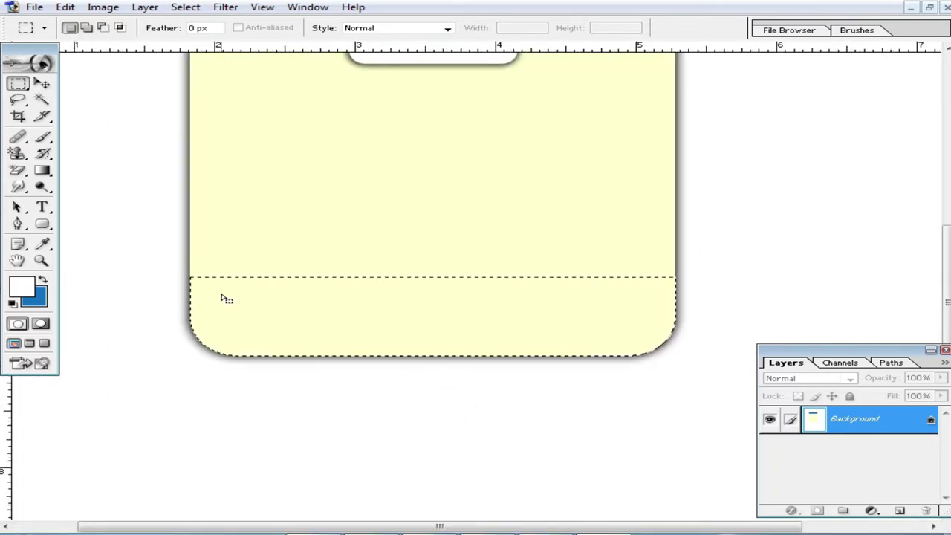
pyautogui.scroll(1, 564, 334)
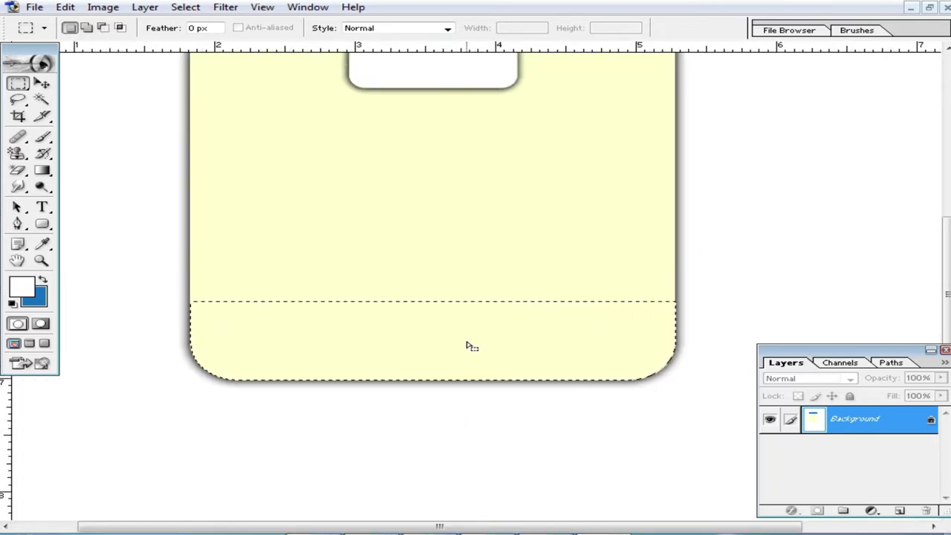
pyautogui.scroll(1, 453, 351)
pyautogui.moveTo(102, 195); pyautogui.dragTo(738, 349)
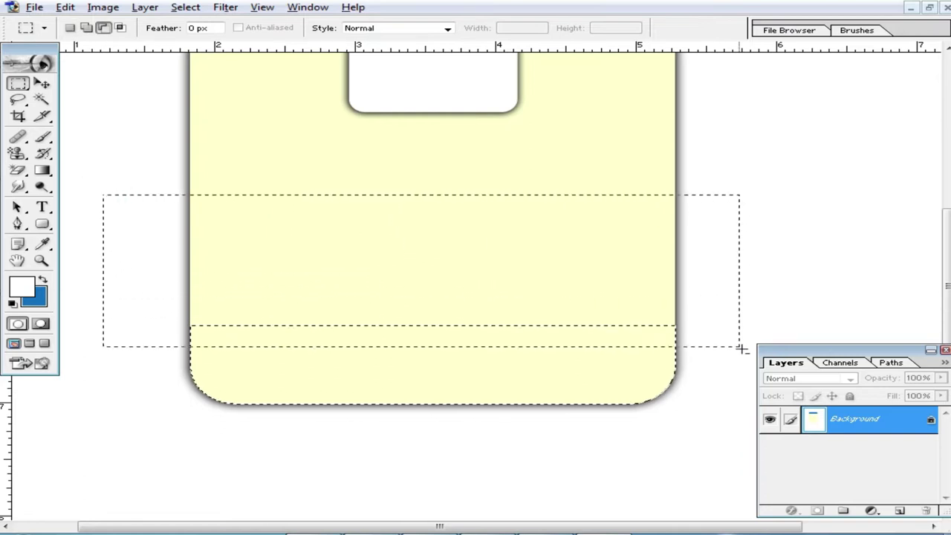
pyautogui.scroll(1, 444, 367)
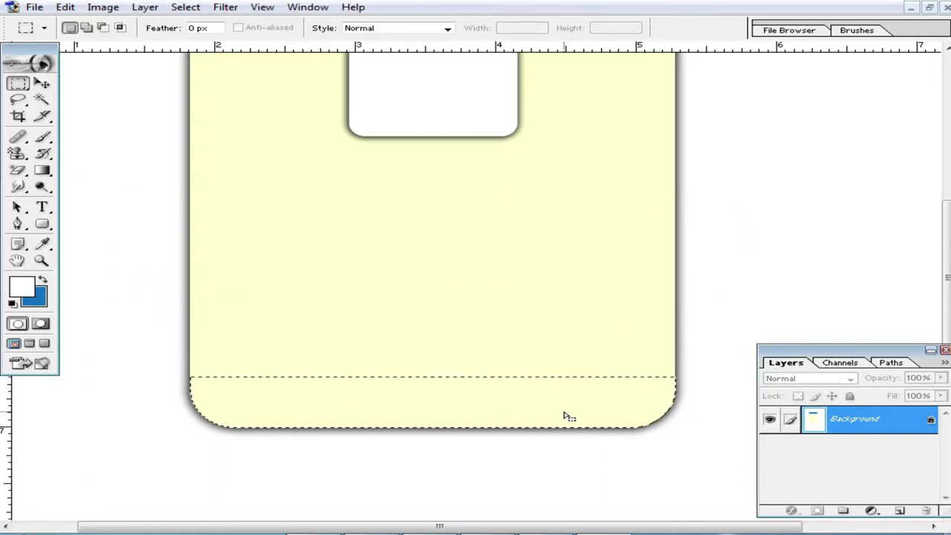
pyautogui.scroll(1, 563, 414)
# Step: Set the background colour to bright red and fill the bottom strip with it
pyautogui.click(41, 298)
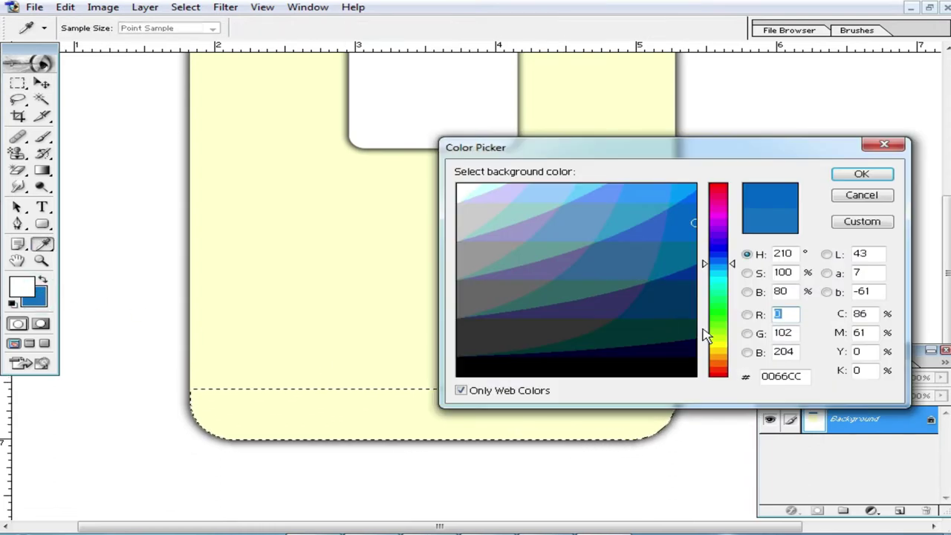
pyautogui.click(721, 191)
pyautogui.click(679, 196)
pyautogui.click(665, 197)
pyautogui.click(861, 174)
pyautogui.press('m')
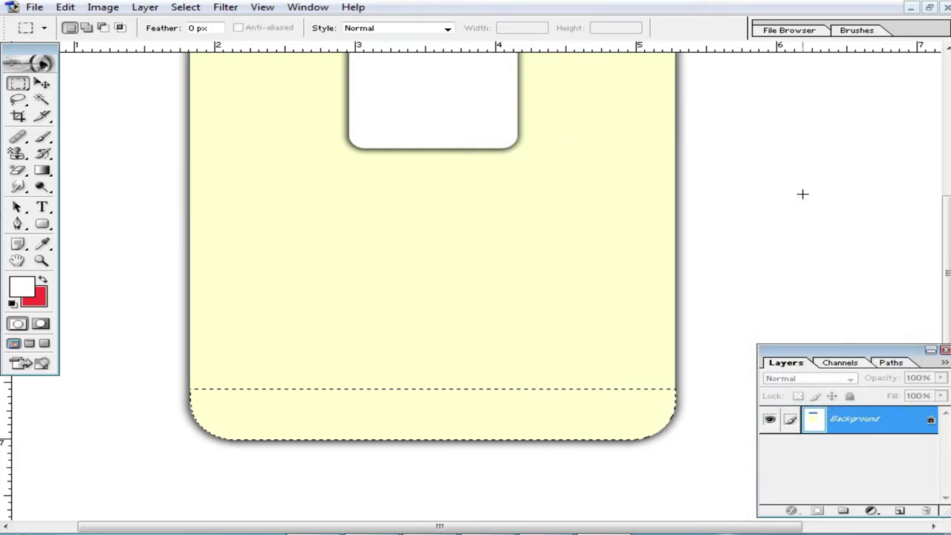
pyautogui.hotkey('ctrl', 'BackSpace')
# Step: Deselect and zoom to view the card with its new red footer
pyautogui.click(508, 349)
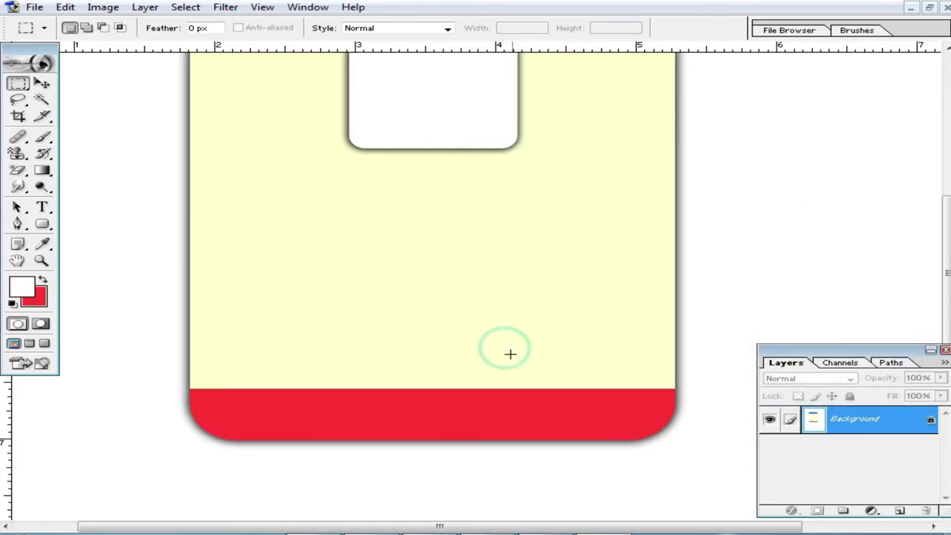
pyautogui.keyDown('alt'); pyautogui.click(510, 339); pyautogui.keyUp('alt')
pyautogui.scroll(3, 456, 145)
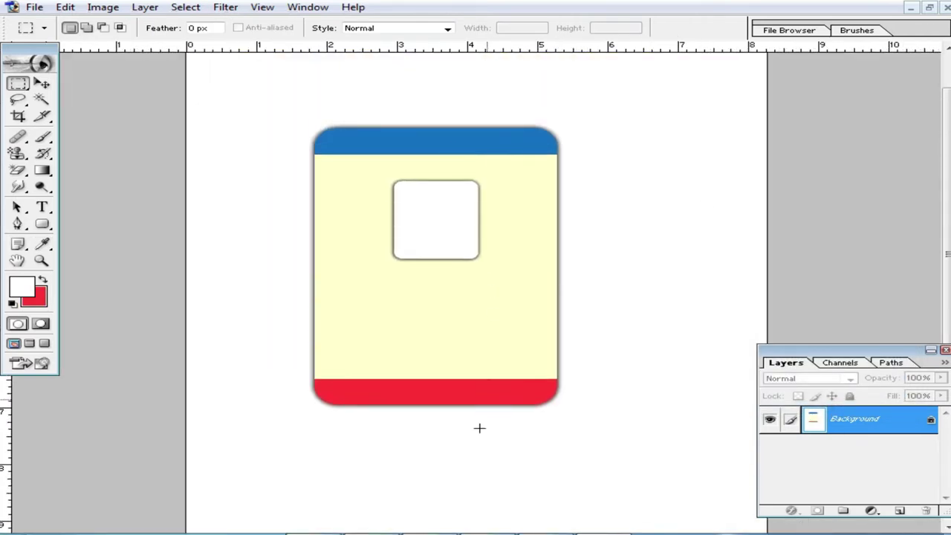
pyautogui.scroll(-1, 473, 374)
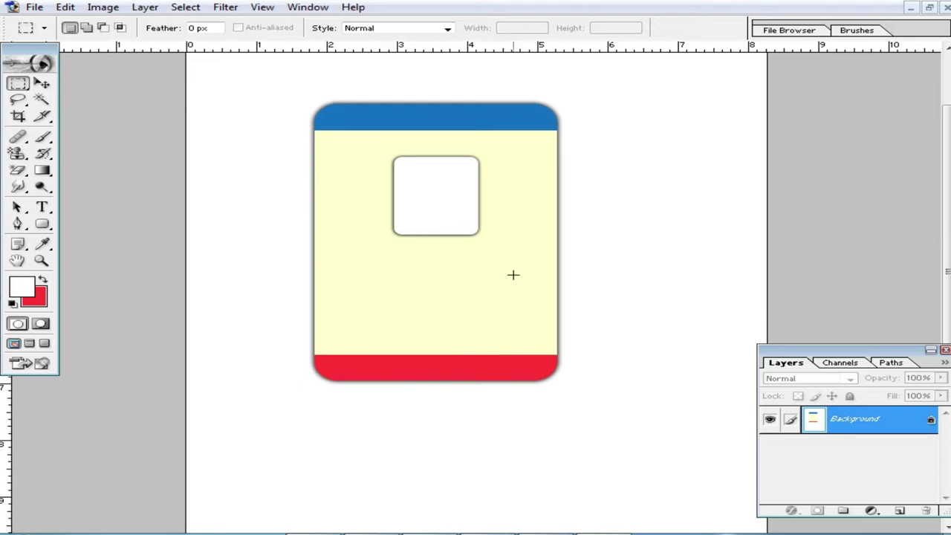
pyautogui.click(513, 275)
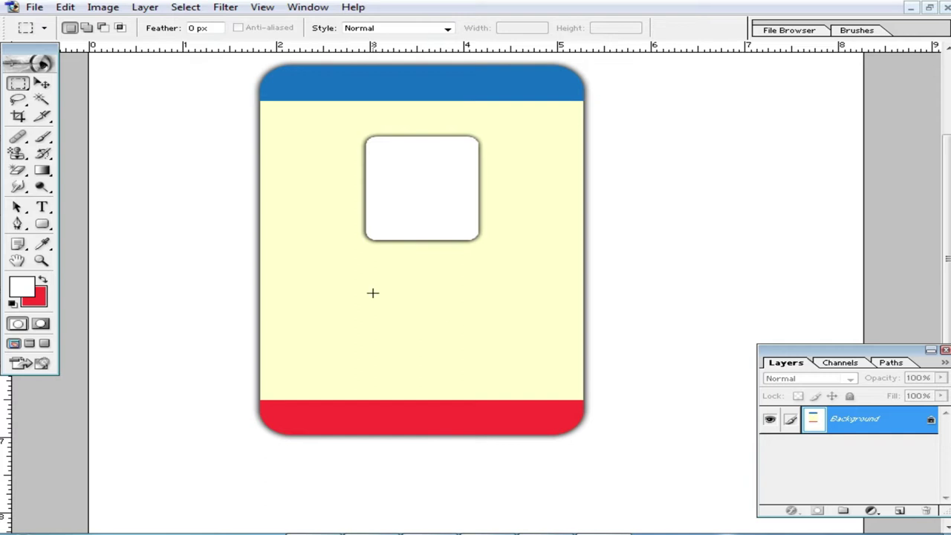
pyautogui.click(399, 134)
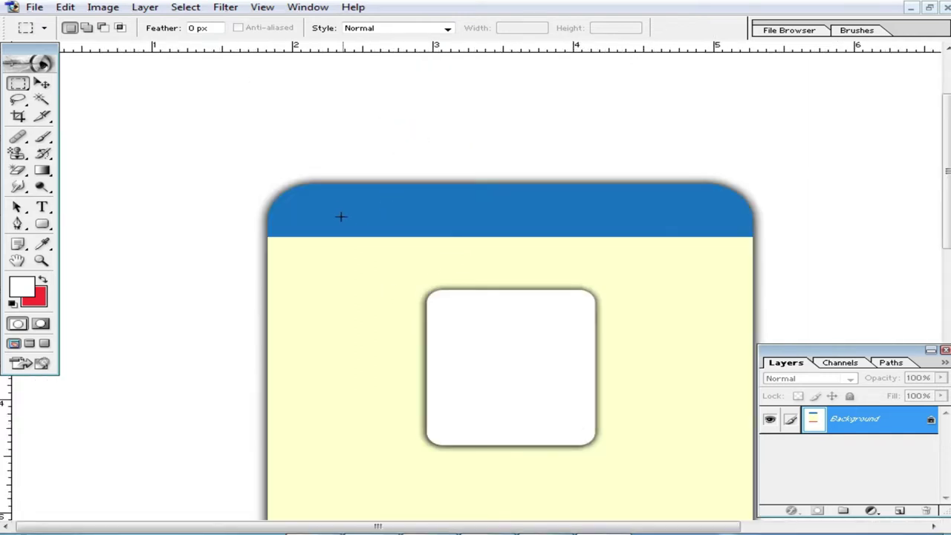
# Step: Add an Arial 'NURI TECH BANGLA' text layer in the blue header
pyautogui.click(43, 208)
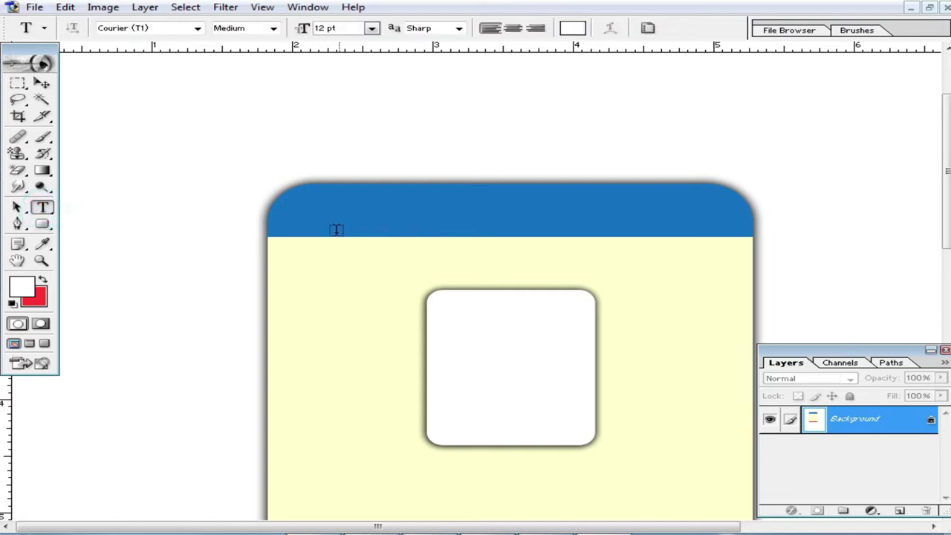
pyautogui.click(300, 214)
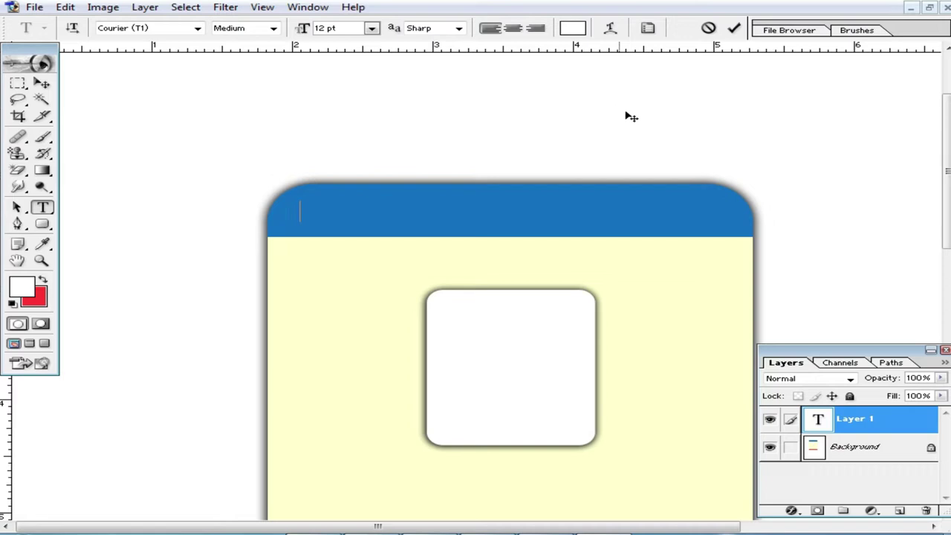
pyautogui.click(198, 28)
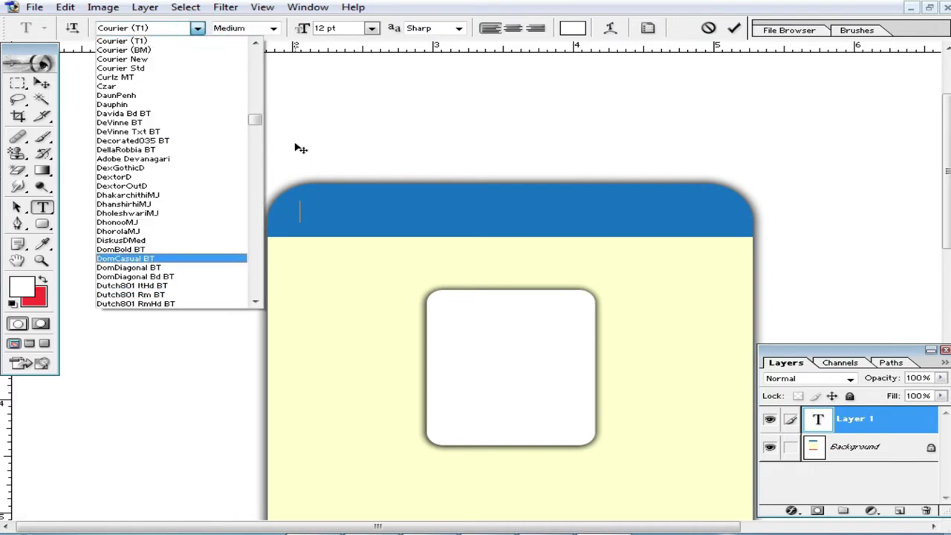
pyautogui.moveTo(255, 125); pyautogui.dragTo(255, 54)
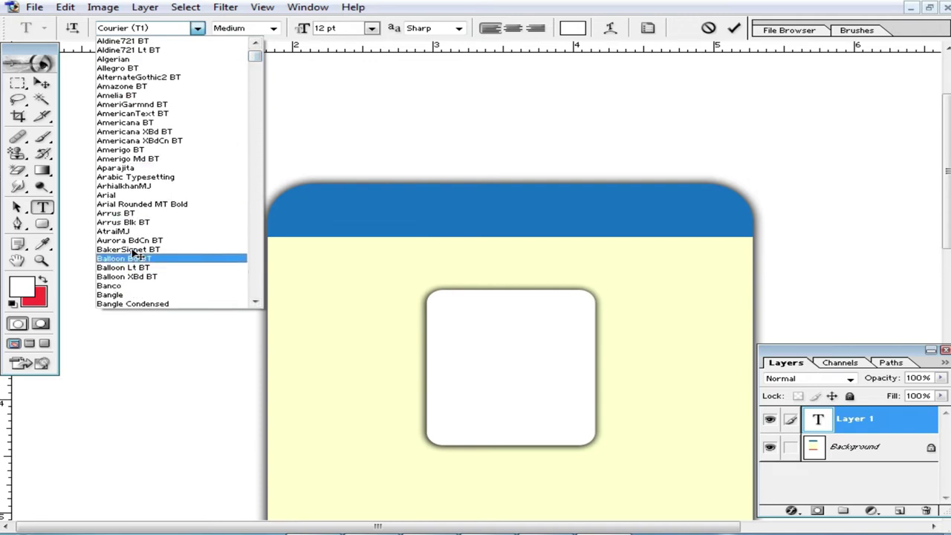
pyautogui.click(125, 196)
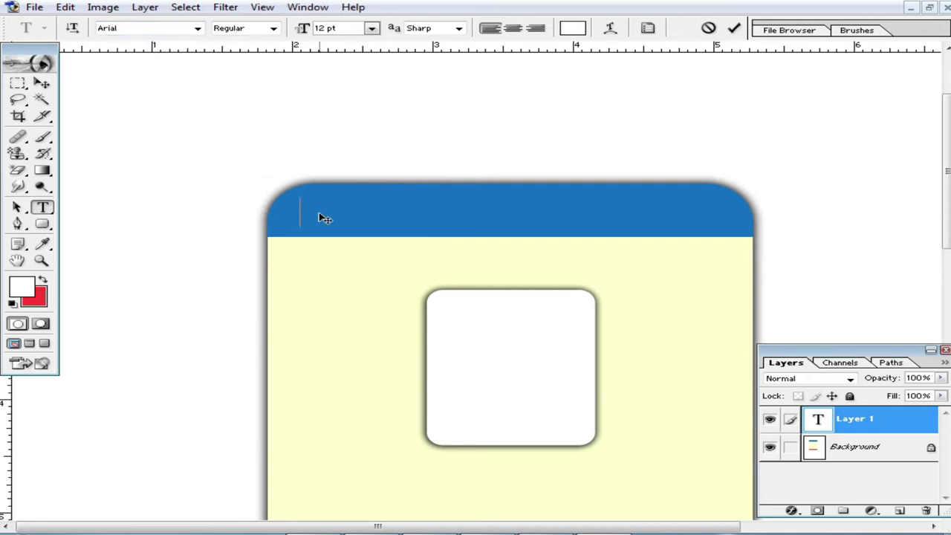
pyautogui.click(319, 213)
pyautogui.write('NURI TECH BANGLA')
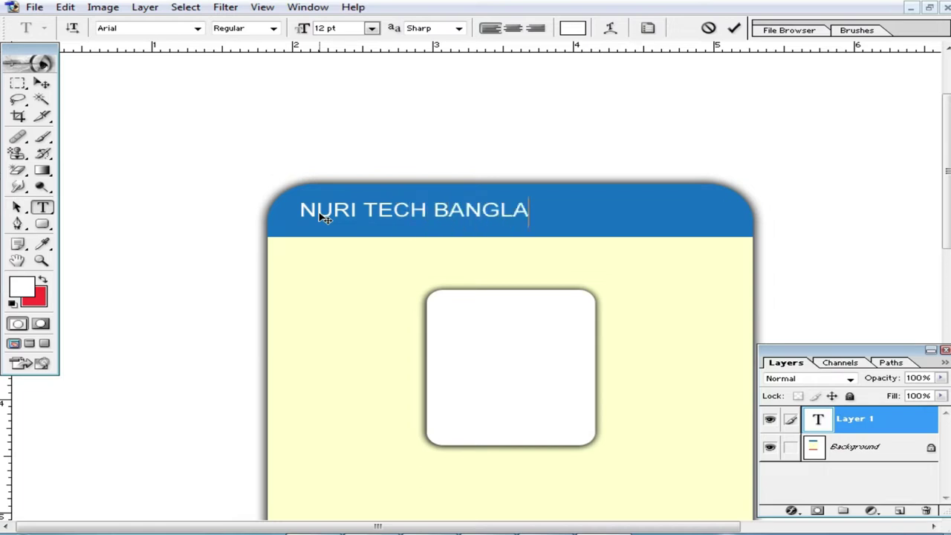
pyautogui.click(41, 84)
# Step: Enlarge the title and shift it right and slightly up in the header
pyautogui.moveTo(529, 217)
pyautogui.mouseDown()
pyautogui.moveTo(690, 233)
pyautogui.moveTo(700, 216)
pyautogui.mouseUp()
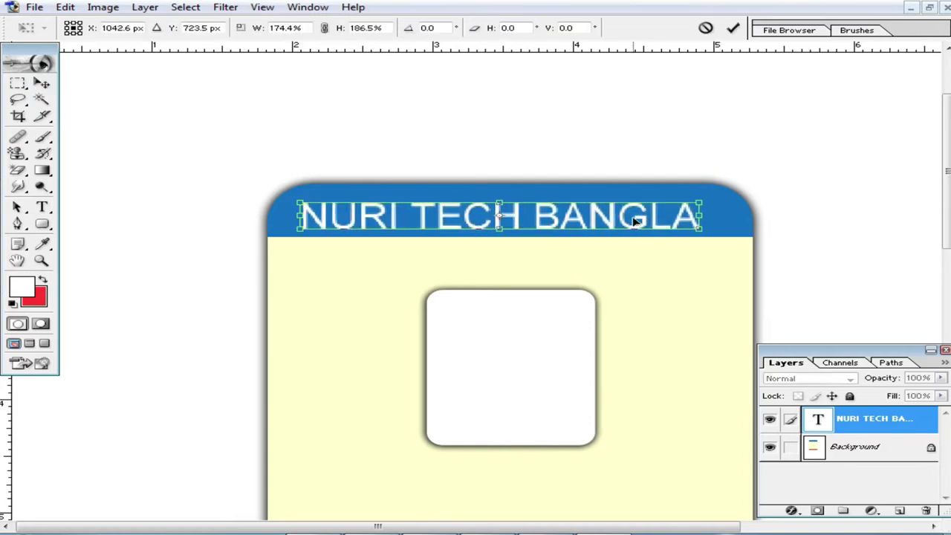
pyautogui.press('Return')
pyautogui.moveTo(636, 221); pyautogui.dragTo(667, 216)
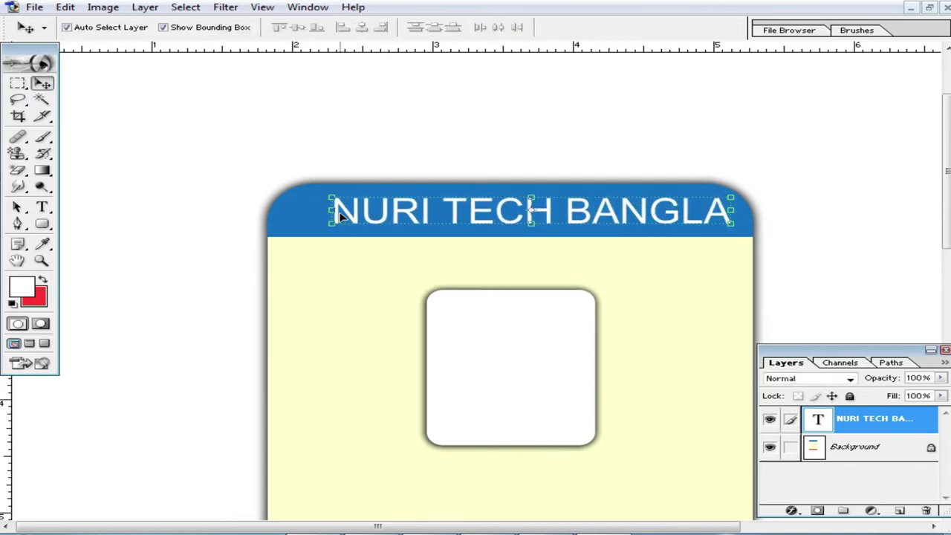
pyautogui.moveTo(328, 210); pyautogui.dragTo(357, 211)
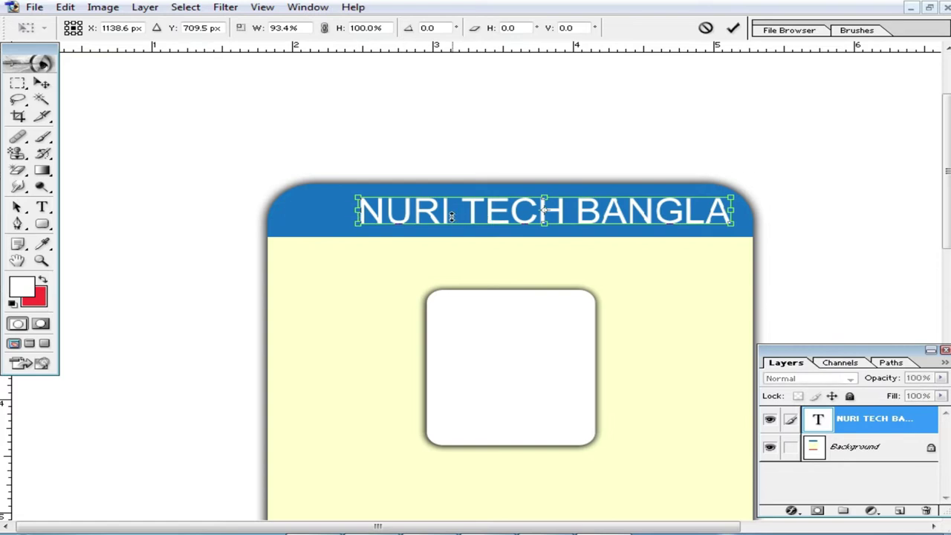
pyautogui.press('Return')
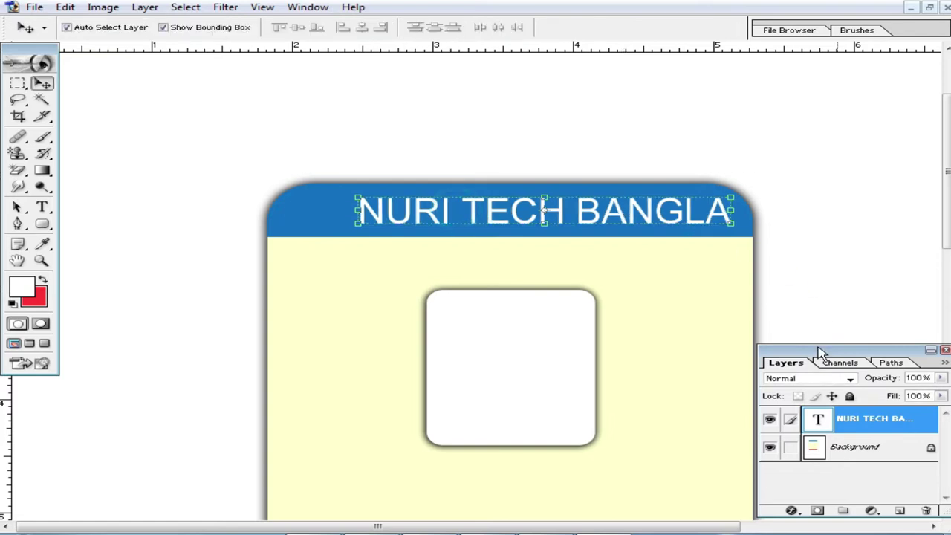
# Step: Make the NURI TECH BANGLA title text Bold
pyautogui.click(43, 207)
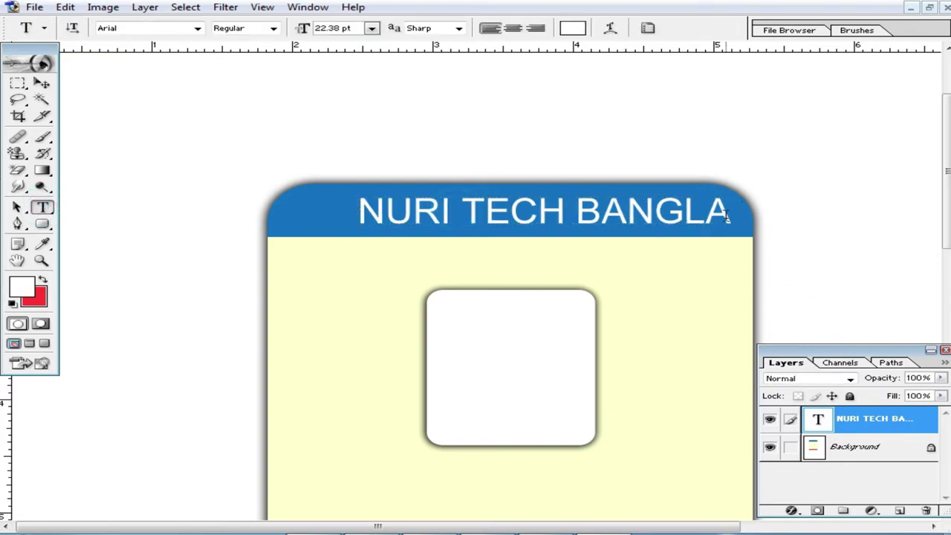
pyautogui.moveTo(727, 215); pyautogui.dragTo(357, 214)
pyautogui.click(275, 30)
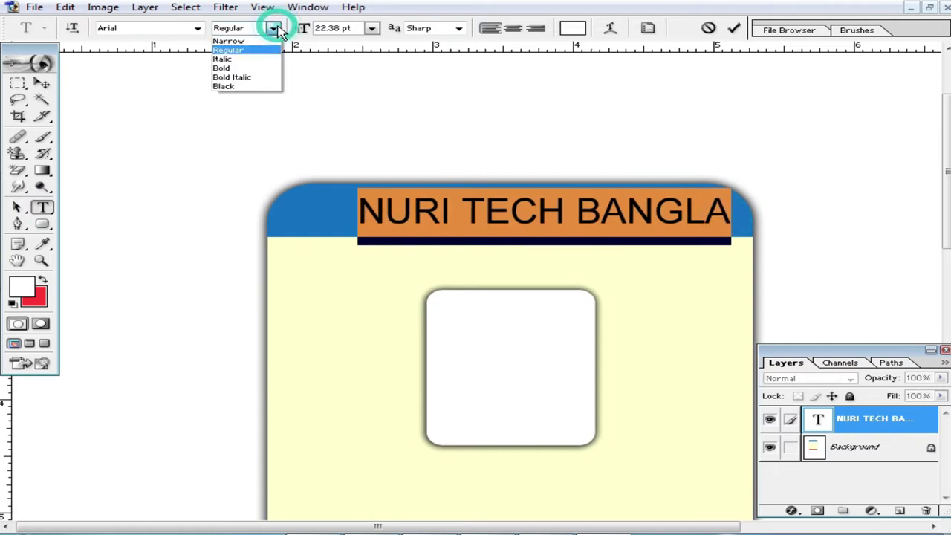
pyautogui.click(252, 68)
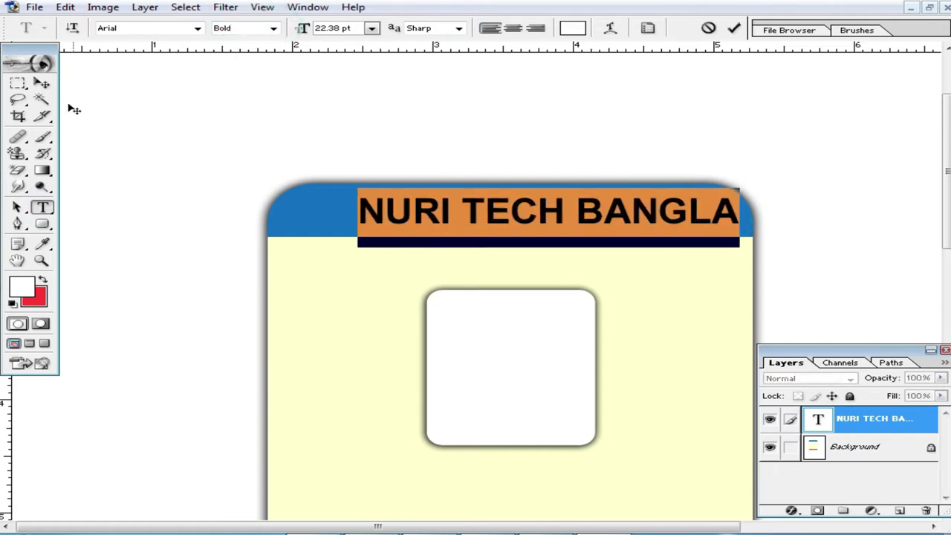
pyautogui.click(43, 83)
pyautogui.hotkey('ctrl', '+')
pyautogui.keyDown('ctrl'); pyautogui.keyDown('alt'); pyautogui.click(454, 302); pyautogui.keyUp('alt'); pyautogui.keyUp('ctrl')
pyautogui.click(512, 308)
pyautogui.keyDown('ctrl'); pyautogui.keyDown('alt'); pyautogui.click(463, 272); pyautogui.keyUp('alt'); pyautogui.keyUp('ctrl')
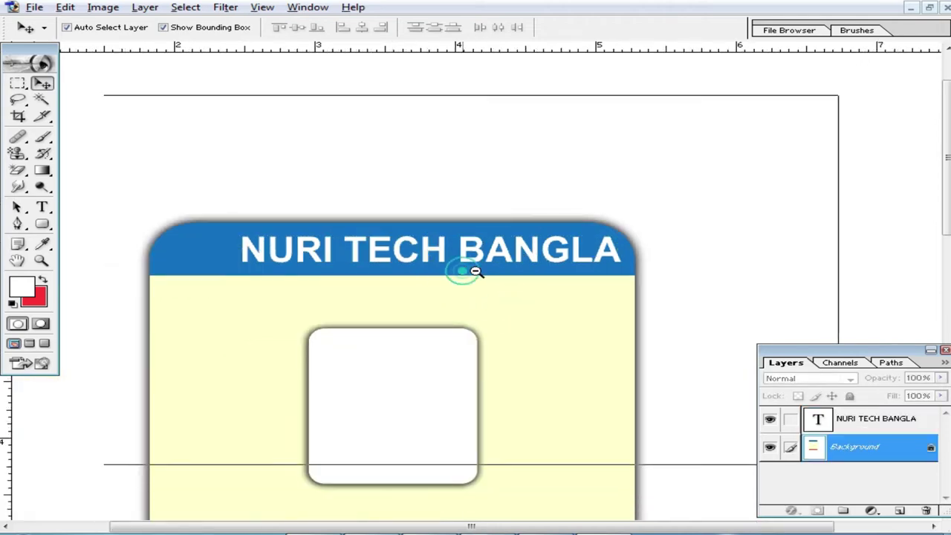
pyautogui.keyDown('ctrl'); pyautogui.click(377, 246); pyautogui.keyUp('ctrl')
pyautogui.keyDown('ctrl'); pyautogui.click(424, 263); pyautogui.keyUp('ctrl')
pyautogui.moveTo(678, 339); pyautogui.dragTo(652, 244)
# Step: Recolour the title text yellow-green
pyautogui.click(709, 220)
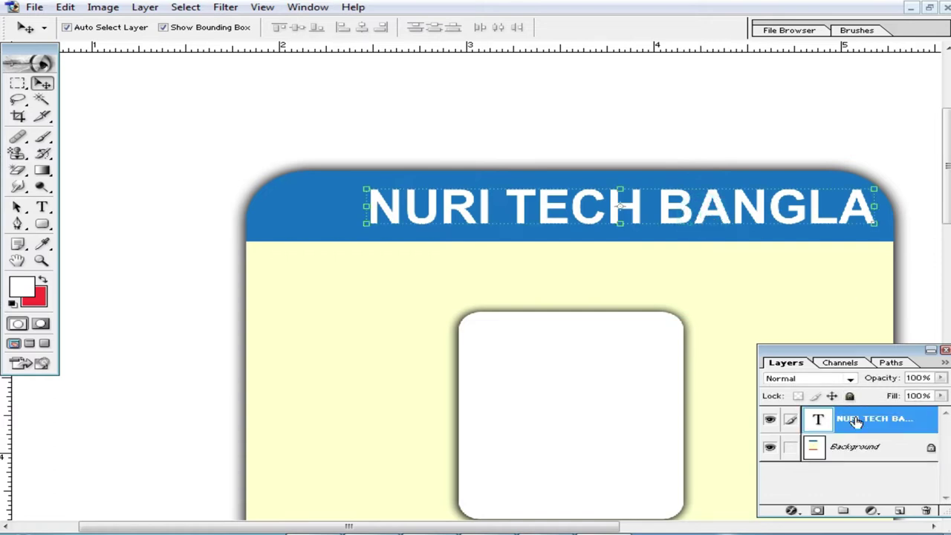
pyautogui.click(42, 207)
pyautogui.moveTo(365, 207); pyautogui.dragTo(619, 112)
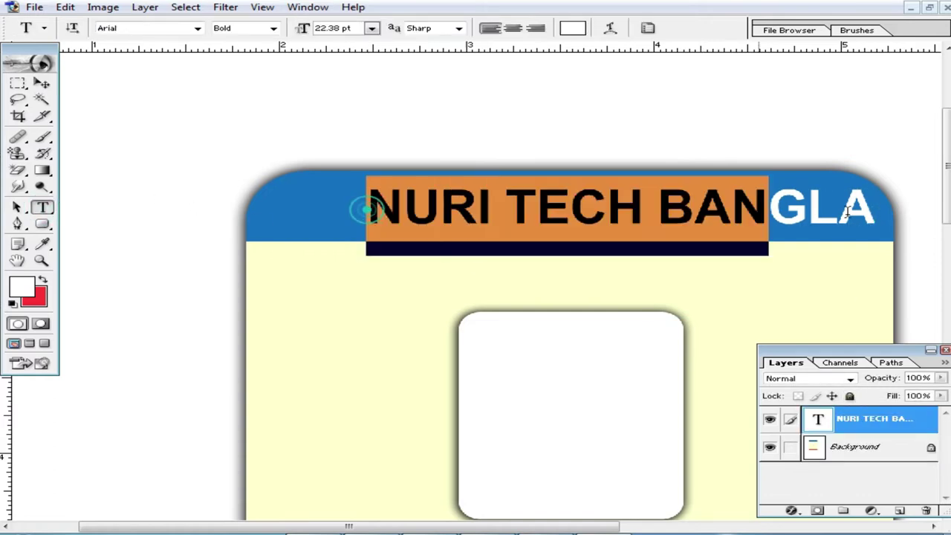
pyautogui.click(573, 27)
pyautogui.click(719, 340)
pyautogui.click(678, 194)
pyautogui.click(861, 173)
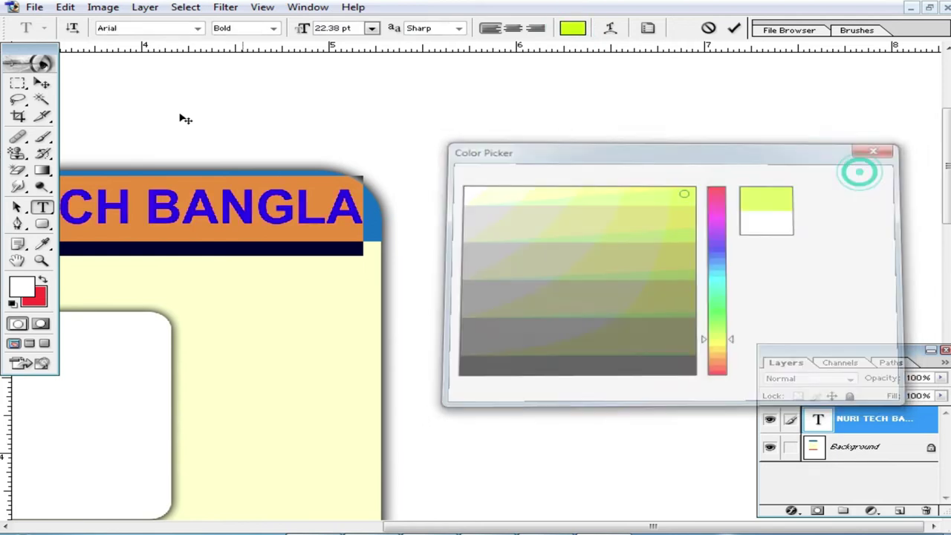
pyautogui.click(42, 83)
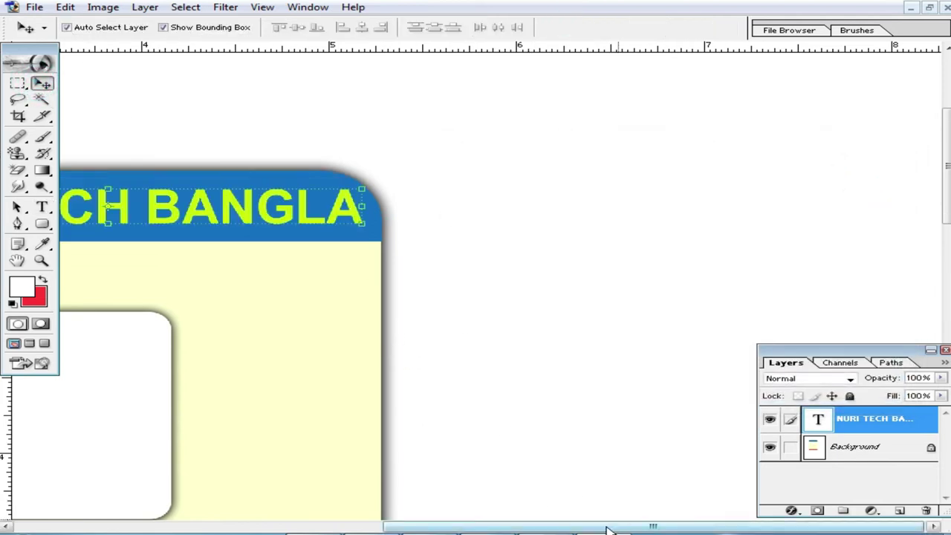
pyautogui.moveTo(605, 527); pyautogui.dragTo(407, 526)
# Step: Add a black Stroke effect to the title layer through Blending Options
pyautogui.rightClick(883, 430)
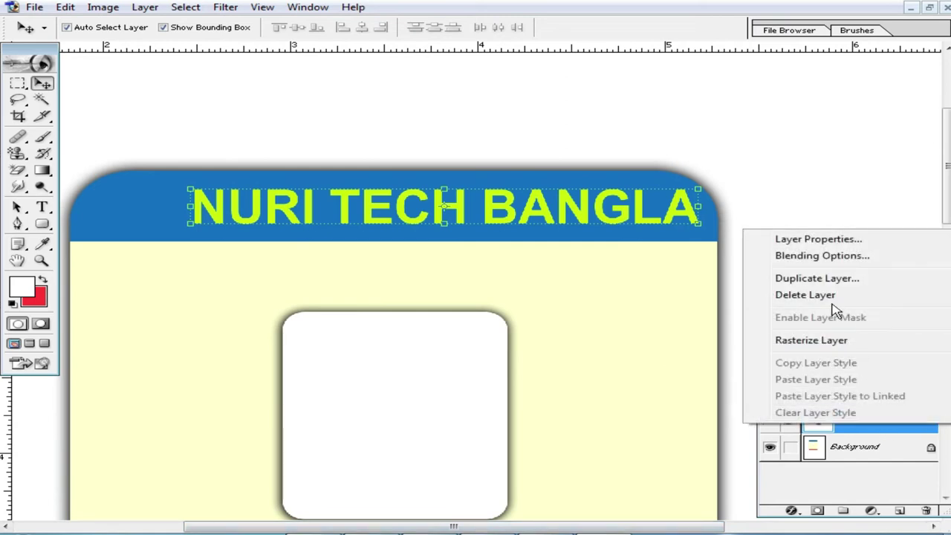
pyautogui.click(834, 255)
pyautogui.moveTo(649, 237); pyautogui.dragTo(701, 208)
pyautogui.click(594, 432)
pyautogui.click(746, 339)
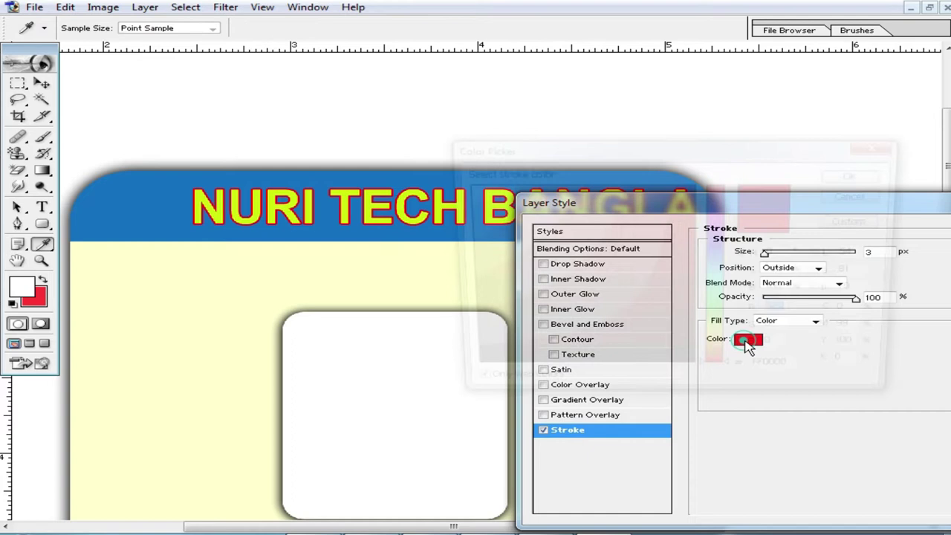
pyautogui.click(688, 370)
pyautogui.click(856, 175)
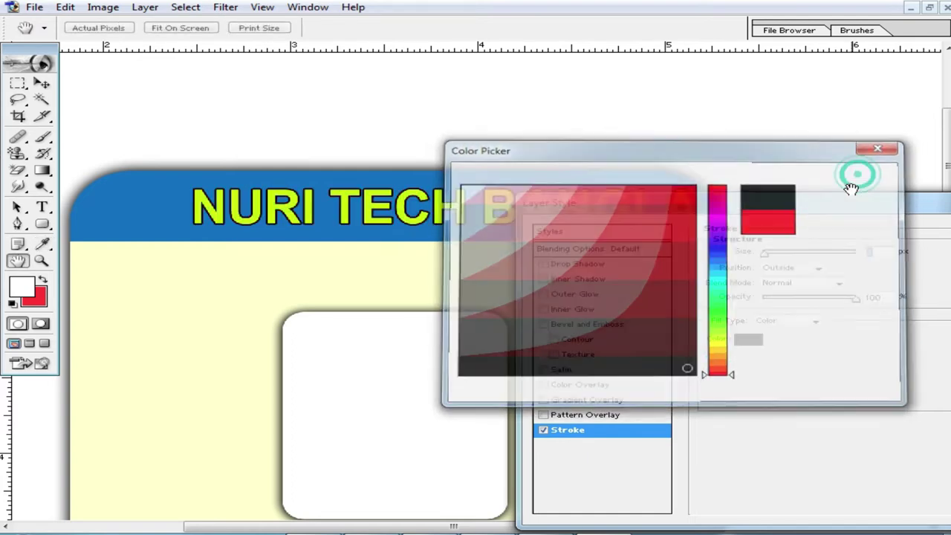
pyautogui.moveTo(824, 206); pyautogui.dragTo(767, 213)
pyautogui.moveTo(713, 263); pyautogui.dragTo(716, 260)
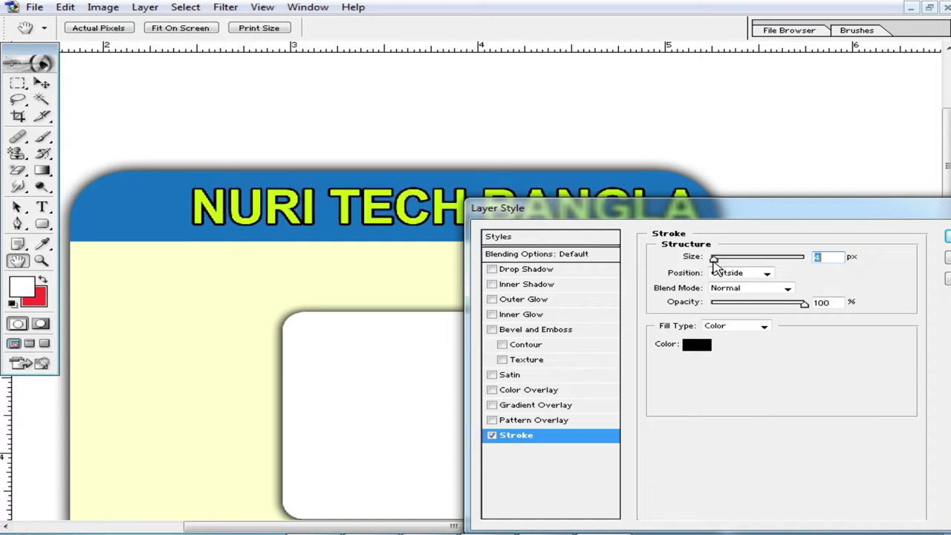
pyautogui.moveTo(840, 207); pyautogui.dragTo(713, 236)
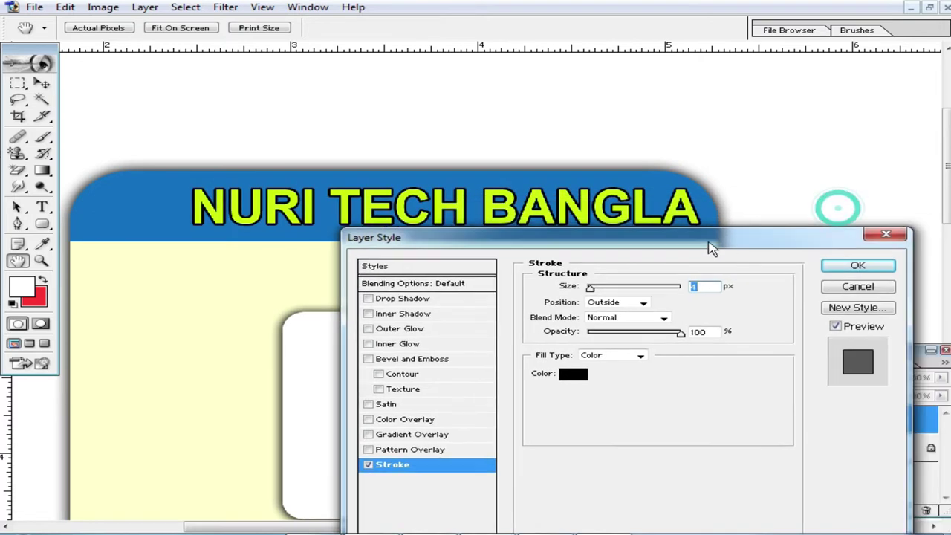
pyautogui.click(849, 266)
# Step: Zoom in on the header's left corner and select the Elliptical Marquee Tool
pyautogui.keyDown('alt'); pyautogui.click(502, 318); pyautogui.keyUp('alt')
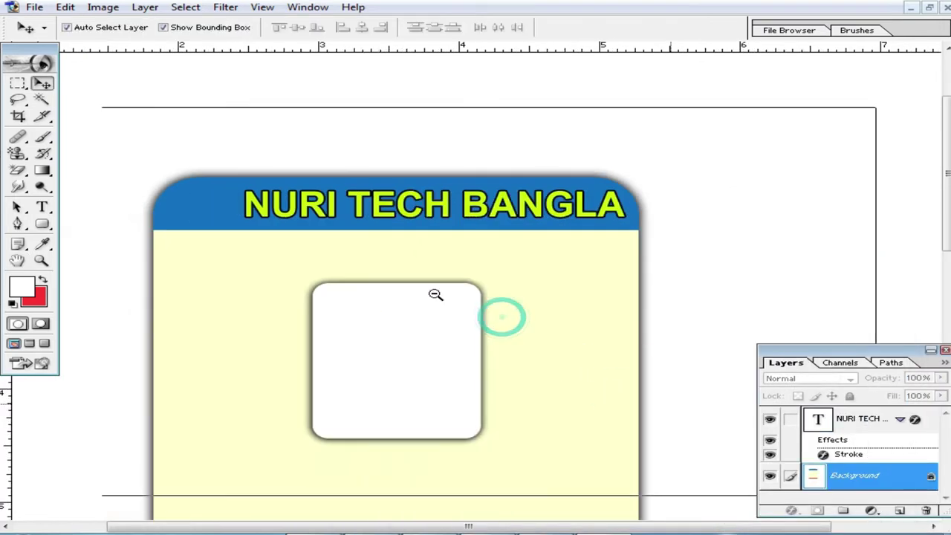
pyautogui.keyDown('alt'); pyautogui.click(434, 295); pyautogui.keyUp('alt')
pyautogui.click(237, 216)
pyautogui.click(238, 217)
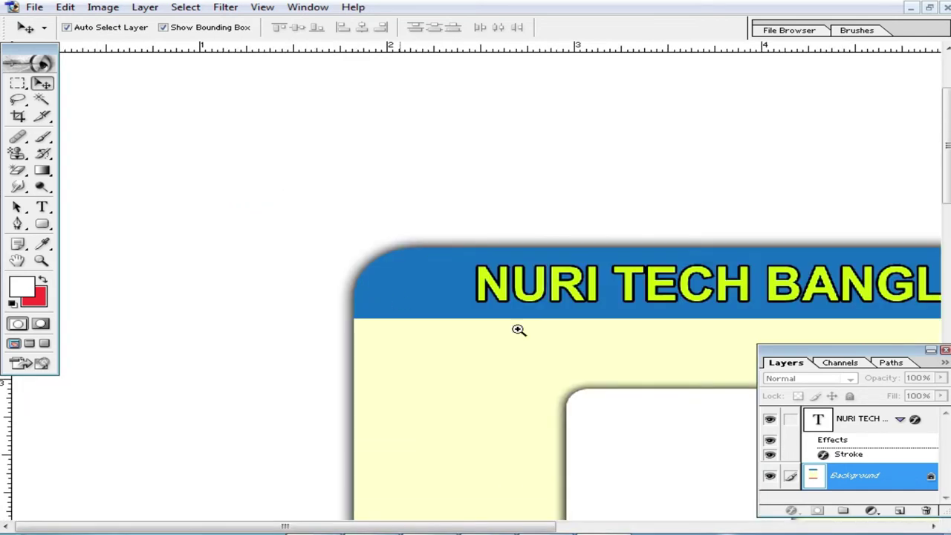
pyautogui.click(424, 287)
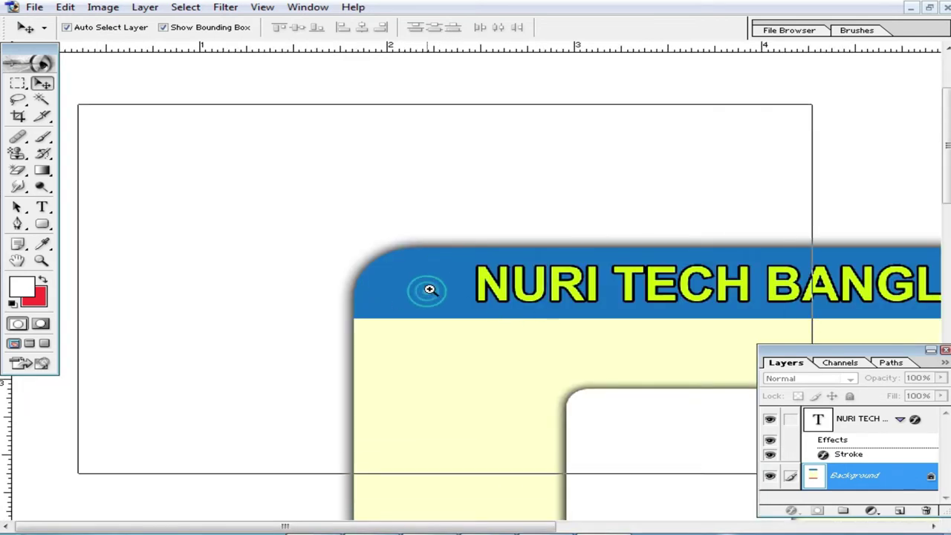
pyautogui.click(448, 275)
pyautogui.click(476, 293)
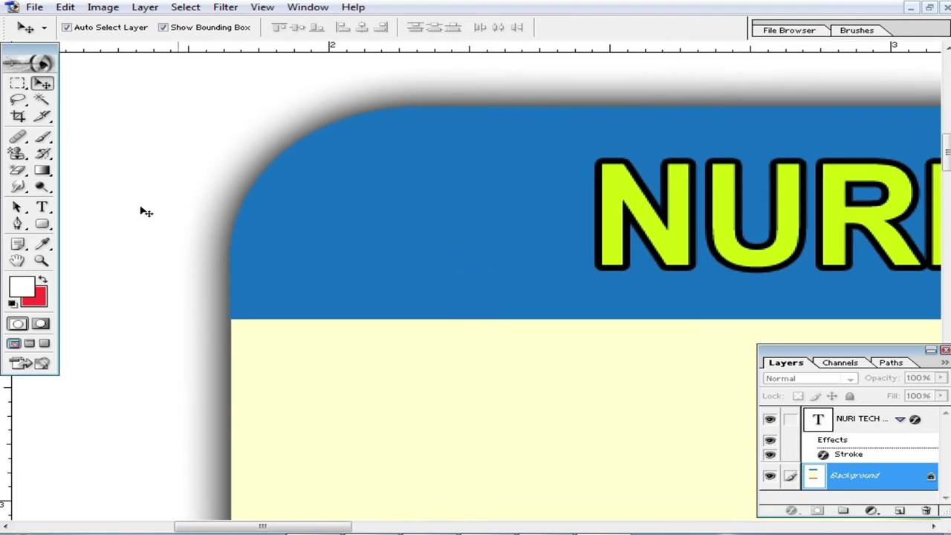
pyautogui.click(43, 209)
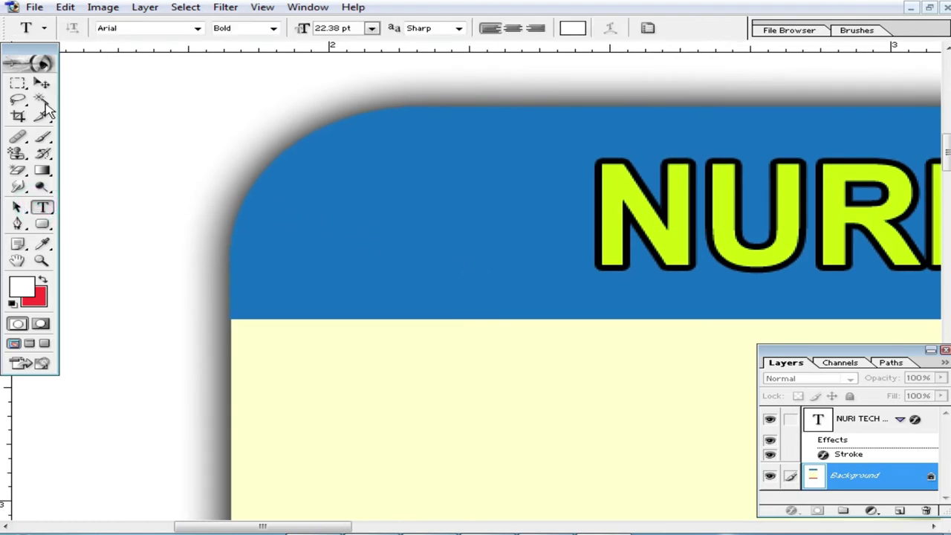
pyautogui.click(18, 82)
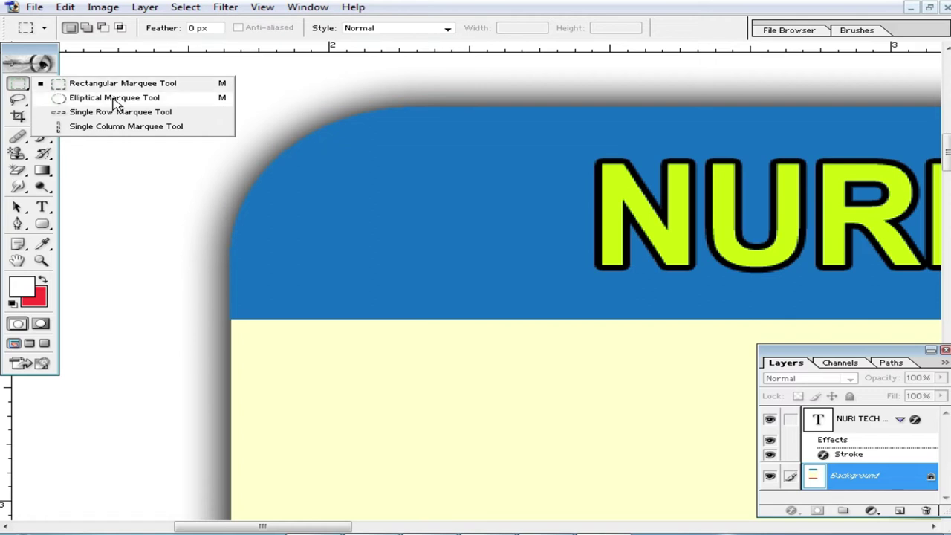
pyautogui.click(116, 97)
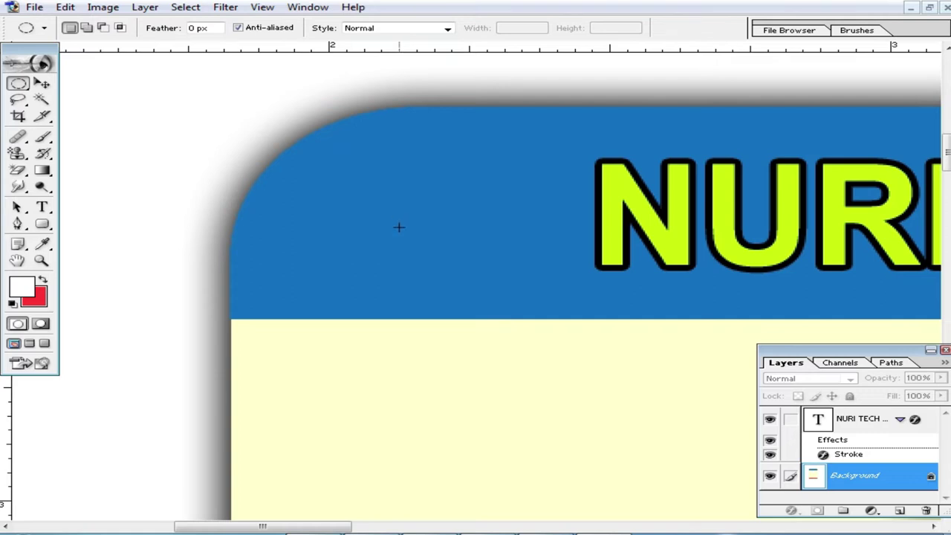
# Step: Draw a circle in the header's left corner, fill it red, and deselect
pyautogui.moveTo(384, 204); pyautogui.dragTo(457, 262)
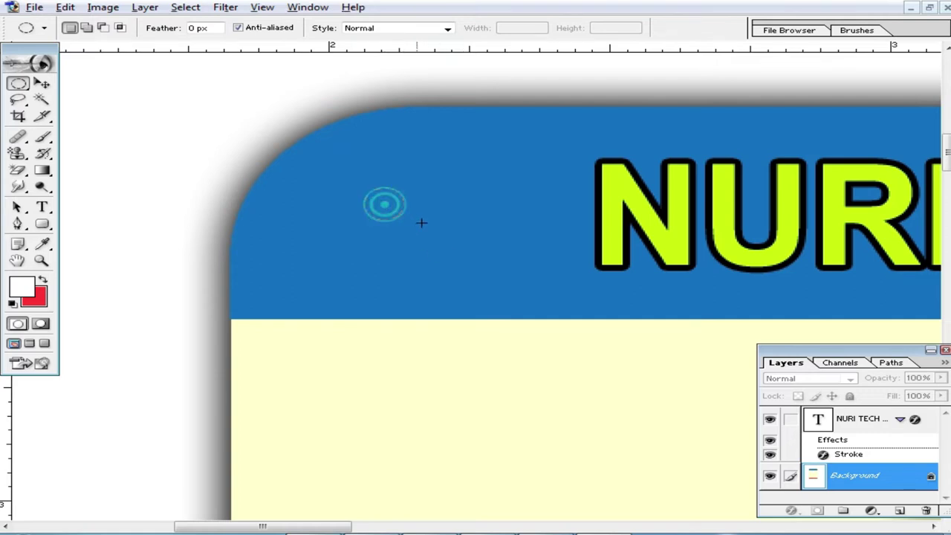
pyautogui.moveTo(409, 201); pyautogui.dragTo(423, 209)
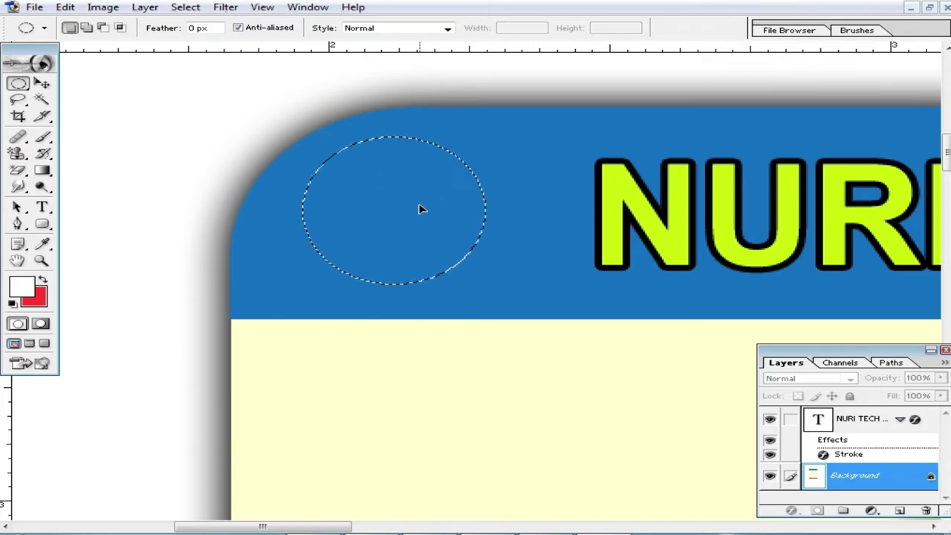
pyautogui.click(506, 244)
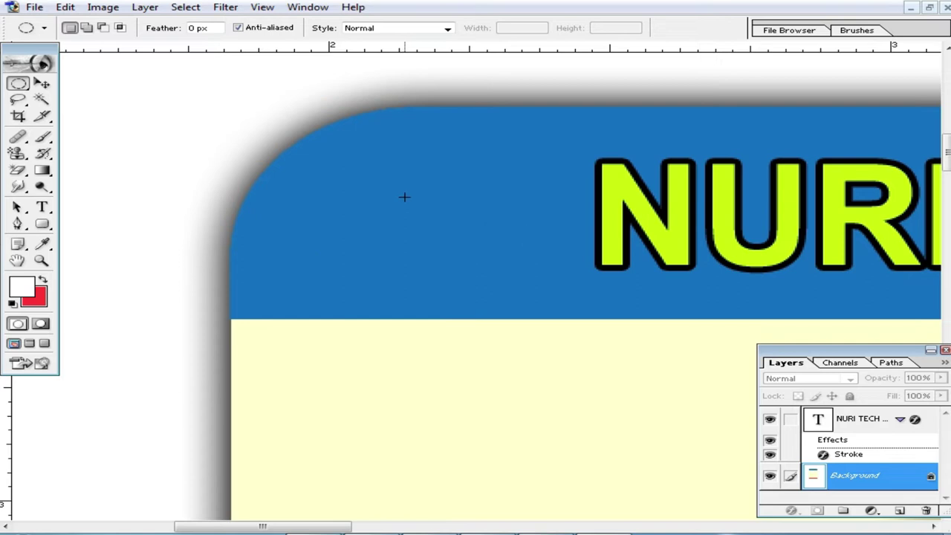
pyautogui.moveTo(388, 202); pyautogui.dragTo(455, 255)
pyautogui.moveTo(404, 205); pyautogui.dragTo(417, 216)
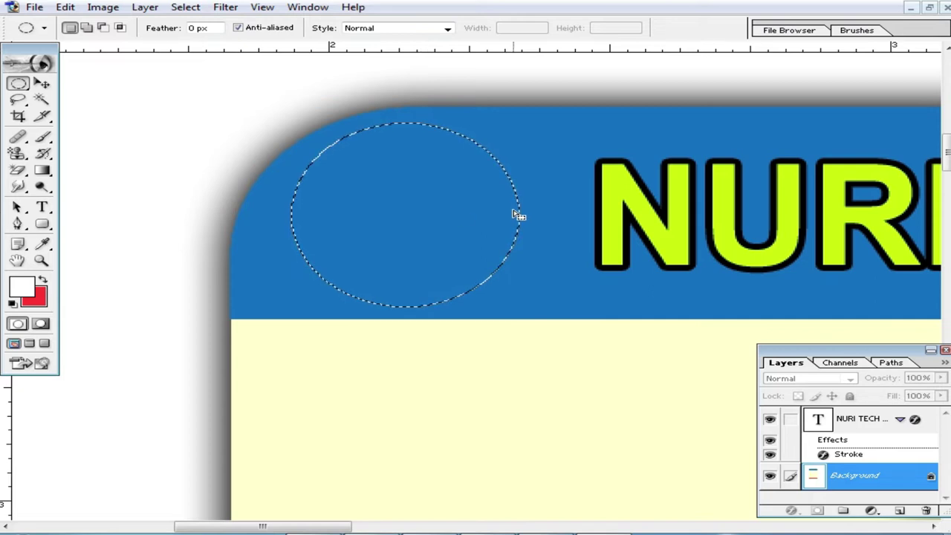
pyautogui.hotkey('ctrl', 'BackSpace')
pyautogui.click(554, 221)
pyautogui.keyDown('ctrl'); pyautogui.click(403, 240); pyautogui.keyUp('ctrl')
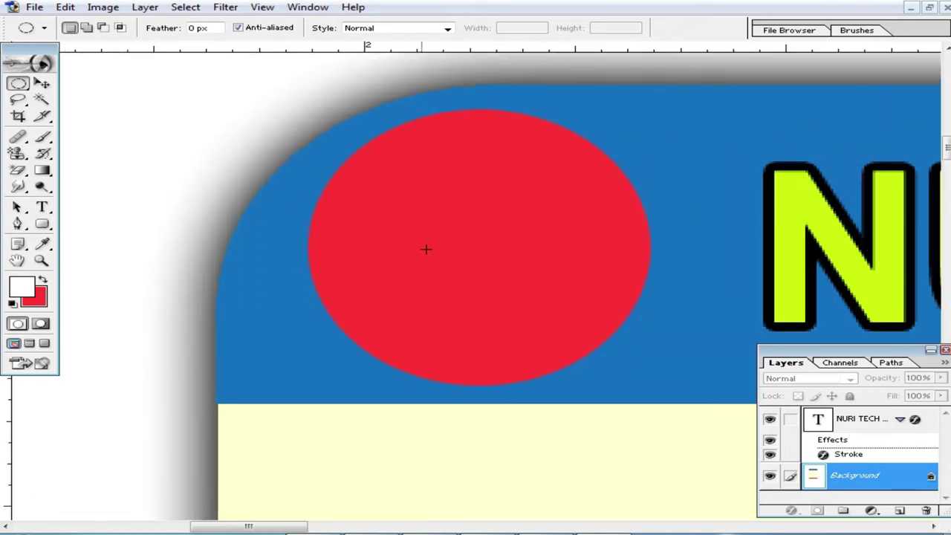
pyautogui.keyDown('ctrl'); pyautogui.click(571, 255); pyautogui.keyUp('ctrl')
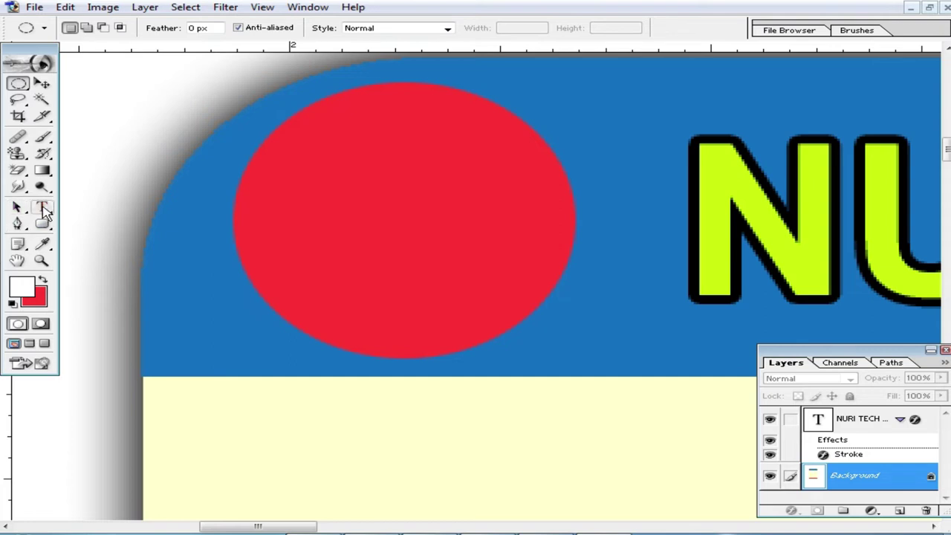
# Step: Add a white letter N and centre it in the red circle
pyautogui.click(43, 209)
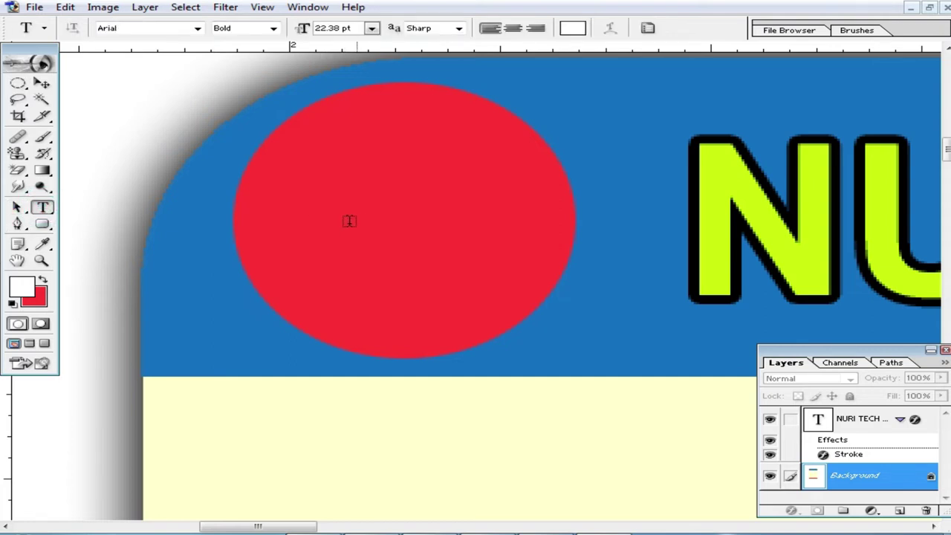
pyautogui.click(348, 221)
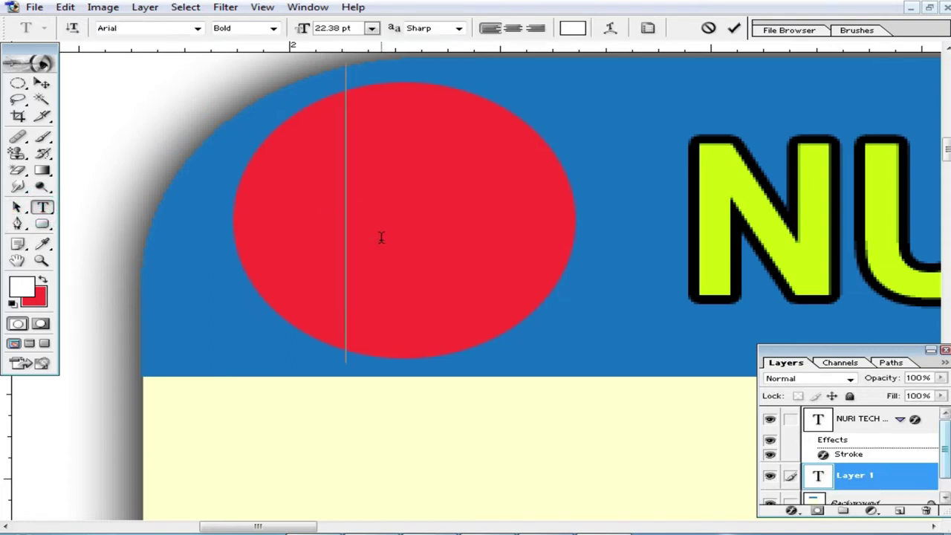
pyautogui.write('N')
pyautogui.click(42, 83)
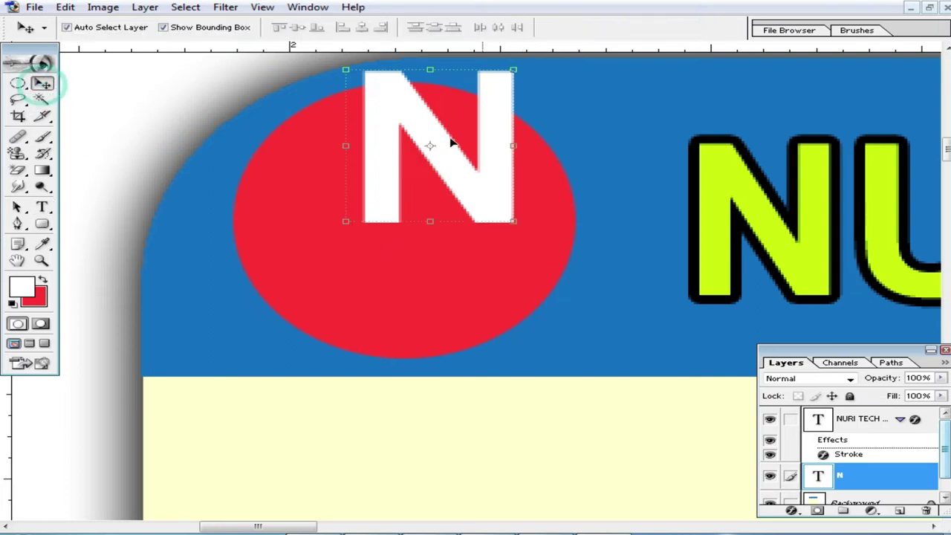
pyautogui.moveTo(421, 128); pyautogui.dragTo(374, 190)
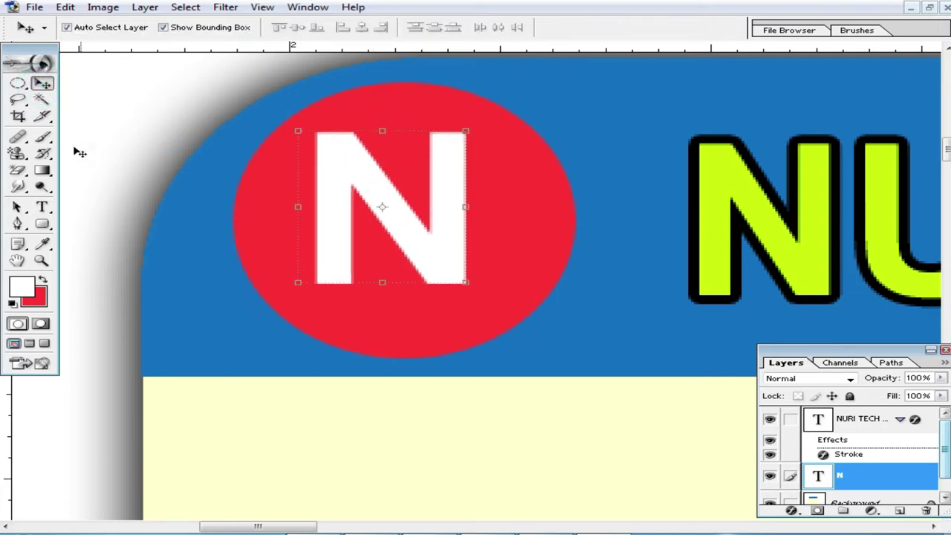
# Step: Add a white letter T and move it up over the N
pyautogui.click(42, 207)
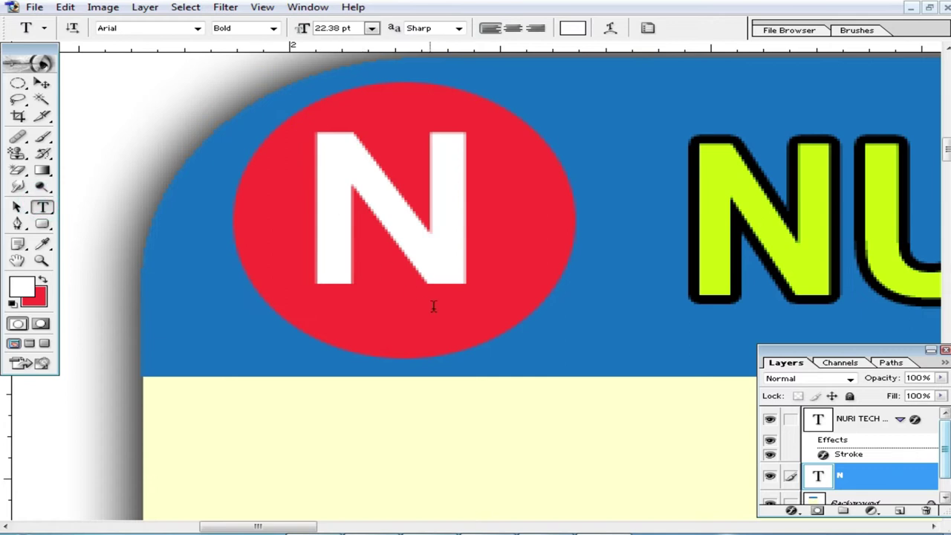
pyautogui.click(482, 450)
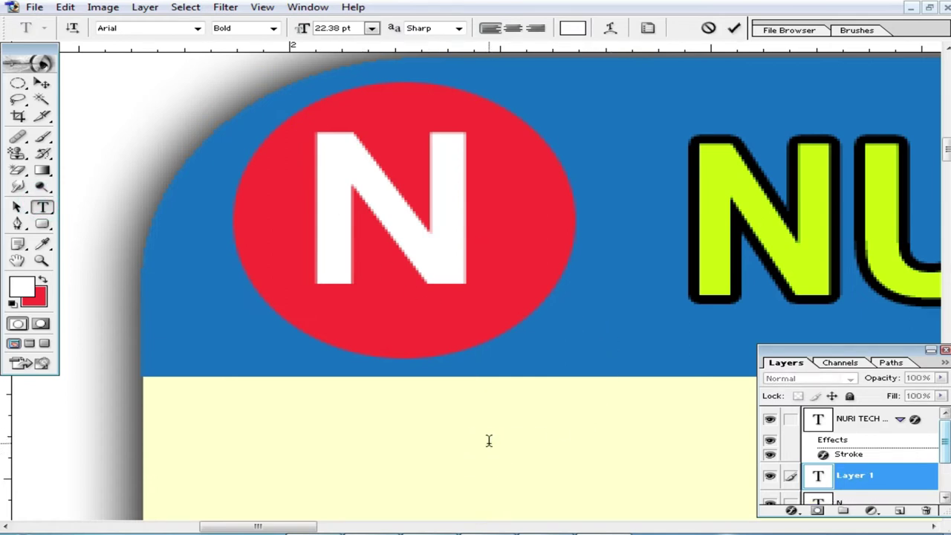
pyautogui.write('T')
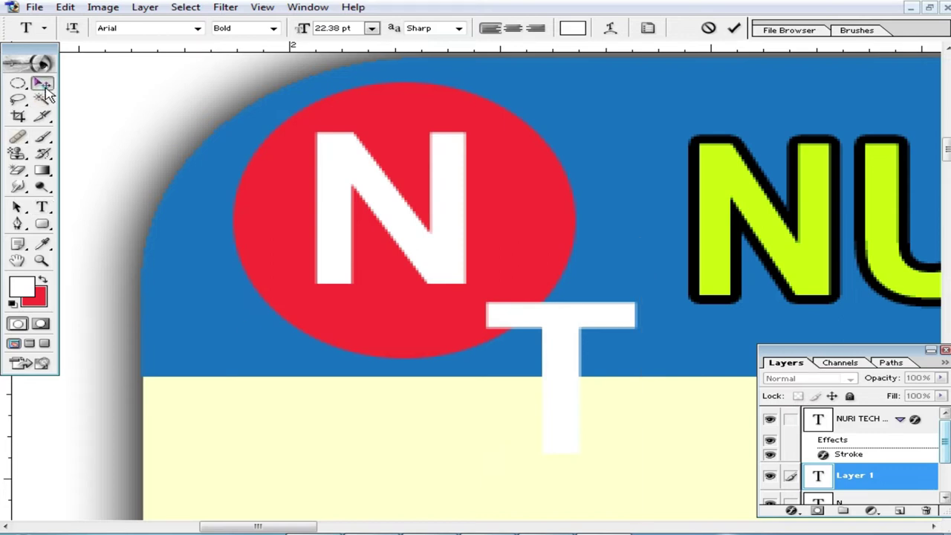
pyautogui.click(40, 84)
pyautogui.moveTo(570, 344); pyautogui.dragTo(408, 211)
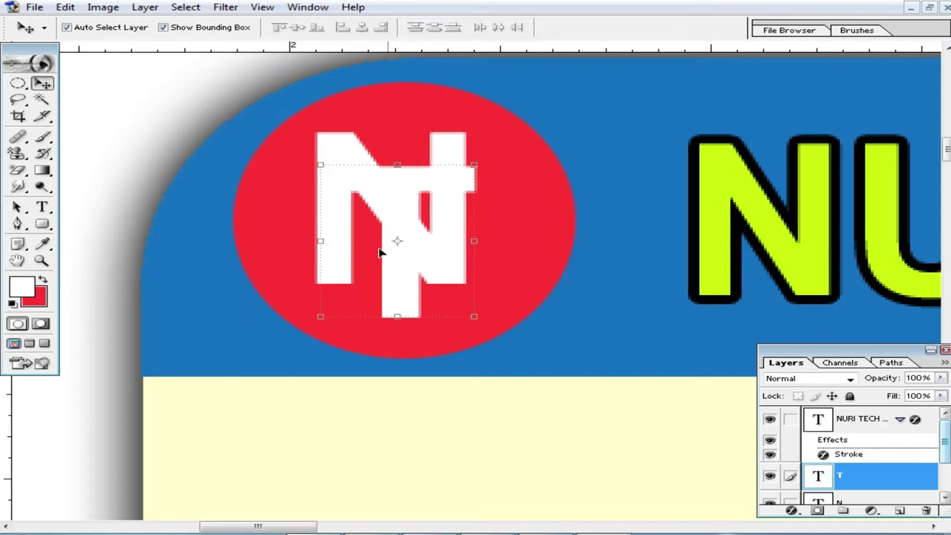
# Step: Add a white letter B and move it up and right
pyautogui.click(42, 209)
pyautogui.scroll(-1, 484, 456)
pyautogui.click(290, 469)
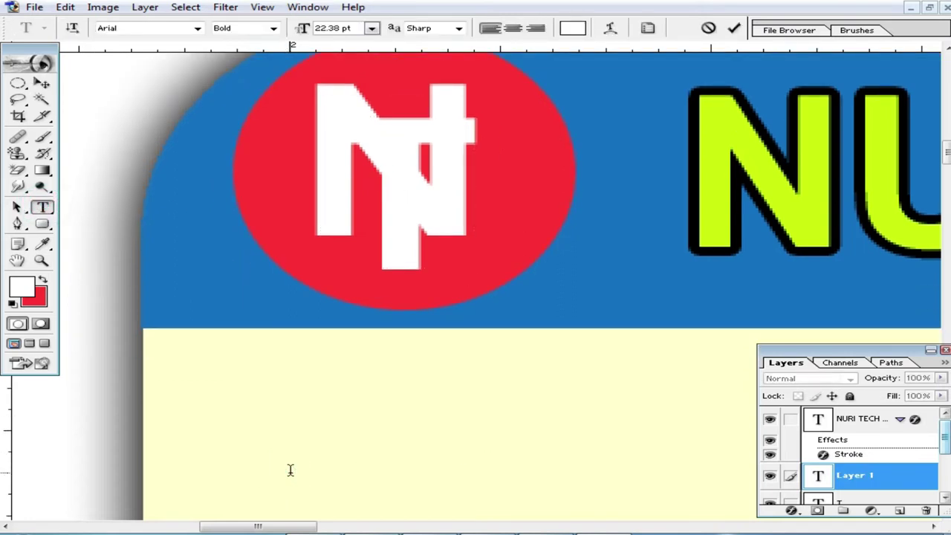
pyautogui.write('B')
pyautogui.click(43, 83)
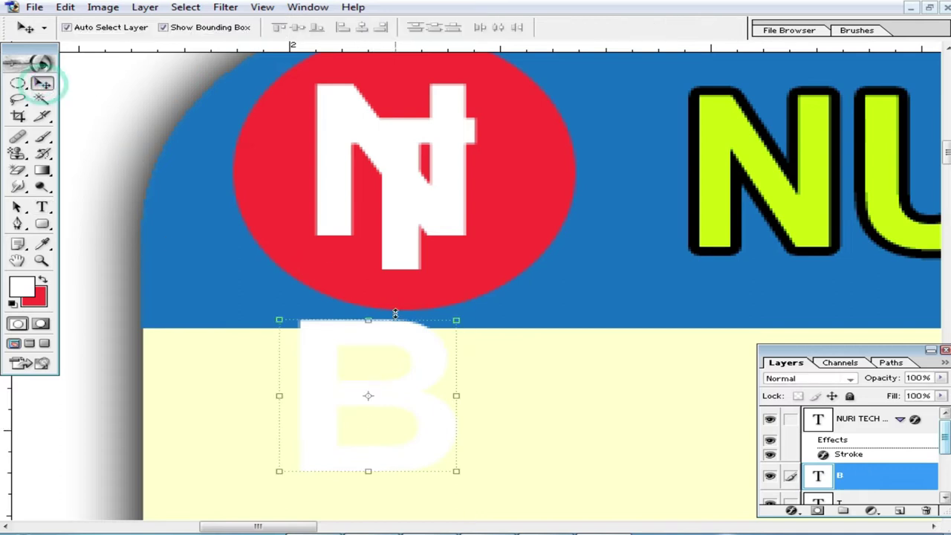
pyautogui.moveTo(386, 334); pyautogui.dragTo(632, 276)
# Step: Recolour the T blue (3333FF) and move it onto the N
pyautogui.click(419, 208)
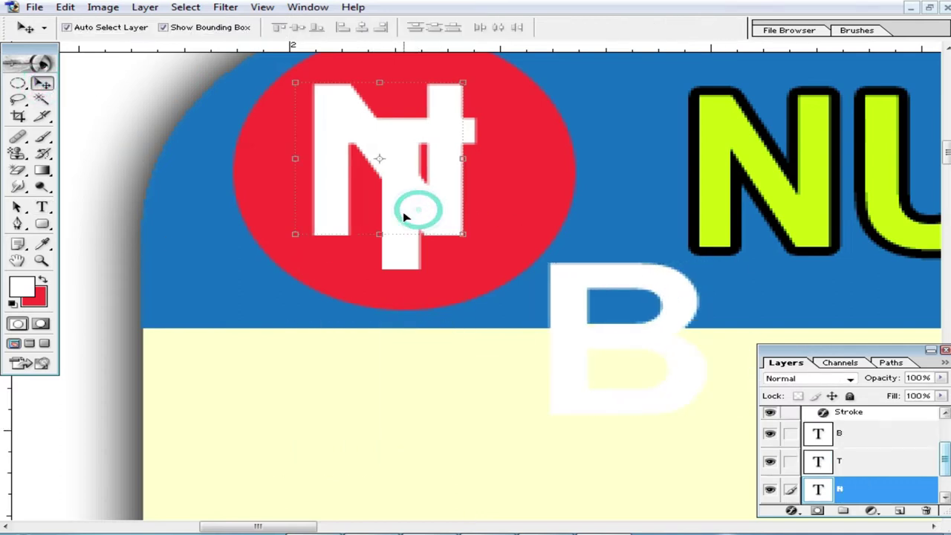
pyautogui.moveTo(404, 213)
pyautogui.mouseDown()
pyautogui.moveTo(411, 207)
pyautogui.moveTo(413, 232)
pyautogui.moveTo(508, 240)
pyautogui.mouseUp()
pyautogui.click(42, 207)
pyautogui.click(573, 29)
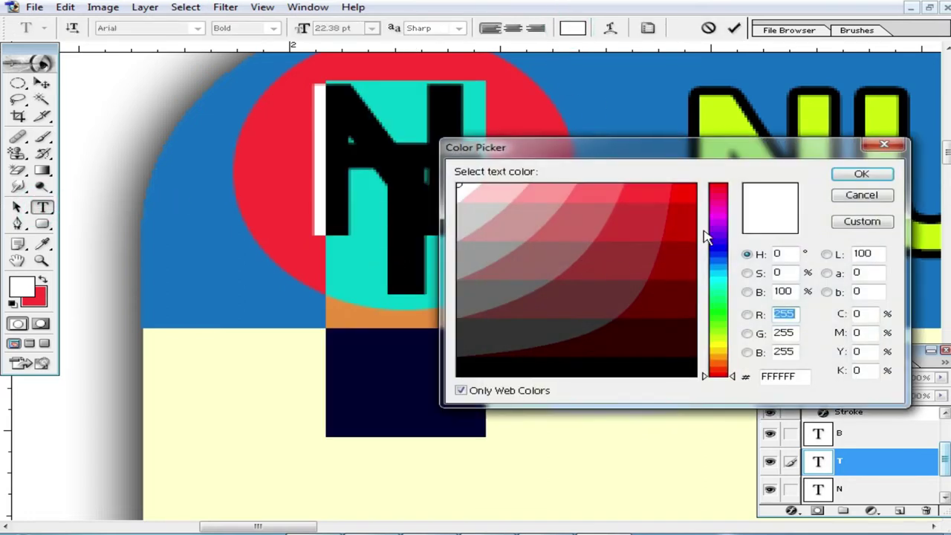
pyautogui.click(719, 253)
pyautogui.click(648, 193)
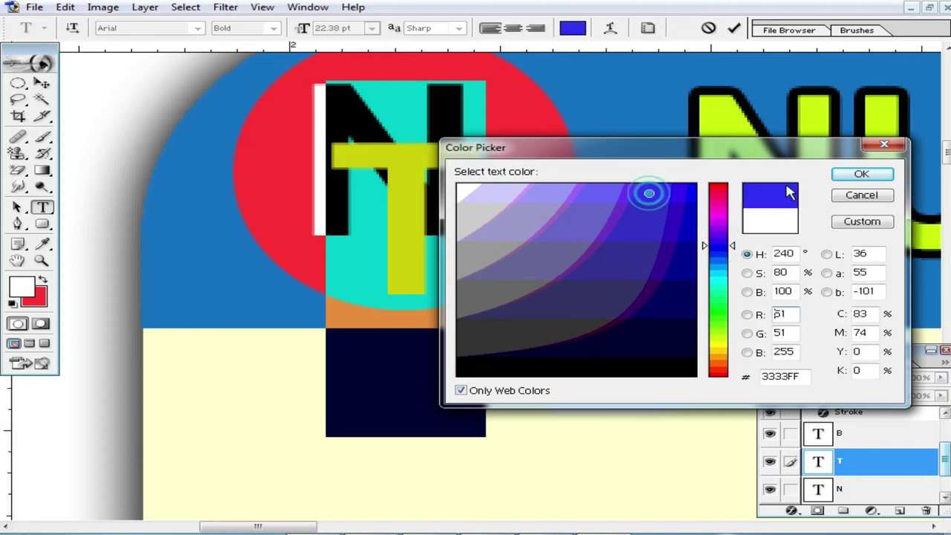
pyautogui.click(861, 174)
pyautogui.click(66, 95)
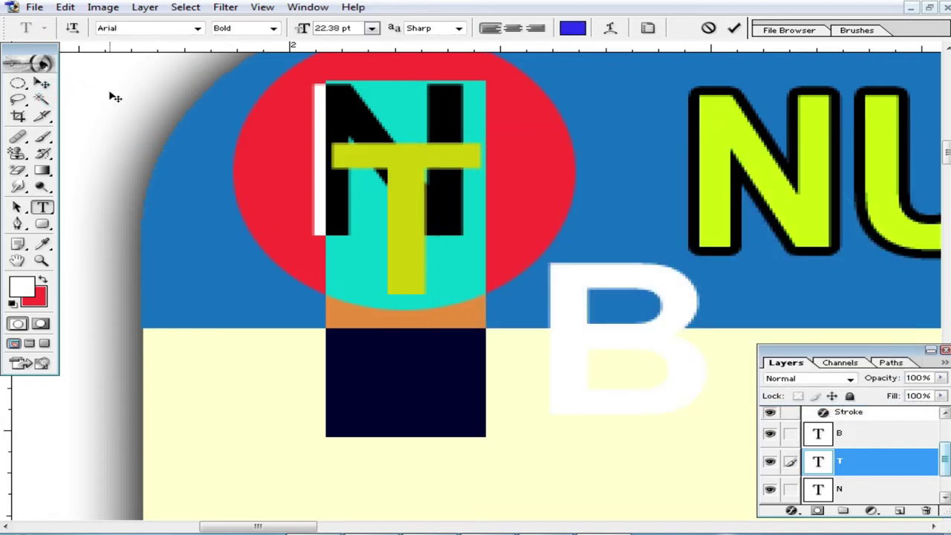
pyautogui.click(42, 84)
pyautogui.moveTo(402, 165)
pyautogui.mouseDown()
pyautogui.moveTo(396, 112)
pyautogui.moveTo(394, 132)
pyautogui.mouseUp()
# Step: Move the B onto the circle beside the T and recolour it black
pyautogui.moveTo(578, 293); pyautogui.dragTo(443, 119)
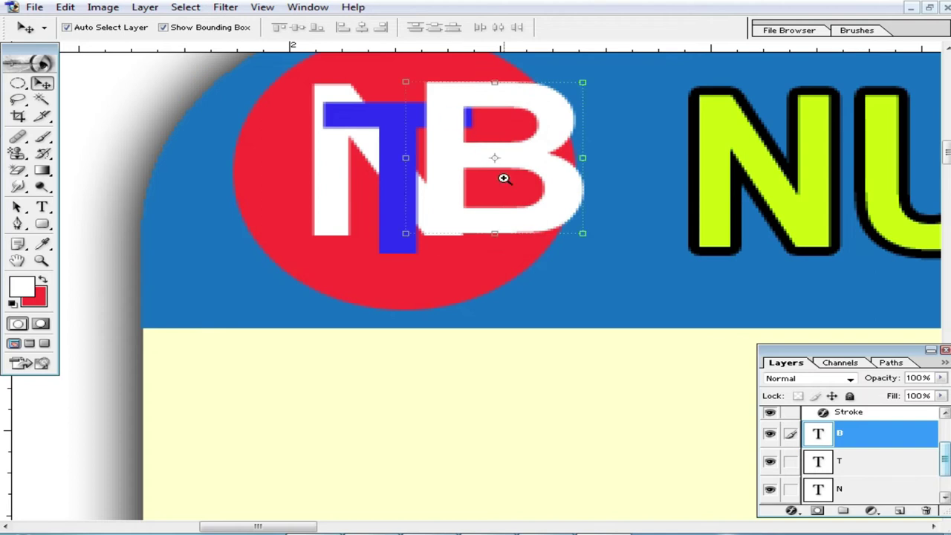
pyautogui.click(504, 178)
pyautogui.moveTo(486, 191); pyautogui.dragTo(384, 256)
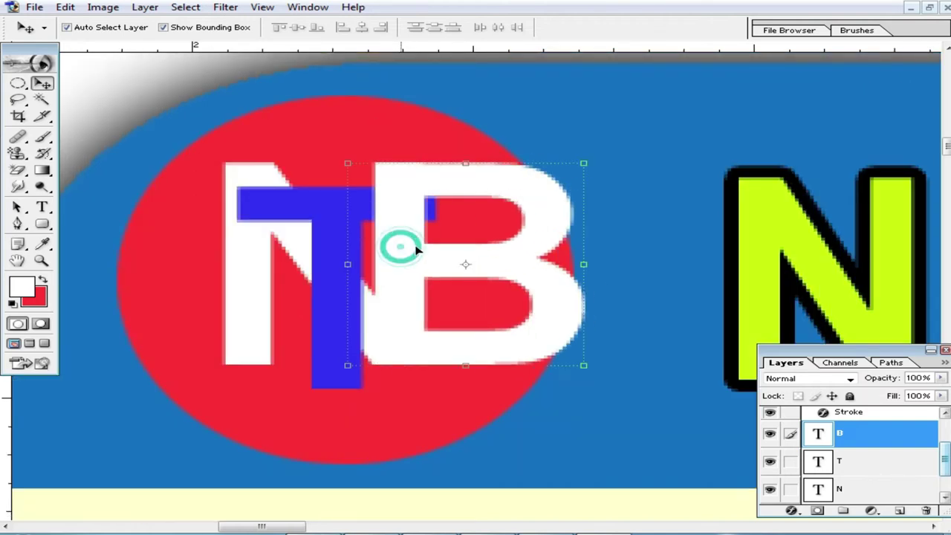
pyautogui.click(42, 208)
pyautogui.doubleClick(567, 264)
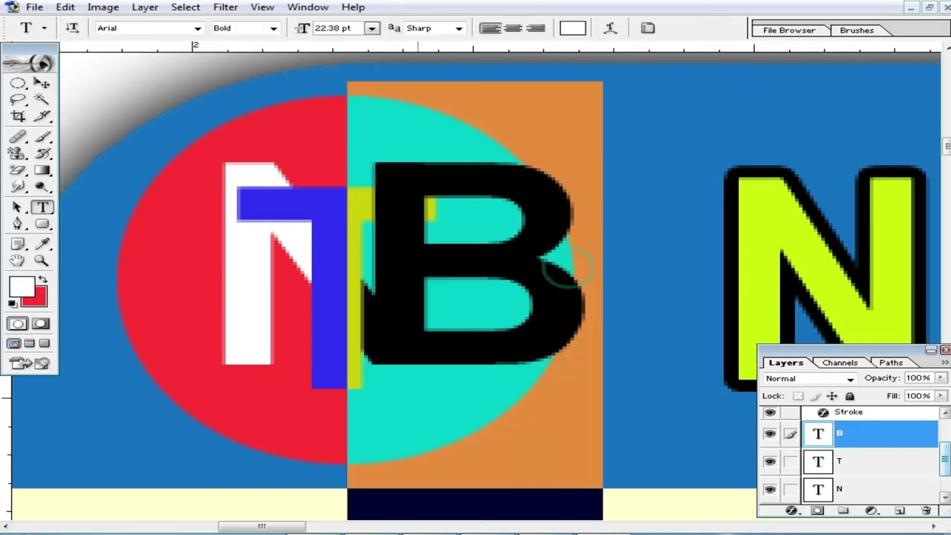
pyautogui.click(573, 28)
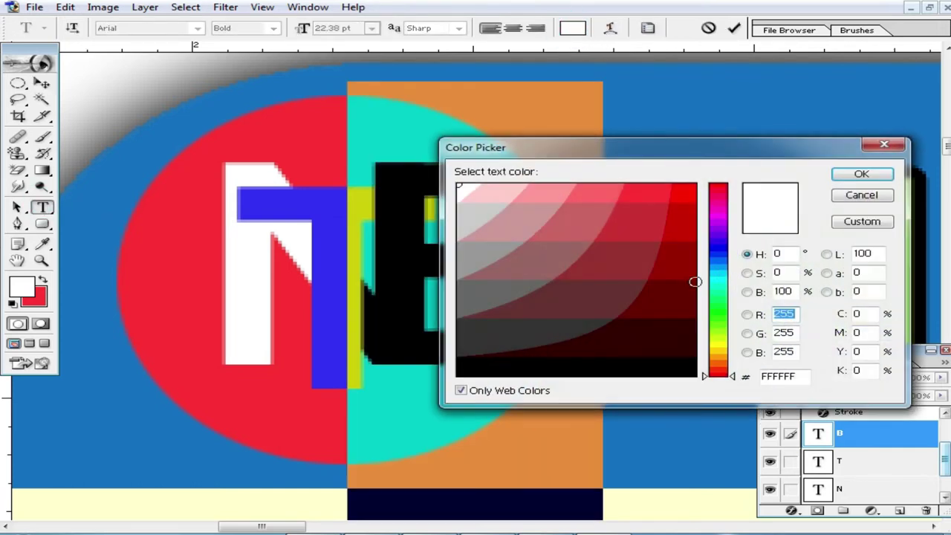
pyautogui.click(681, 362)
pyautogui.click(862, 174)
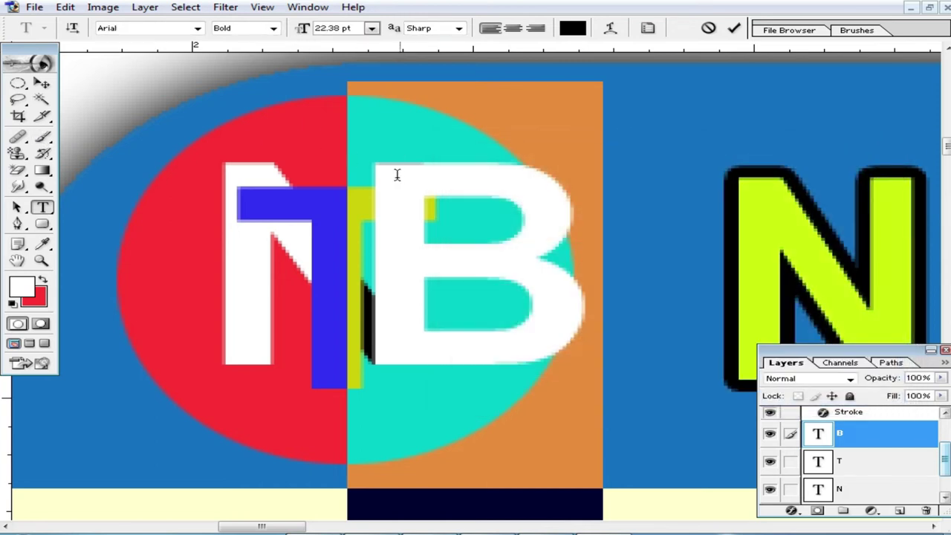
pyautogui.click(42, 84)
pyautogui.moveTo(547, 215); pyautogui.dragTo(453, 253)
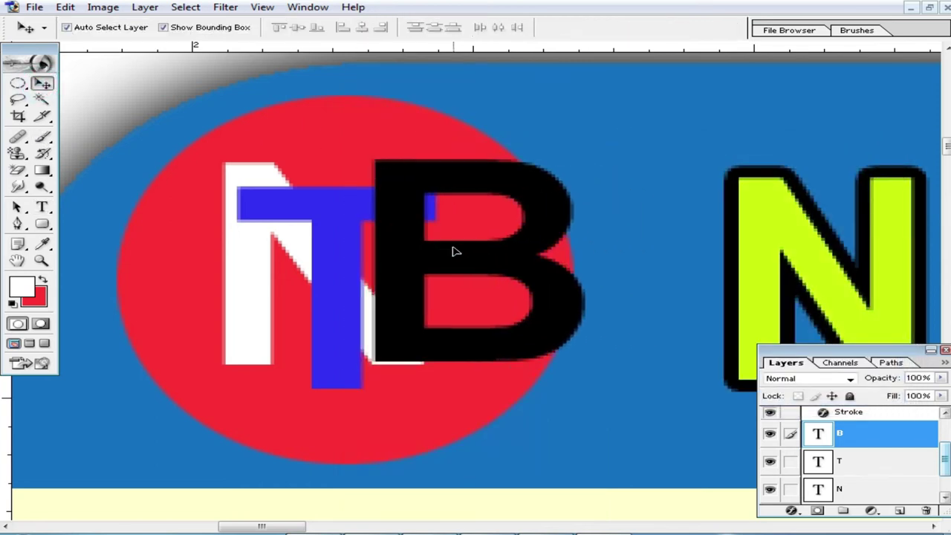
# Step: Shift the white N and blue T further left, keeping the T upright
pyautogui.moveTo(254, 267); pyautogui.dragTo(209, 254)
pyautogui.click(308, 201)
pyautogui.moveTo(350, 208)
pyautogui.mouseDown()
pyautogui.moveTo(319, 210)
pyautogui.moveTo(318, 182)
pyautogui.moveTo(331, 216)
pyautogui.moveTo(363, 215)
pyautogui.moveTo(301, 217)
pyautogui.mouseUp()
pyautogui.hotkey('ctrl', 't')
pyautogui.moveTo(399, 201)
pyautogui.mouseDown()
pyautogui.moveTo(402, 191)
pyautogui.moveTo(382, 187)
pyautogui.mouseUp()
pyautogui.press('Escape')
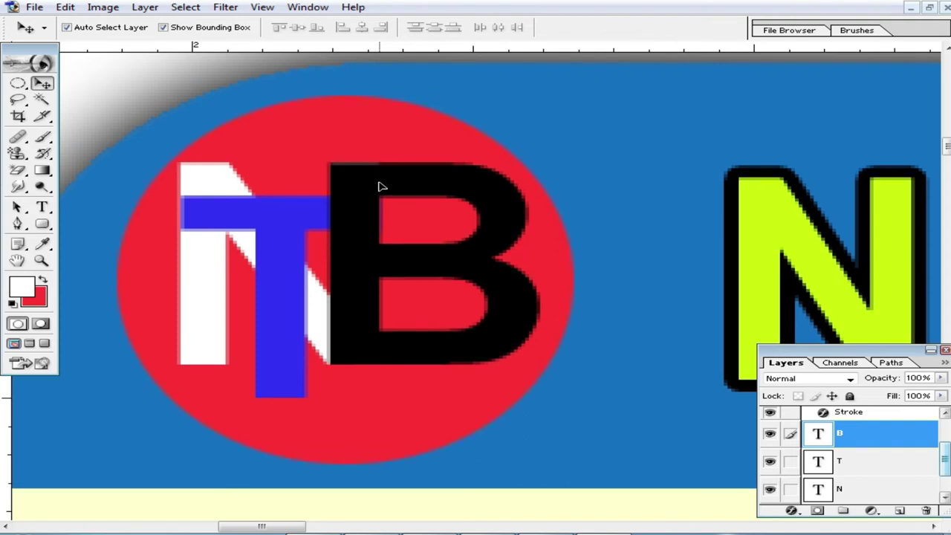
# Step: Stack the T layer above the B layer and view the whole logo
pyautogui.click(265, 218)
pyautogui.click(321, 234)
pyautogui.click(420, 270)
pyautogui.moveTo(885, 460)
pyautogui.mouseDown()
pyautogui.moveTo(877, 468)
pyautogui.moveTo(867, 447)
pyautogui.mouseUp()
pyautogui.keyDown('alt'); pyautogui.click(754, 272); pyautogui.keyUp('alt')
pyautogui.keyDown('alt'); pyautogui.click(674, 291); pyautogui.keyUp('alt')
pyautogui.keyDown('alt'); pyautogui.click(282, 374); pyautogui.keyUp('alt')
# Step: Zoom in on the logo and Magic Wand-select the red circle behind the TB letters
pyautogui.keyDown('alt'); pyautogui.click(675, 244); pyautogui.keyUp('alt')
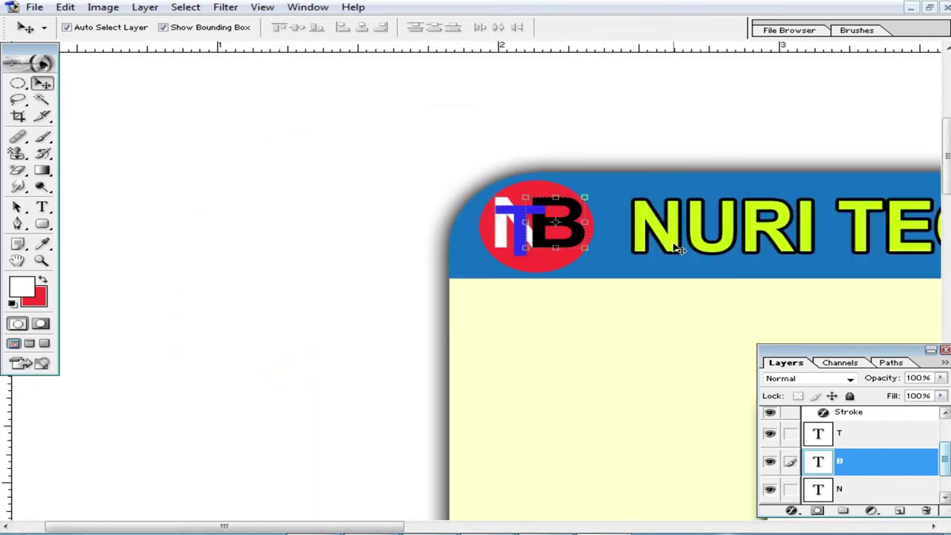
pyautogui.keyDown('ctrl'); pyautogui.click(675, 285); pyautogui.keyUp('ctrl')
pyautogui.keyDown('ctrl'); pyautogui.click(647, 284); pyautogui.keyUp('ctrl')
pyautogui.keyDown('ctrl'); pyautogui.click(518, 248); pyautogui.keyUp('ctrl')
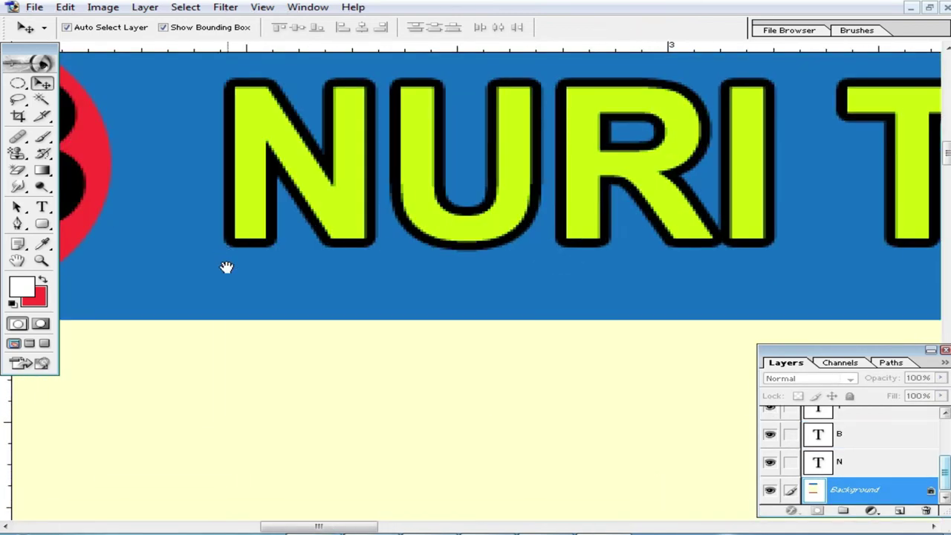
pyautogui.keyDown('alt'); pyautogui.click(223, 265); pyautogui.keyUp('alt')
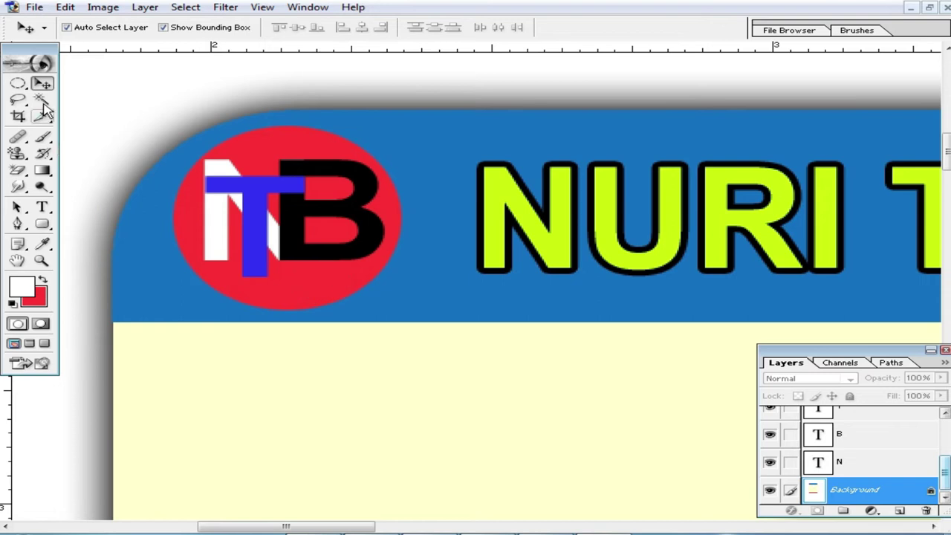
pyautogui.click(42, 101)
pyautogui.click(322, 280)
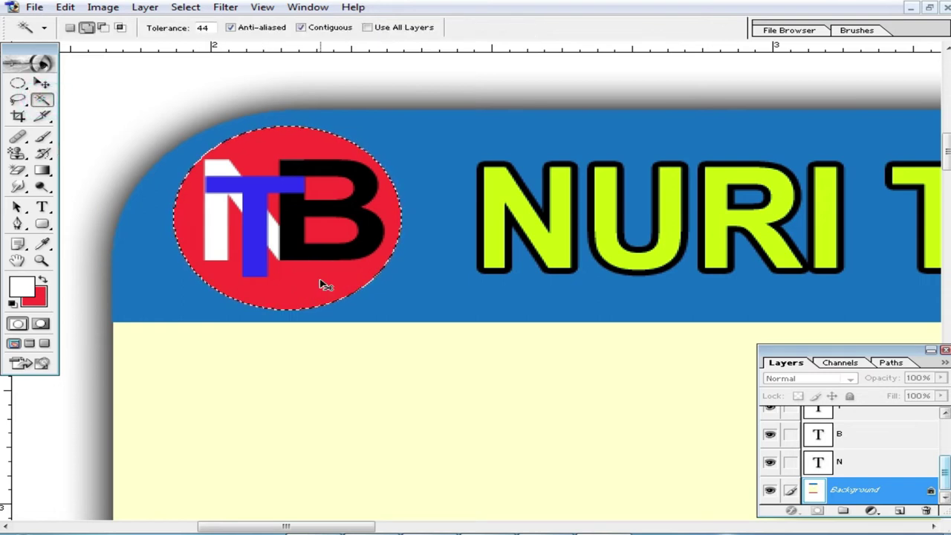
# Step: Recolour the circle with Hue/Saturation (Hue +52, Saturation −49), then zoom out
pyautogui.hotkey('ctrl', 'u')
pyautogui.moveTo(725, 212)
pyautogui.mouseDown()
pyautogui.moveTo(789, 213)
pyautogui.moveTo(637, 215)
pyautogui.moveTo(779, 213)
pyautogui.moveTo(747, 215)
pyautogui.moveTo(763, 214)
pyautogui.mouseUp()
pyautogui.moveTo(718, 244)
pyautogui.mouseDown()
pyautogui.moveTo(803, 244)
pyautogui.moveTo(601, 251)
pyautogui.moveTo(676, 244)
pyautogui.moveTo(659, 244)
pyautogui.mouseUp()
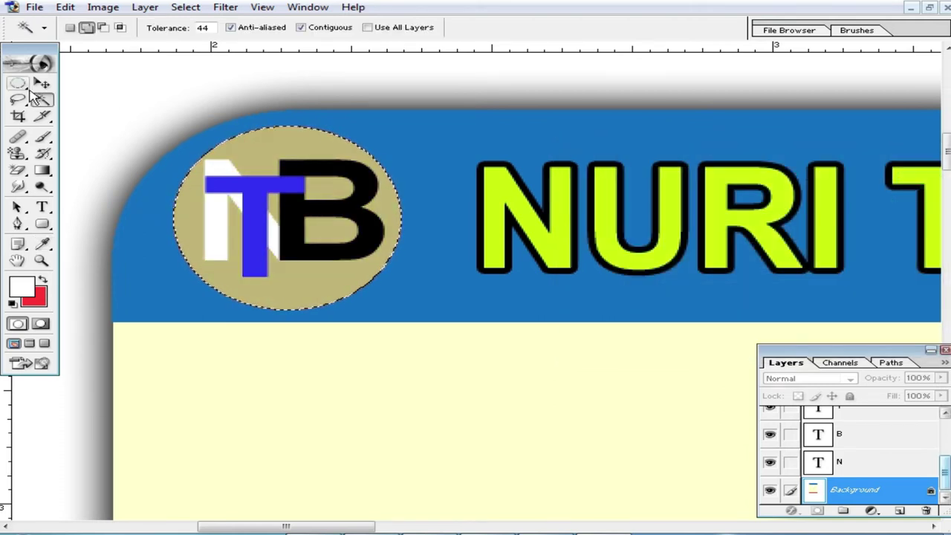
pyautogui.click(18, 83)
pyautogui.keyDown('alt'); pyautogui.click(558, 318); pyautogui.keyUp('alt')
pyautogui.keyDown('alt'); pyautogui.click(558, 318); pyautogui.keyUp('alt')
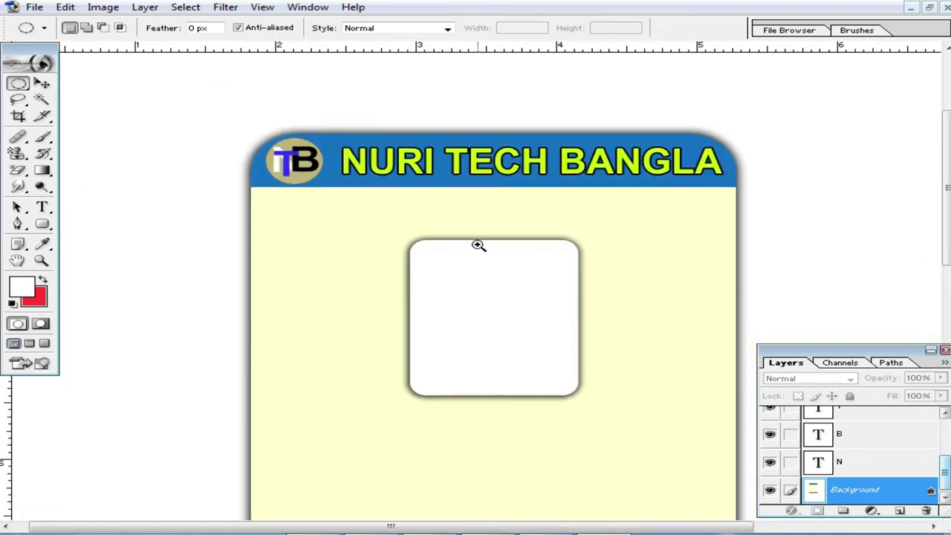
# Step: Add the PERSONAL ID CARD heading text under the header and colour it black
pyautogui.click(41, 208)
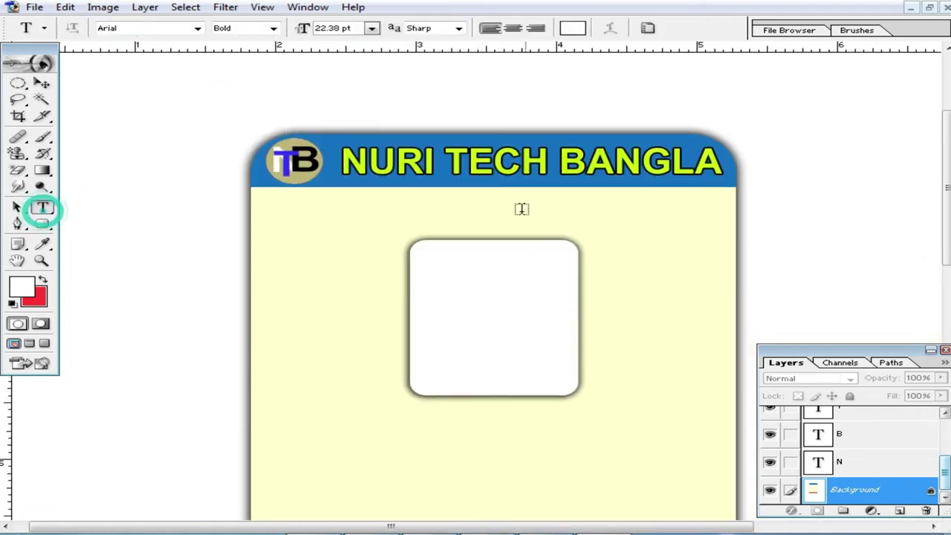
pyautogui.click(377, 216)
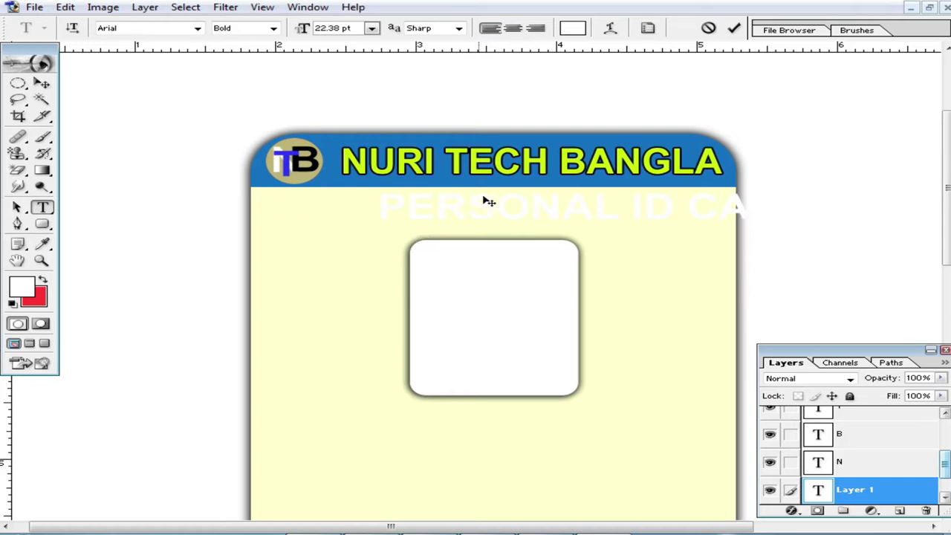
pyautogui.hotkey('ctrl', 'a')
pyautogui.click(572, 28)
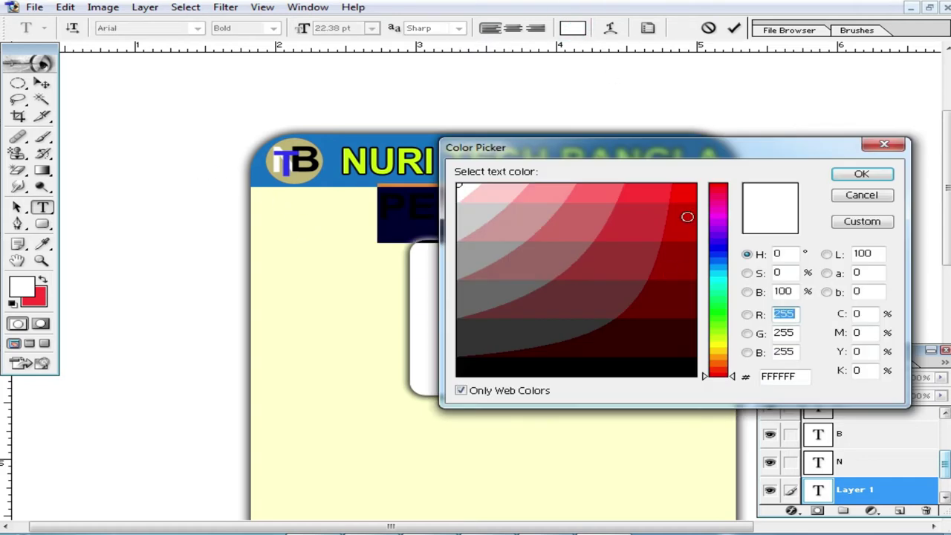
pyautogui.click(672, 370)
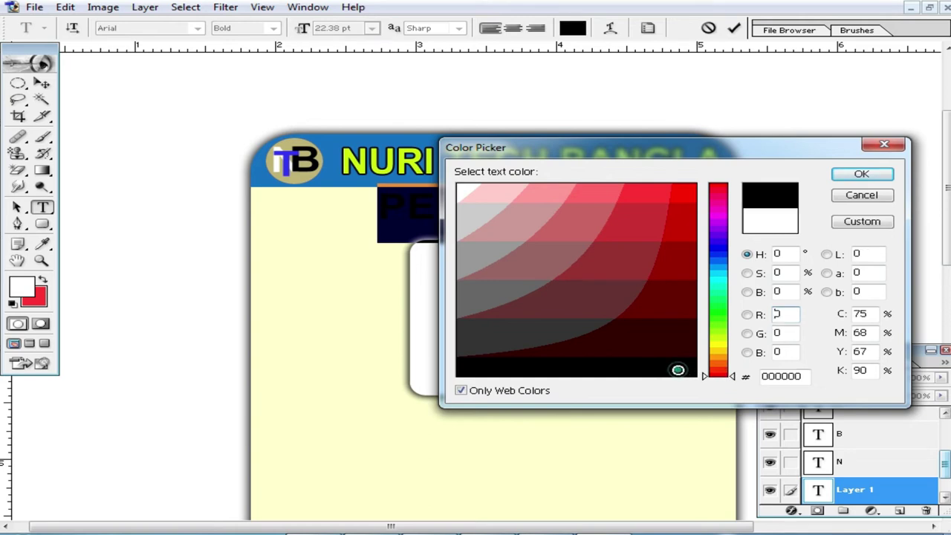
pyautogui.click(862, 174)
pyautogui.click(43, 84)
# Step: Move the heading onto the card, scale it to about 72%, and centre it below the header
pyautogui.moveTo(640, 242); pyautogui.dragTo(548, 246)
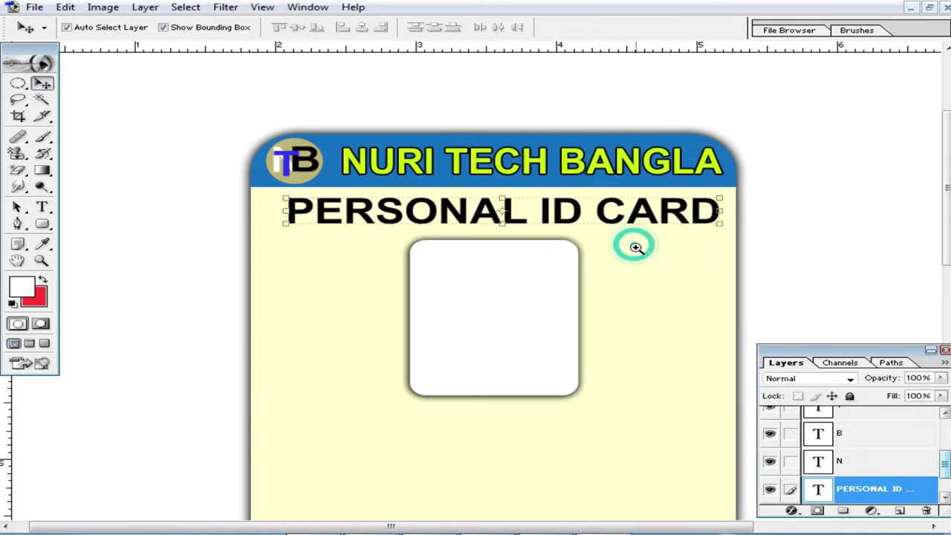
pyautogui.moveTo(719, 221); pyautogui.dragTo(661, 234)
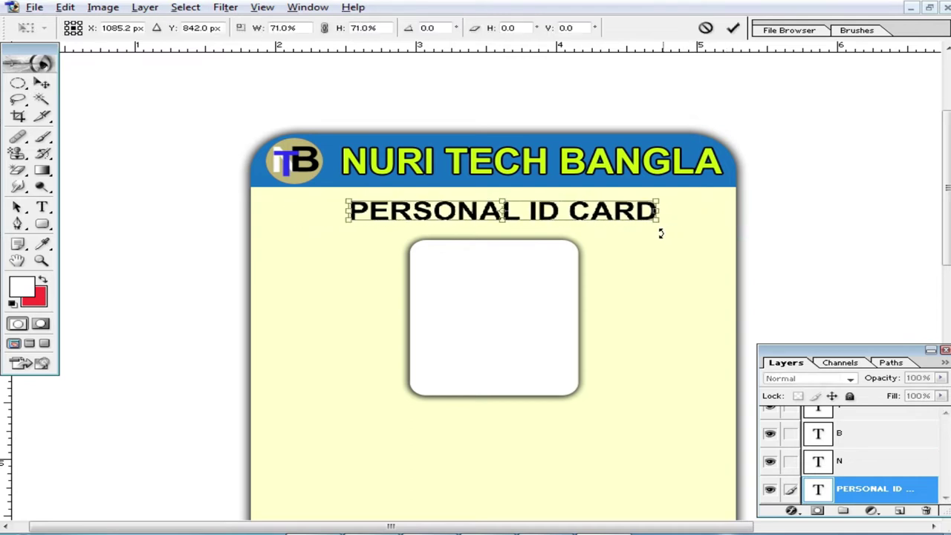
pyautogui.press('Return')
pyautogui.moveTo(603, 213); pyautogui.dragTo(597, 209)
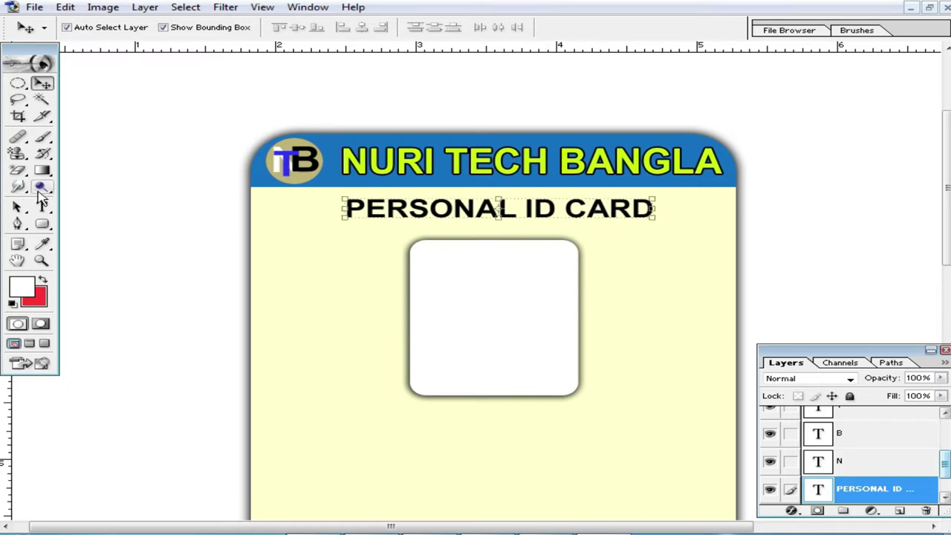
# Step: Underline the PERSONAL ID CARD heading using the Character palette
pyautogui.click(42, 207)
pyautogui.moveTo(407, 209); pyautogui.dragTo(707, 206)
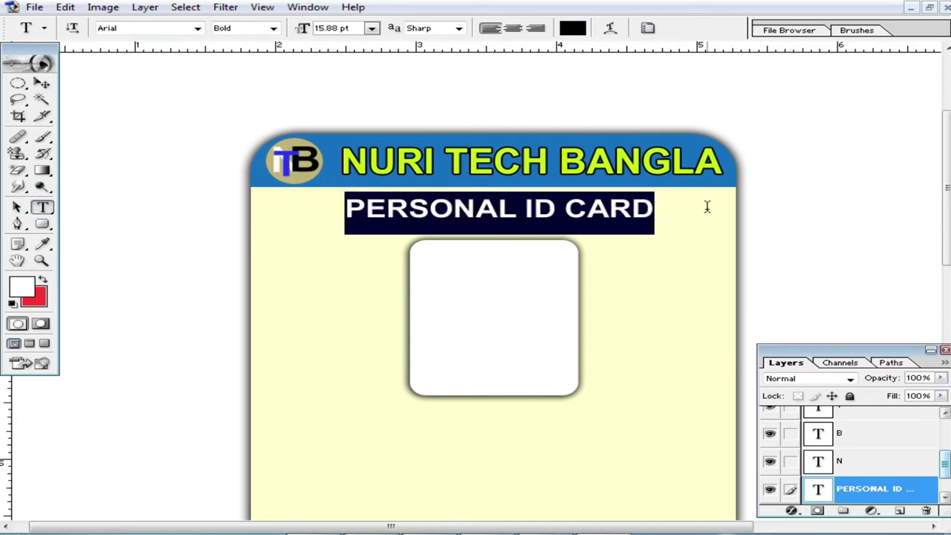
pyautogui.moveTo(870, 347); pyautogui.dragTo(870, 292)
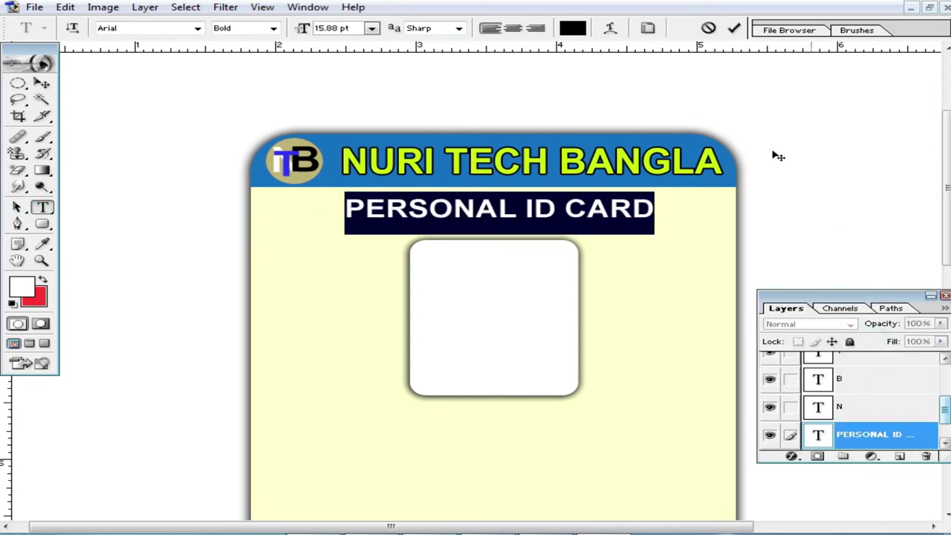
pyautogui.click(648, 29)
pyautogui.click(709, 176)
pyautogui.click(710, 177)
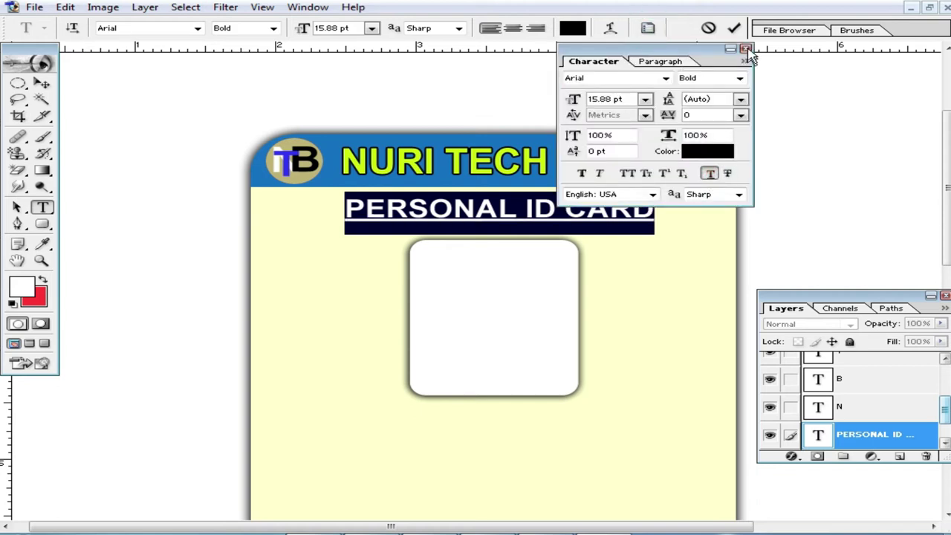
pyautogui.click(747, 49)
pyautogui.click(622, 218)
# Step: Return to the Move tool on the Background layer and un-maximize the card window
pyautogui.click(43, 83)
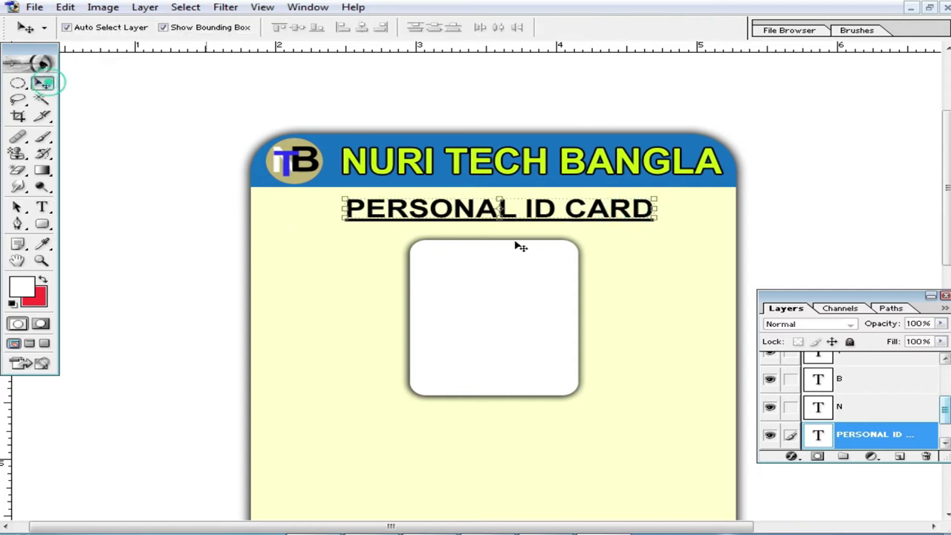
pyautogui.click(520, 246)
pyautogui.click(929, 6)
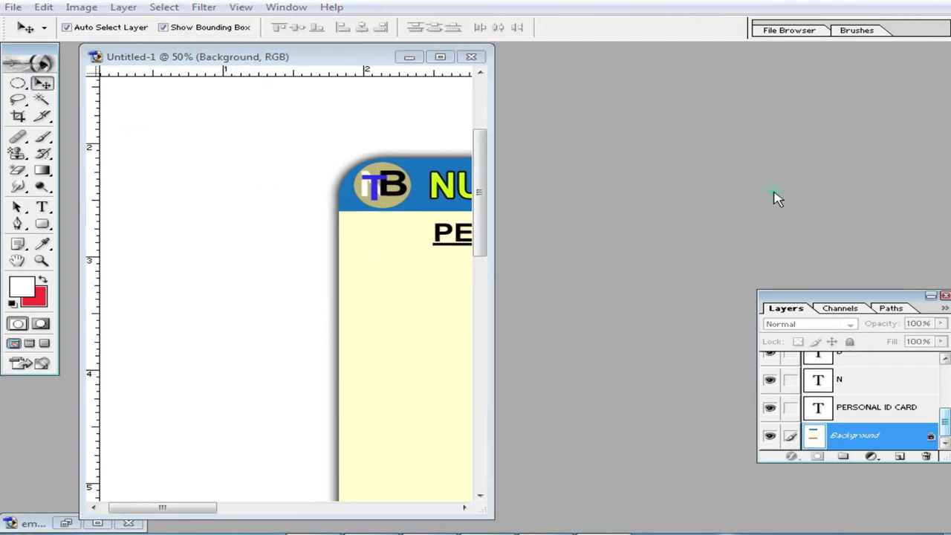
# Step: In the Open dialog, browse to the Desktop's Cemara folder
pyautogui.doubleClick(773, 197)
pyautogui.click(550, 223)
pyautogui.scroll(-2, 550, 223)
pyautogui.scroll(-5, 539, 230)
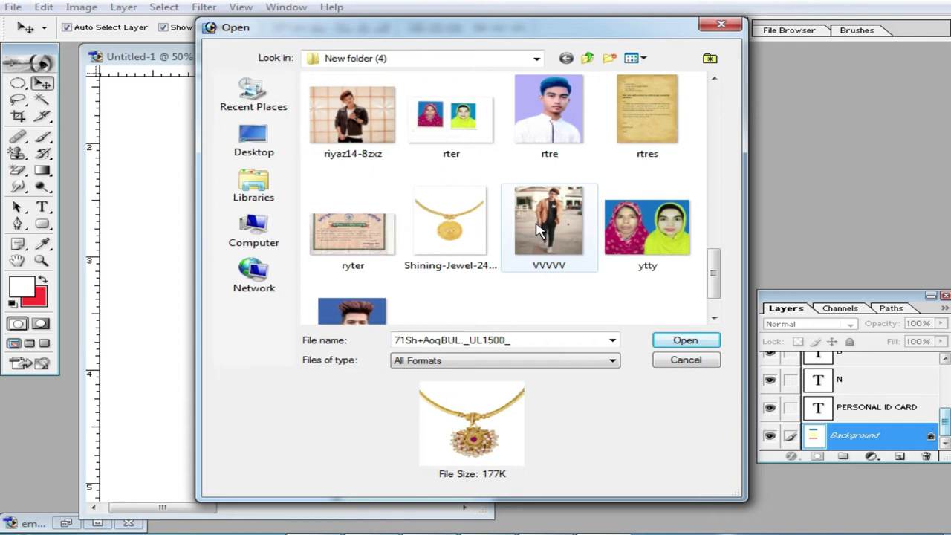
pyautogui.scroll(-1, 539, 230)
pyautogui.scroll(5, 520, 208)
pyautogui.click(254, 141)
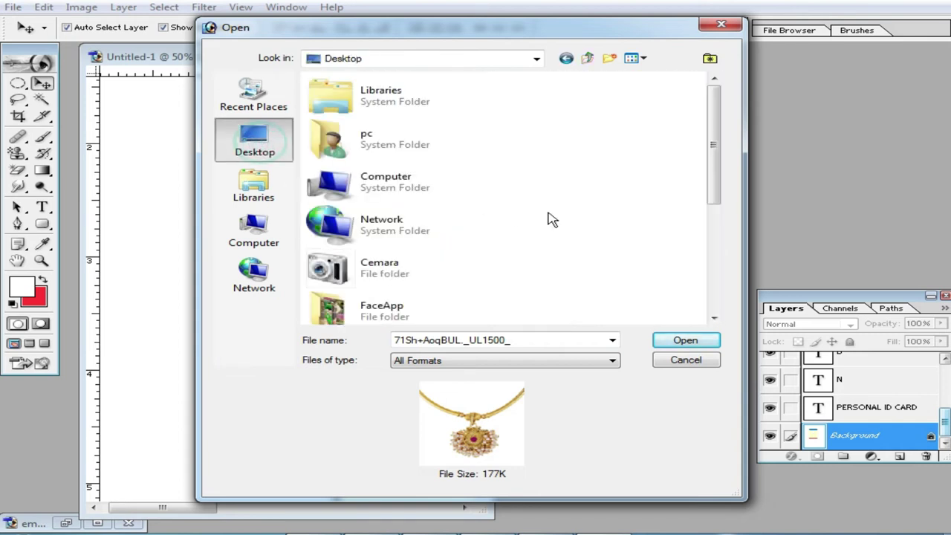
pyautogui.scroll(-5, 551, 220)
pyautogui.click(468, 223)
pyautogui.scroll(2, 468, 223)
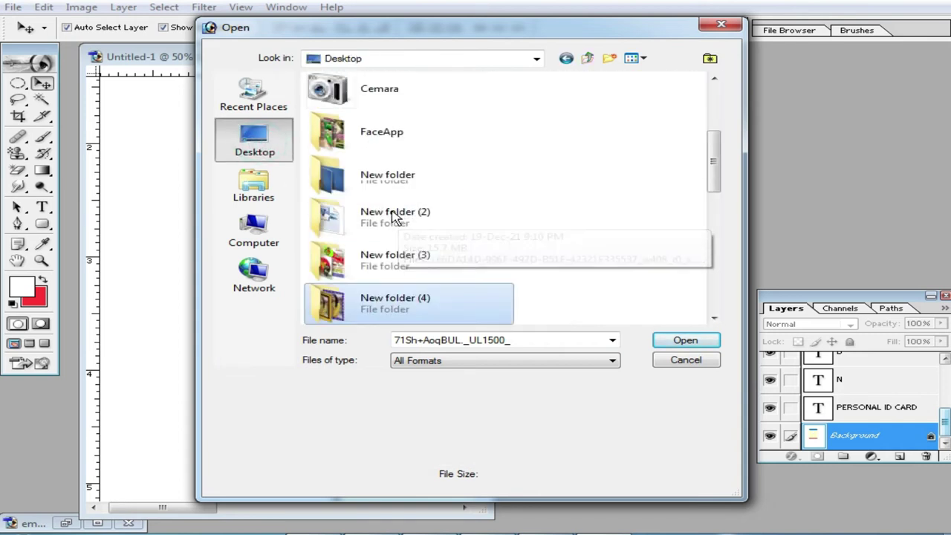
pyautogui.doubleClick(381, 89)
# Step: Open _DSC7639.JPG and place its window beside the Untitled-1 card document
pyautogui.scroll(-5, 587, 192)
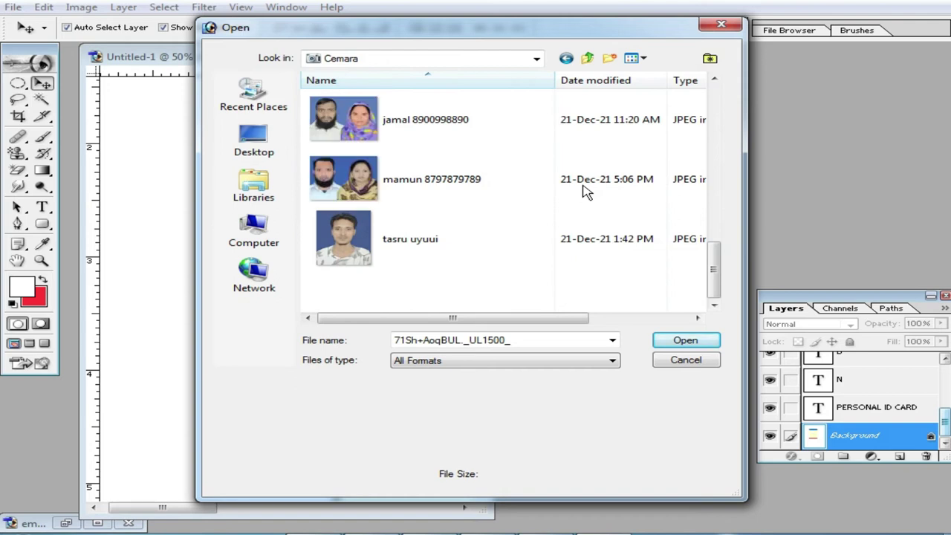
pyautogui.scroll(2, 471, 219)
pyautogui.scroll(2, 471, 218)
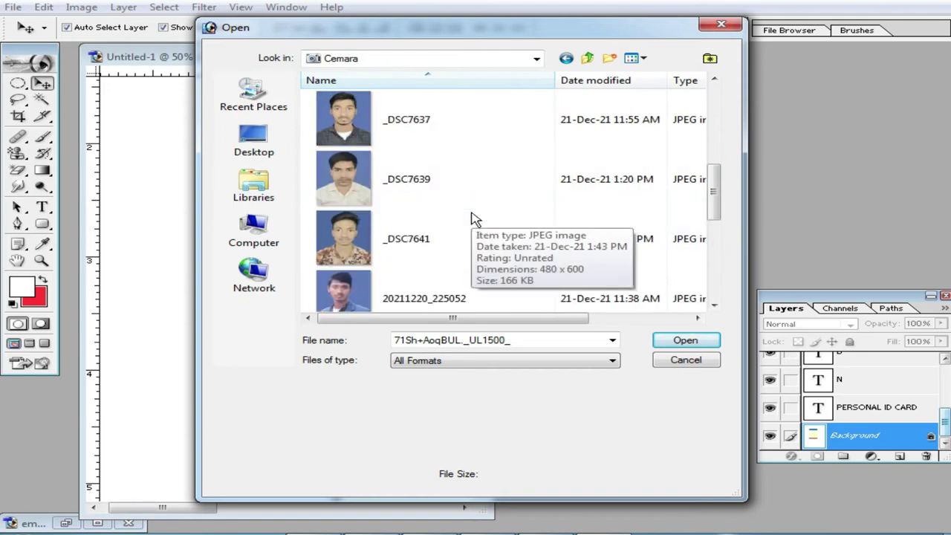
pyautogui.scroll(2, 474, 218)
pyautogui.scroll(-4, 474, 218)
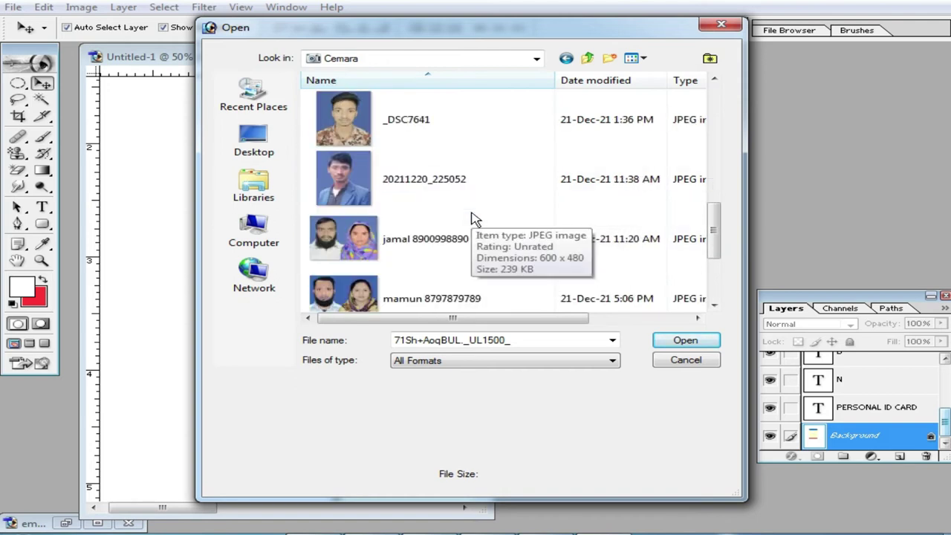
pyautogui.scroll(-2, 475, 219)
pyautogui.scroll(2, 474, 218)
pyautogui.scroll(2, 474, 219)
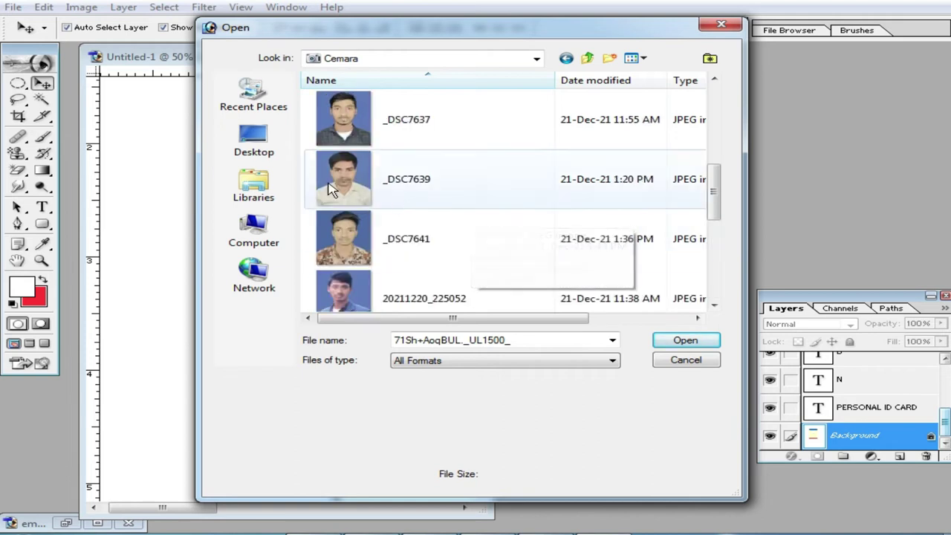
pyautogui.doubleClick(331, 186)
pyautogui.moveTo(270, 70); pyautogui.dragTo(805, 65)
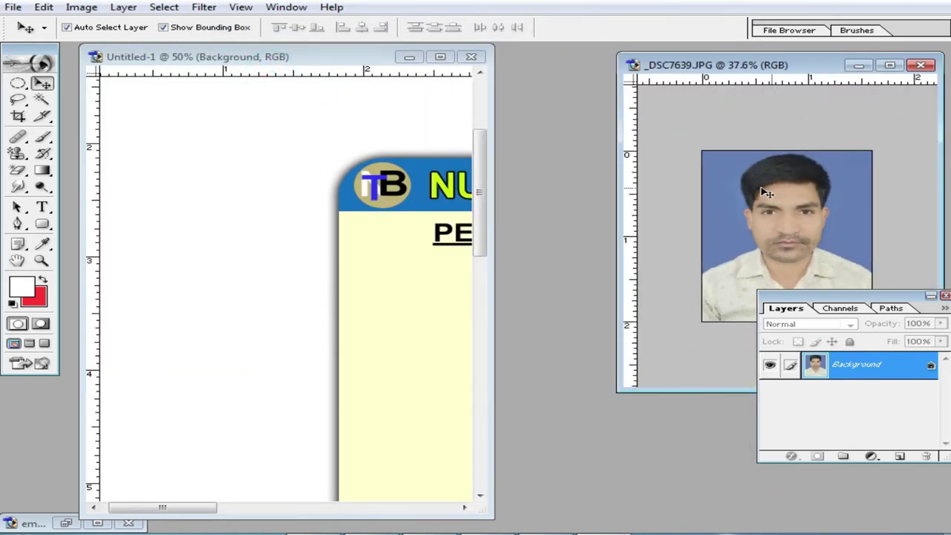
# Step: Copy the portrait photo onto the ID card and position it over the photo frame
pyautogui.keyDown('alt'); pyautogui.click(297, 121); pyautogui.keyUp('alt')
pyautogui.keyDown('alt'); pyautogui.click(298, 121); pyautogui.keyUp('alt')
pyautogui.keyDown('alt'); pyautogui.click(298, 121); pyautogui.keyUp('alt')
pyautogui.moveTo(753, 206); pyautogui.dragTo(283, 229)
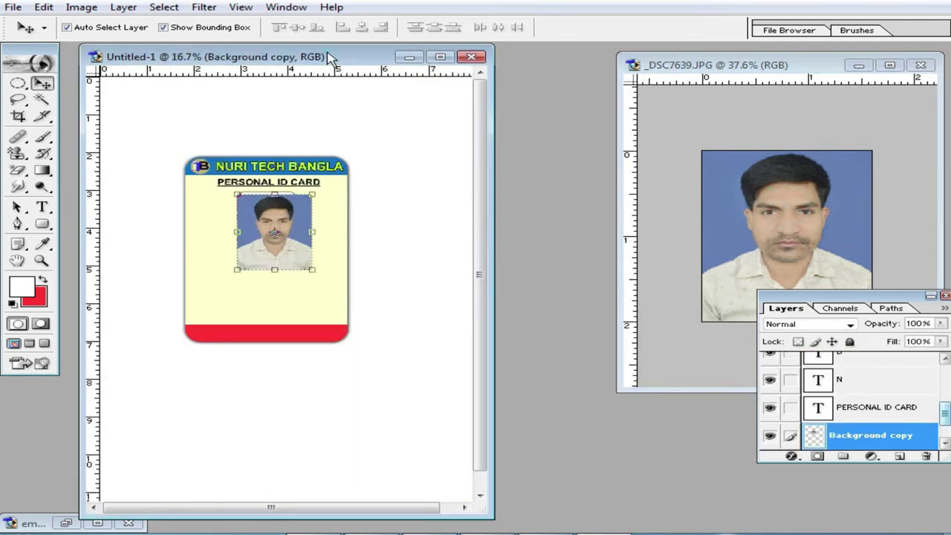
pyautogui.doubleClick(331, 57)
pyautogui.keyDown('ctrl'); pyautogui.click(495, 283); pyautogui.keyUp('ctrl')
pyautogui.keyDown('ctrl'); pyautogui.click(503, 260); pyautogui.keyUp('ctrl')
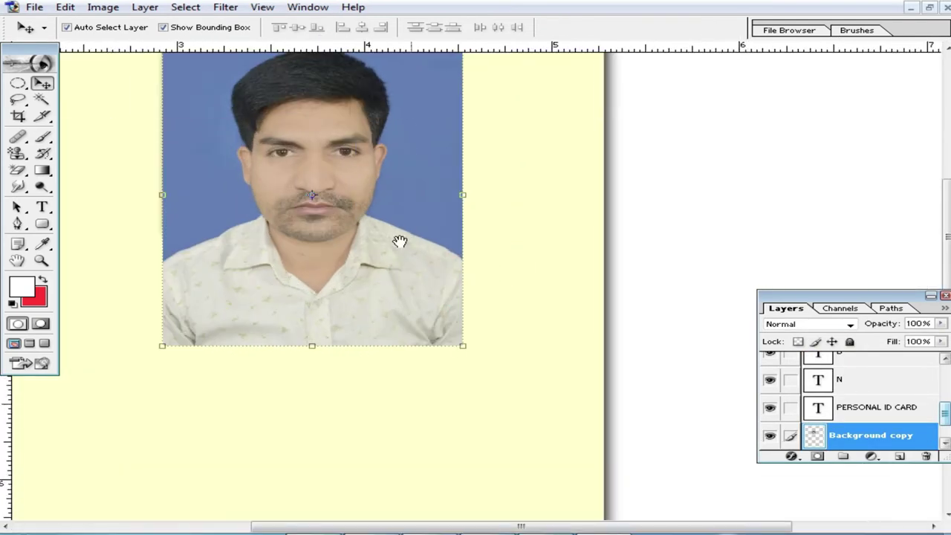
pyautogui.moveTo(400, 241); pyautogui.dragTo(578, 368)
pyautogui.moveTo(342, 231)
pyautogui.mouseDown()
pyautogui.moveTo(498, 262)
pyautogui.moveTo(492, 256)
pyautogui.mouseUp()
# Step: Free-transform the photo, shrinking then enlarging it to fit the white frame
pyautogui.hotkey('ctrl', 't')
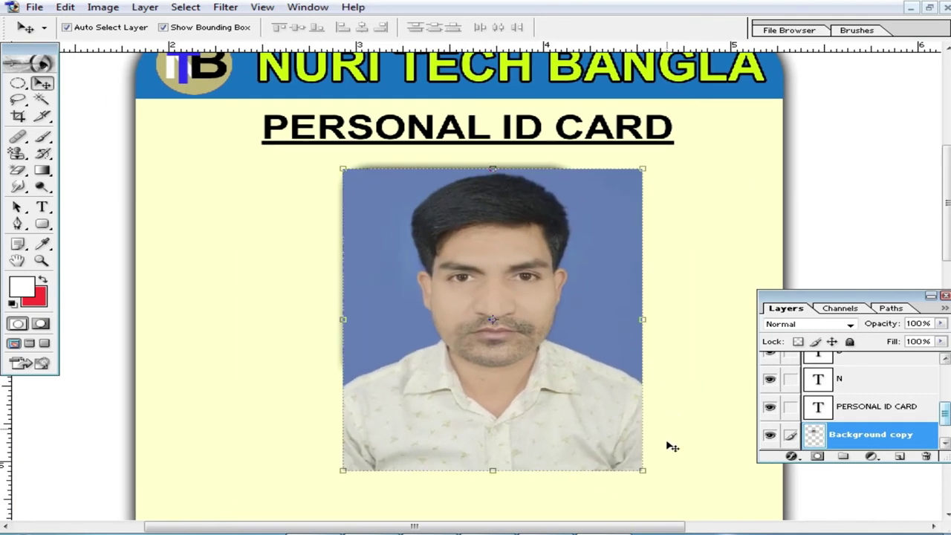
pyautogui.moveTo(645, 469)
pyautogui.mouseDown()
pyautogui.moveTo(531, 355)
pyautogui.moveTo(533, 346)
pyautogui.moveTo(521, 346)
pyautogui.mouseUp()
pyautogui.doubleClick(503, 334)
pyautogui.hotkey('ctrl', 't')
pyautogui.moveTo(548, 181); pyautogui.dragTo(556, 174)
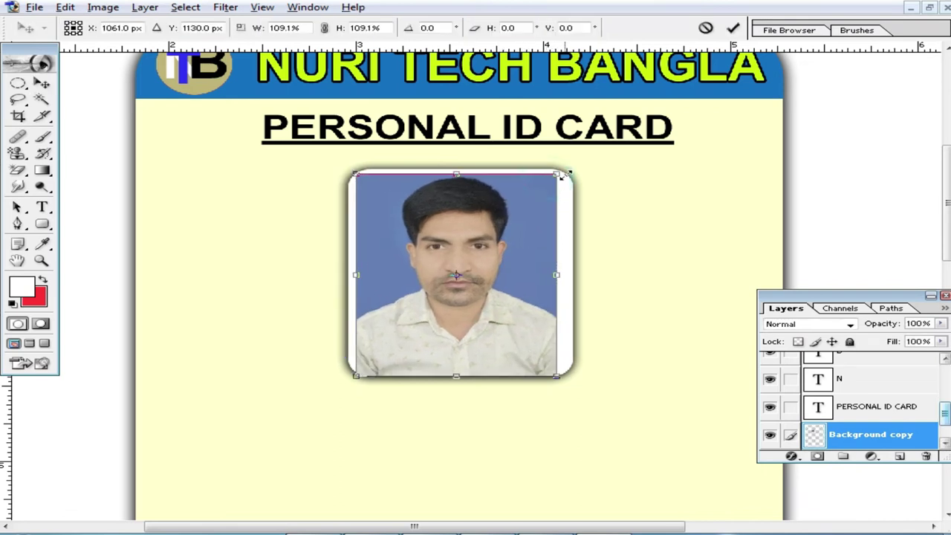
pyautogui.click(513, 265)
pyautogui.doubleClick(512, 260)
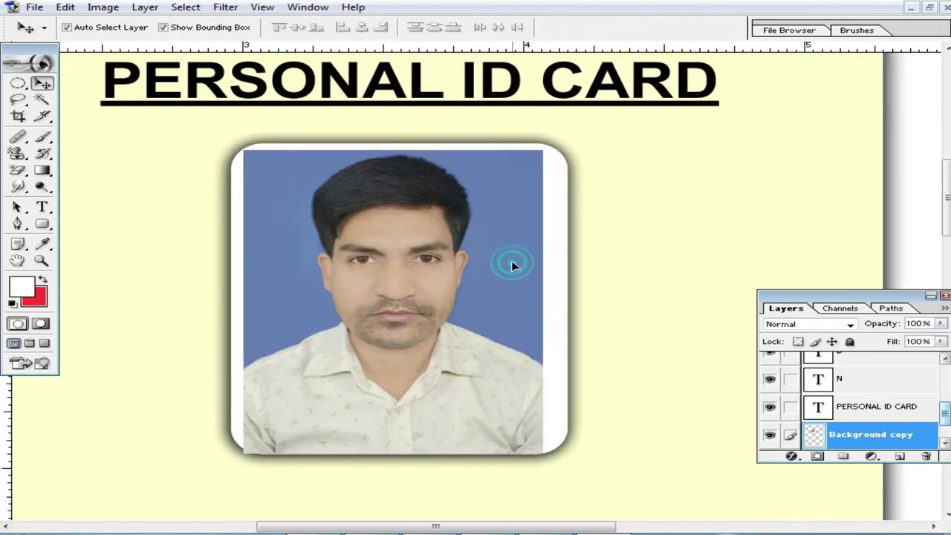
# Step: Enlarge the photo slightly more so it fully covers the rounded frame
pyautogui.hotkey('ctrl', 't')
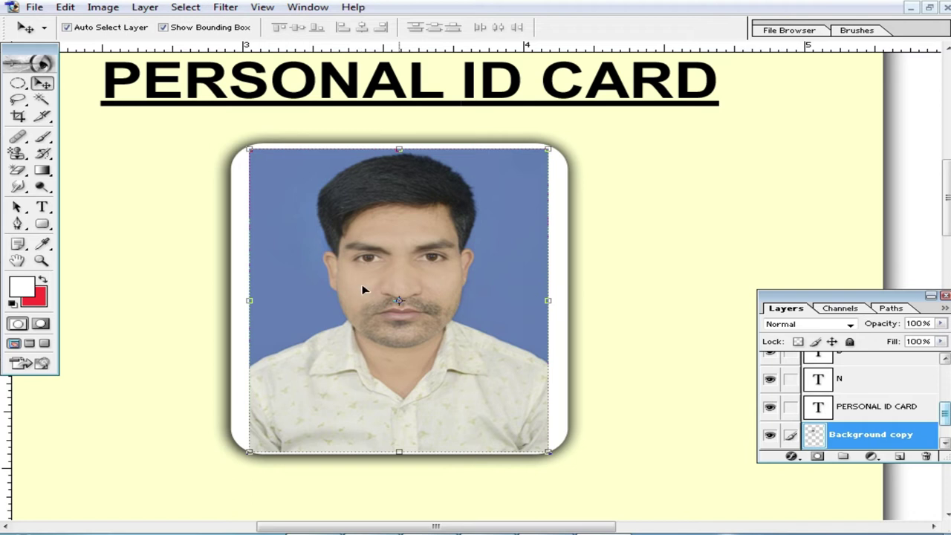
pyautogui.keyDown('alt'); pyautogui.click(531, 248); pyautogui.keyUp('alt')
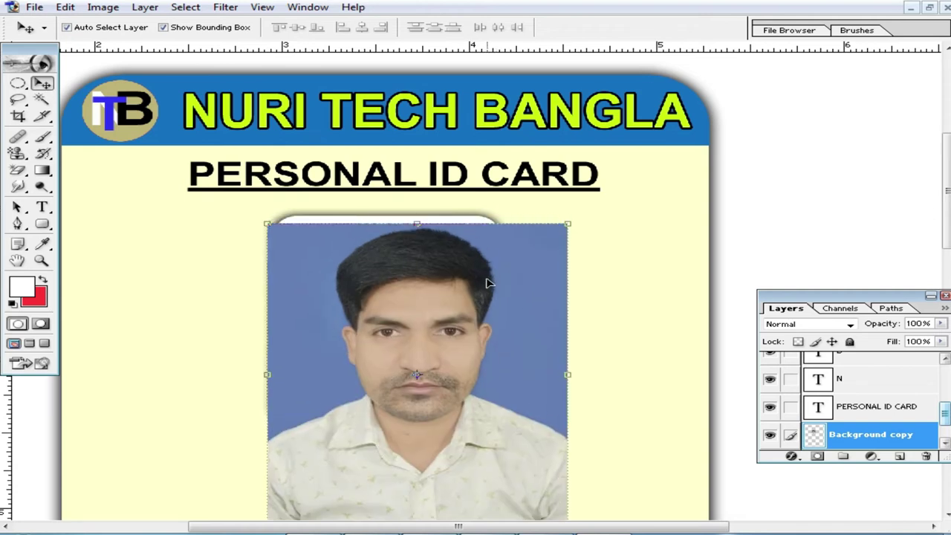
pyautogui.keyDown('alt'); pyautogui.click(431, 292); pyautogui.keyUp('alt')
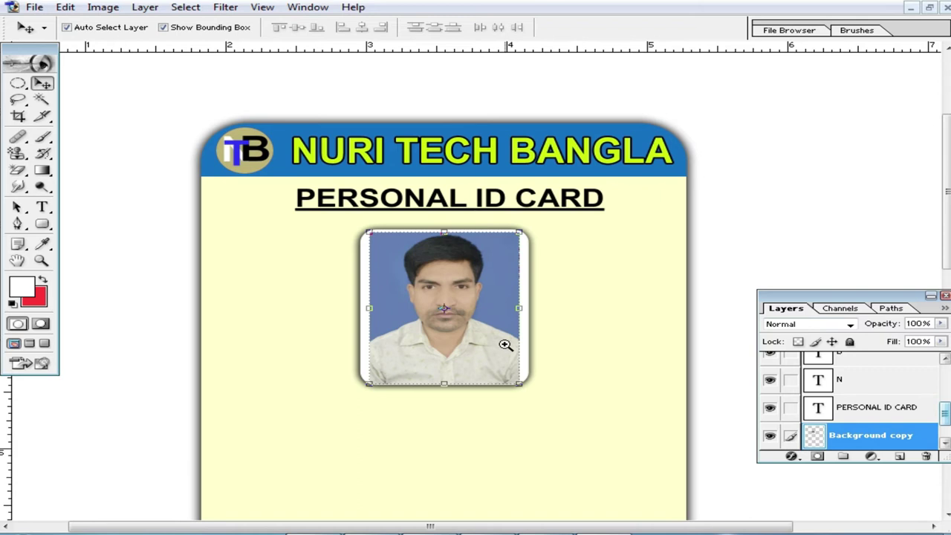
pyautogui.keyDown('ctrl'); pyautogui.click(506, 345); pyautogui.keyUp('ctrl')
pyautogui.moveTo(506, 344); pyautogui.dragTo(514, 355)
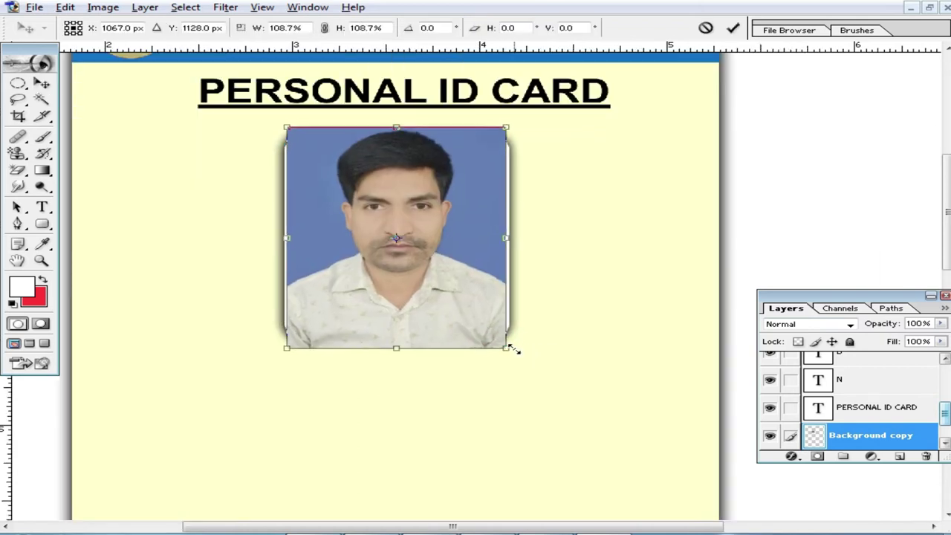
pyautogui.doubleClick(484, 295)
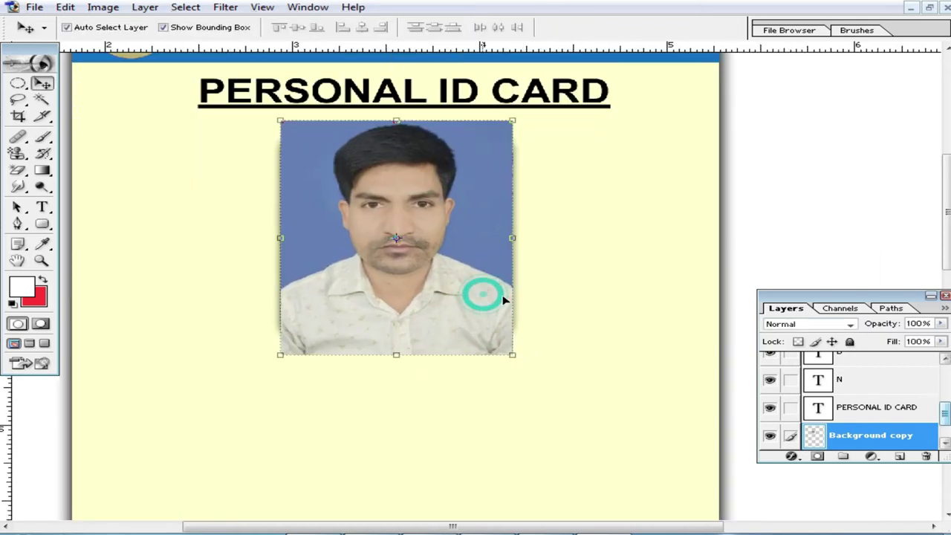
# Step: Hide the photo and Magic Wand-select the white frame on the Background layer
pyautogui.click(770, 437)
pyautogui.click(622, 302)
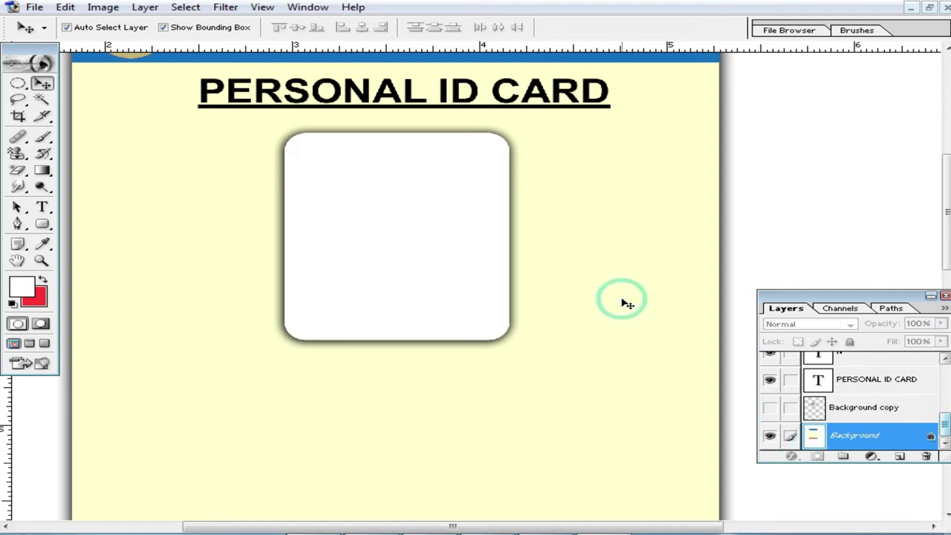
pyautogui.click(41, 99)
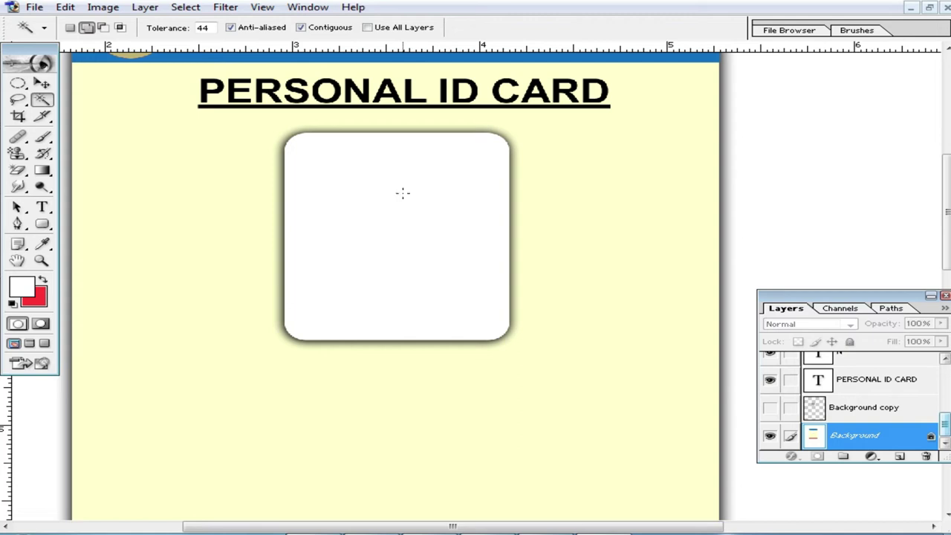
pyautogui.click(386, 244)
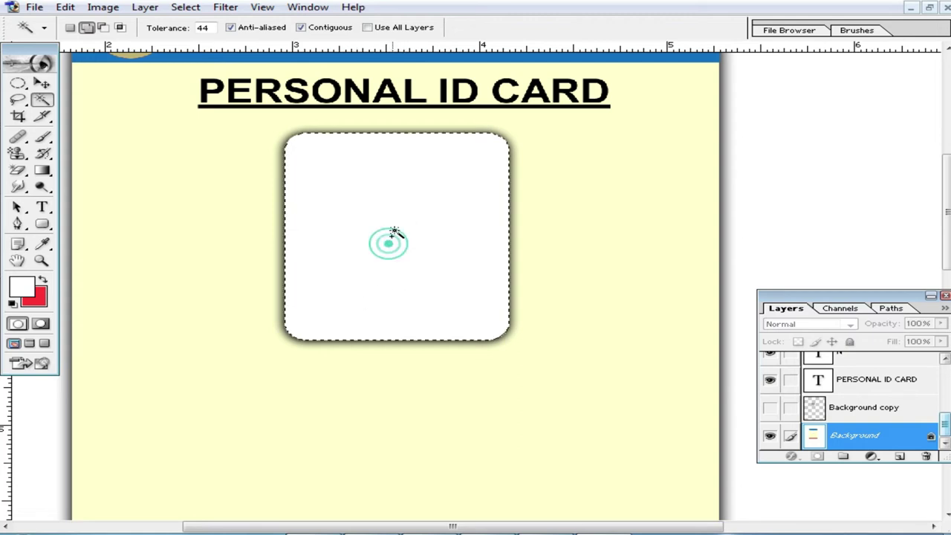
pyautogui.click(770, 409)
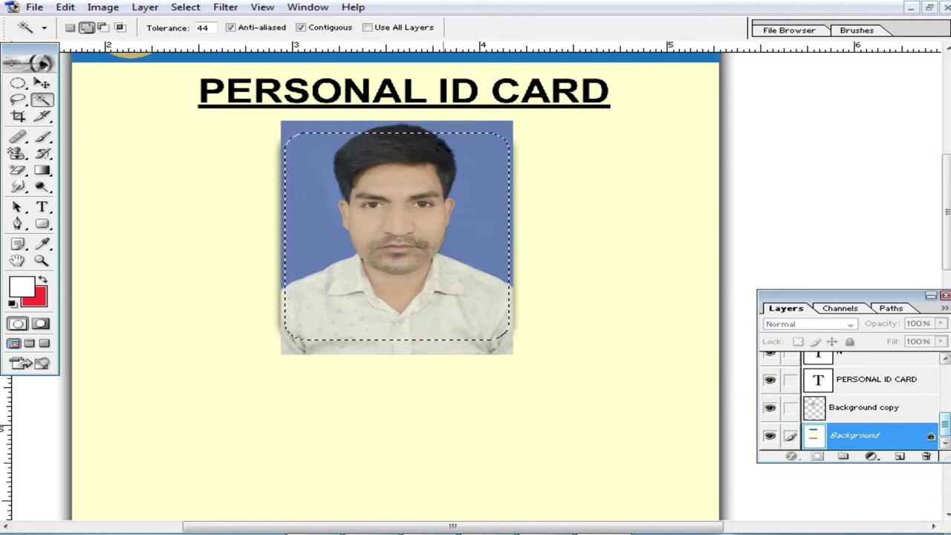
pyautogui.click(18, 83)
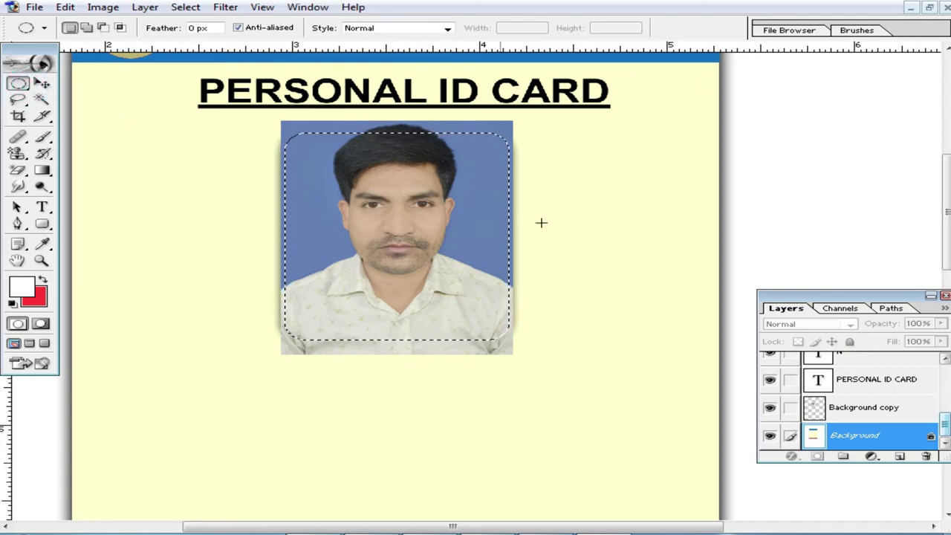
# Step: Shrink the photo to about 90% and stretch it wider across the frame
pyautogui.click(650, 319)
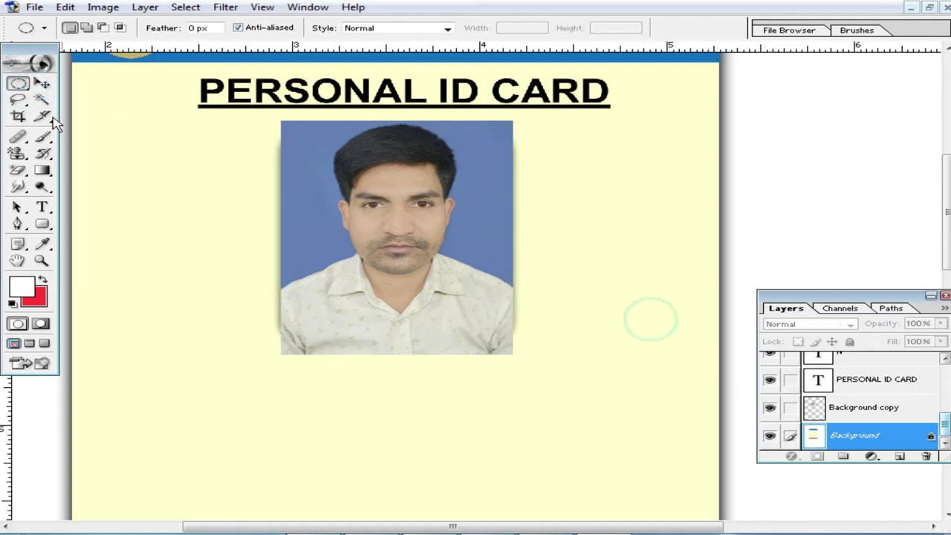
pyautogui.click(42, 83)
pyautogui.click(422, 151)
pyautogui.moveTo(512, 119); pyautogui.dragTo(531, 149)
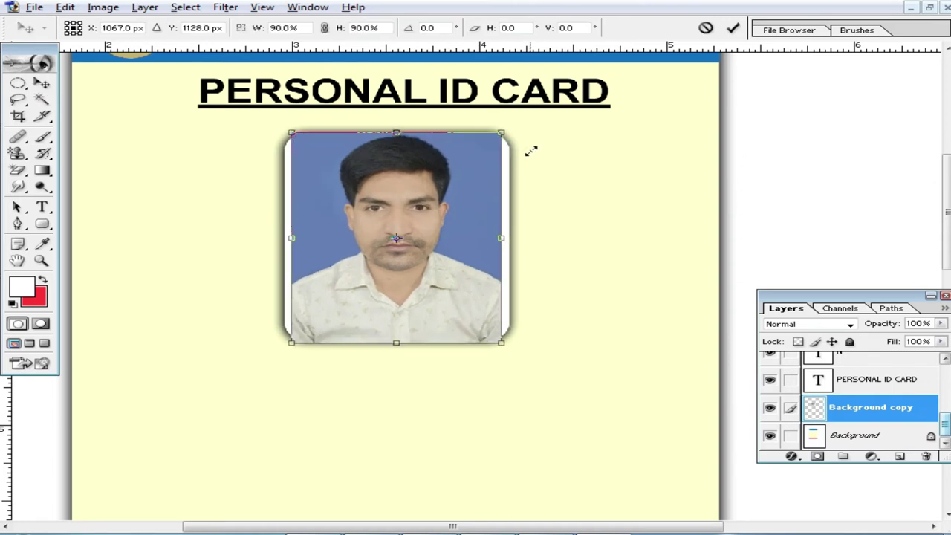
pyautogui.press('Return')
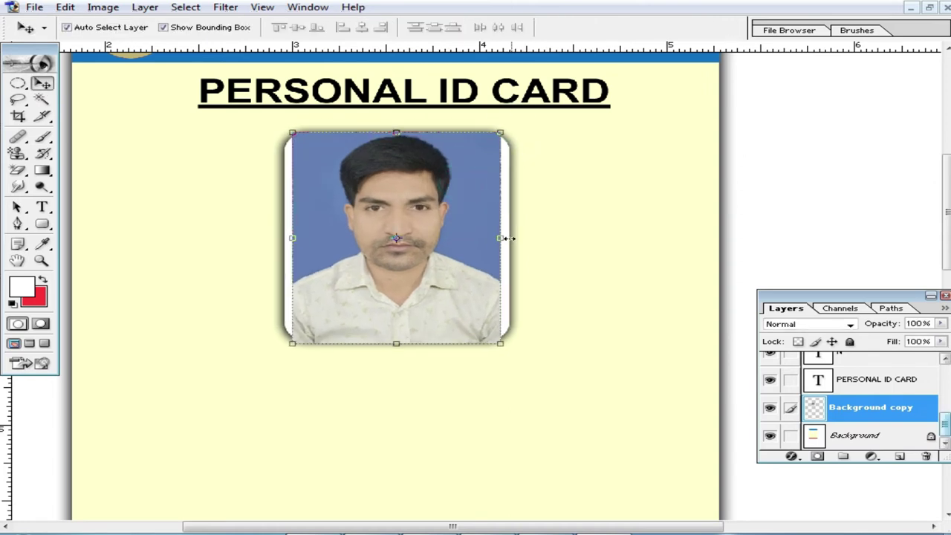
pyautogui.moveTo(509, 237); pyautogui.dragTo(519, 239)
pyautogui.press('Return')
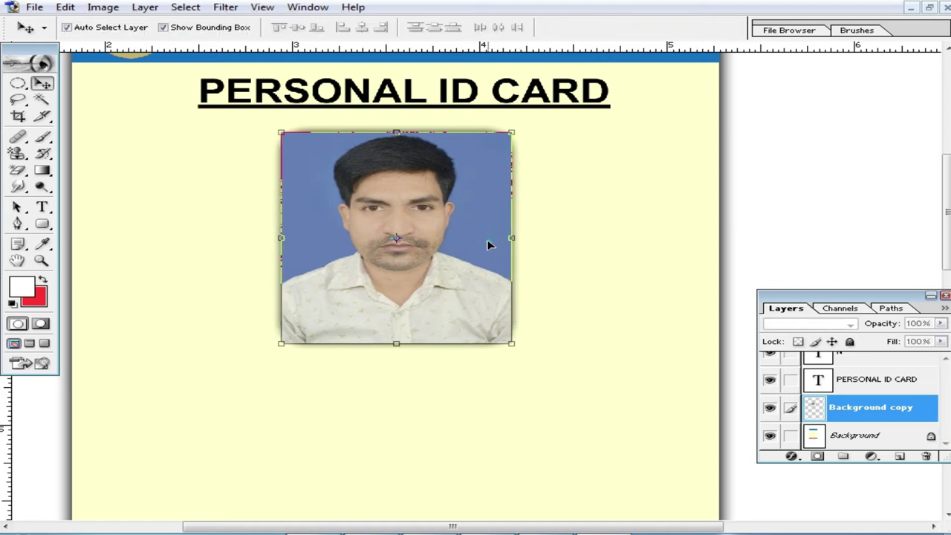
# Step: Reselect the white rounded frame on the Background layer and show the photo again
pyautogui.click(771, 409)
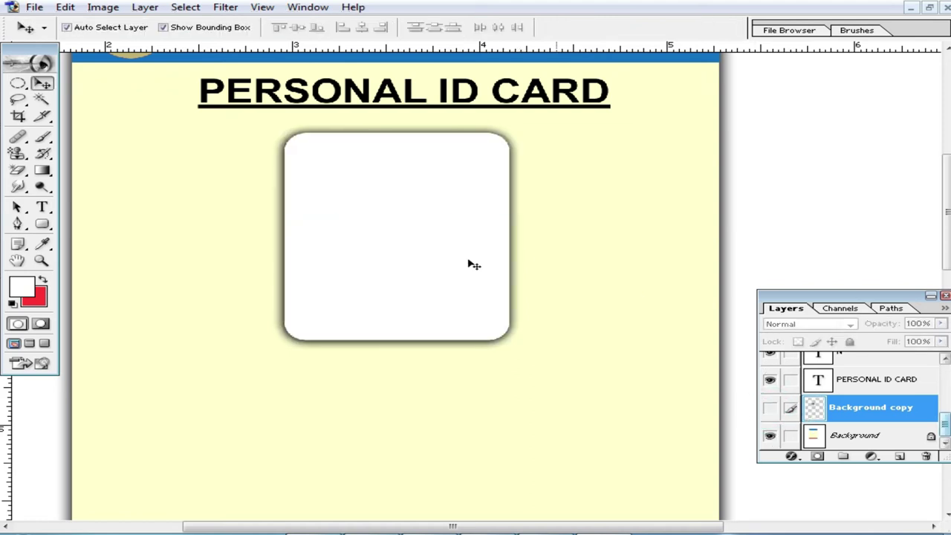
pyautogui.click(41, 99)
pyautogui.click(452, 218)
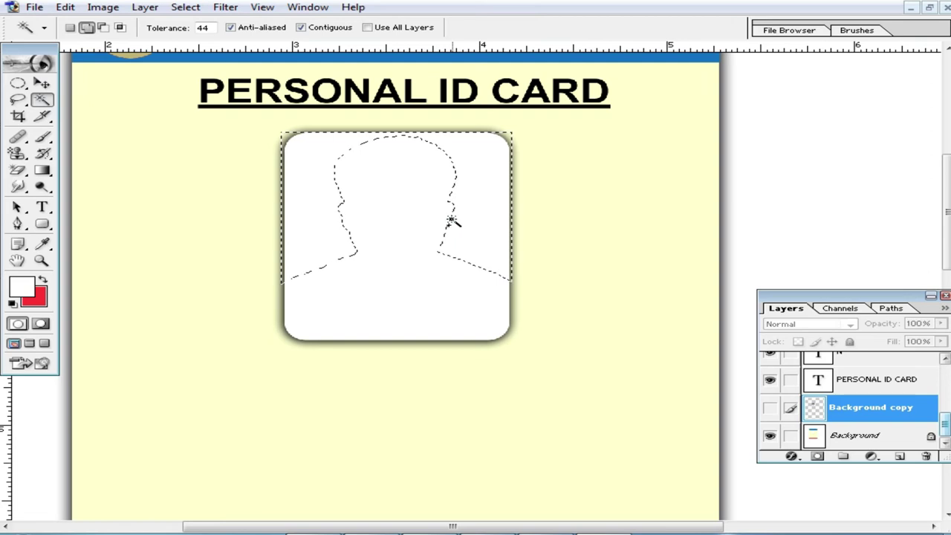
pyautogui.click(18, 83)
pyautogui.click(198, 142)
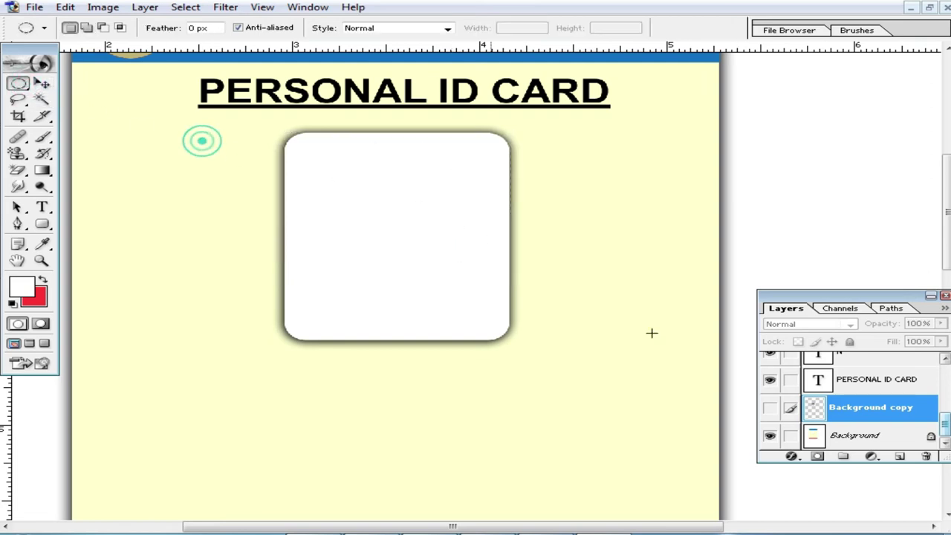
pyautogui.click(862, 436)
pyautogui.click(415, 206)
pyautogui.click(41, 99)
pyautogui.click(483, 221)
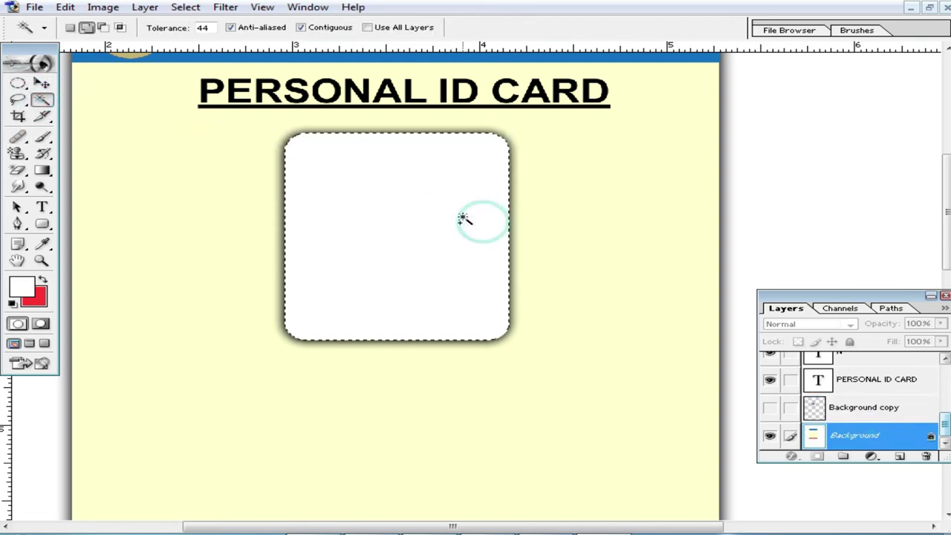
pyautogui.click(770, 407)
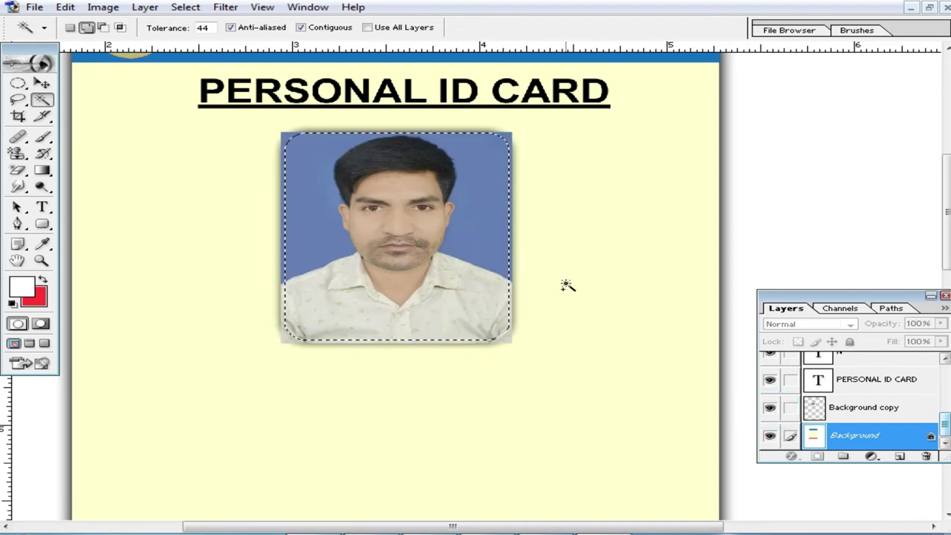
# Step: Add a layer mask clipping the photo to the rounded frame, then check it zoomed in
pyautogui.rightClick(833, 410)
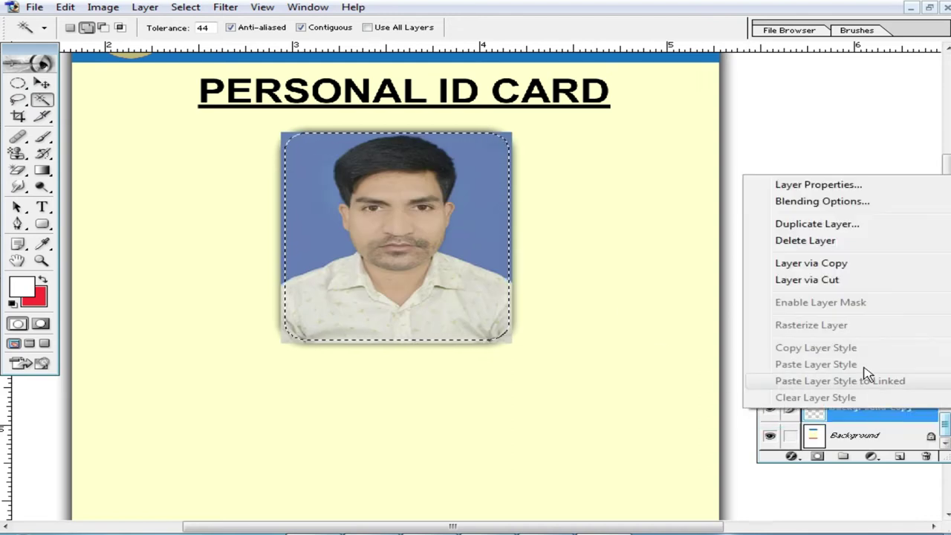
pyautogui.click(833, 490)
pyautogui.click(817, 456)
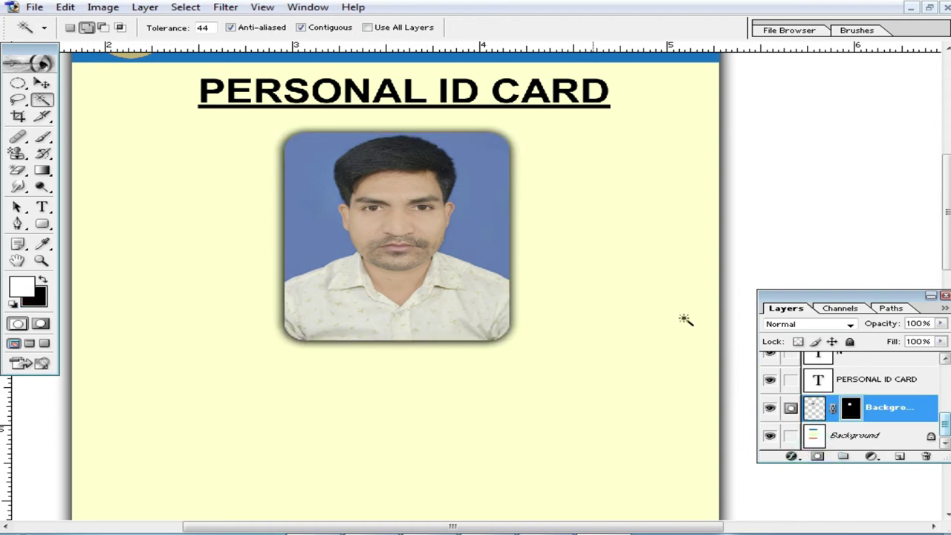
pyautogui.hotkey('ctrl', 'z')
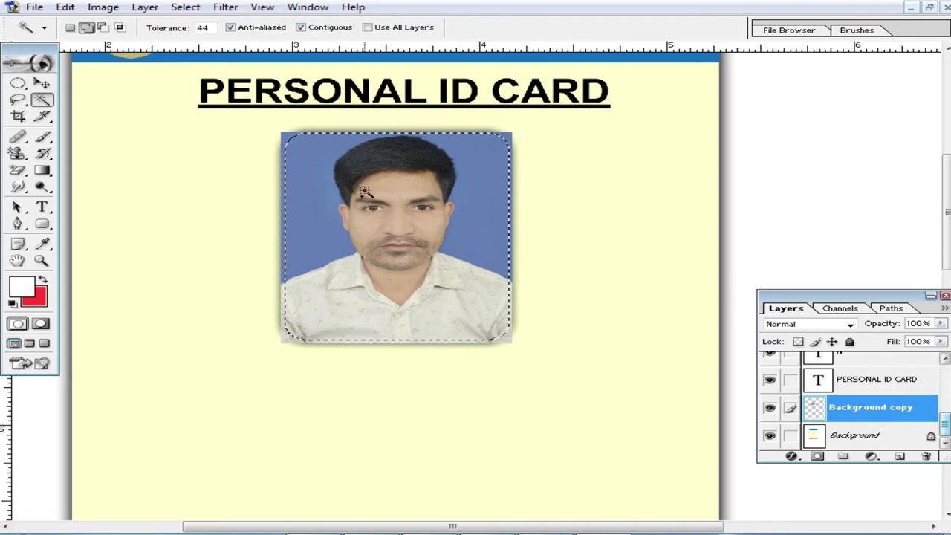
pyautogui.click(818, 456)
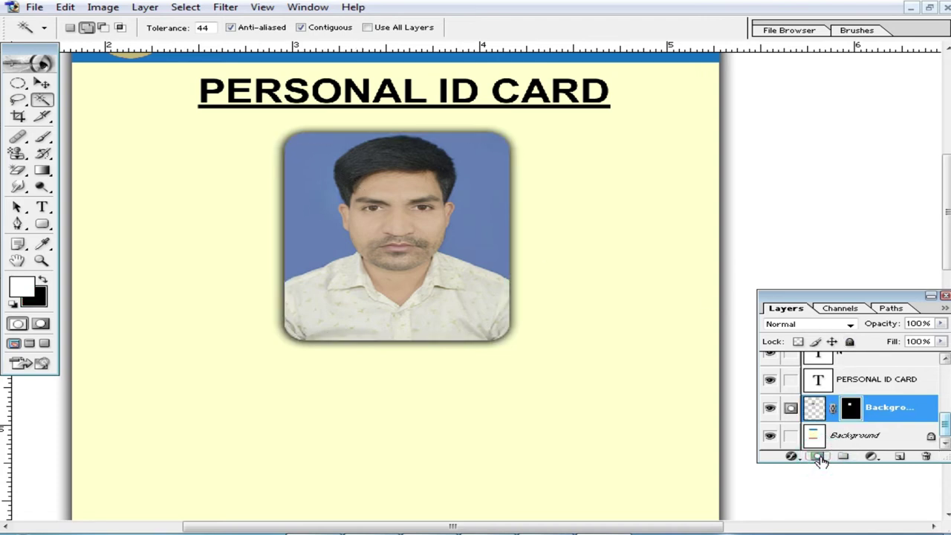
pyautogui.click(18, 83)
pyautogui.click(462, 348)
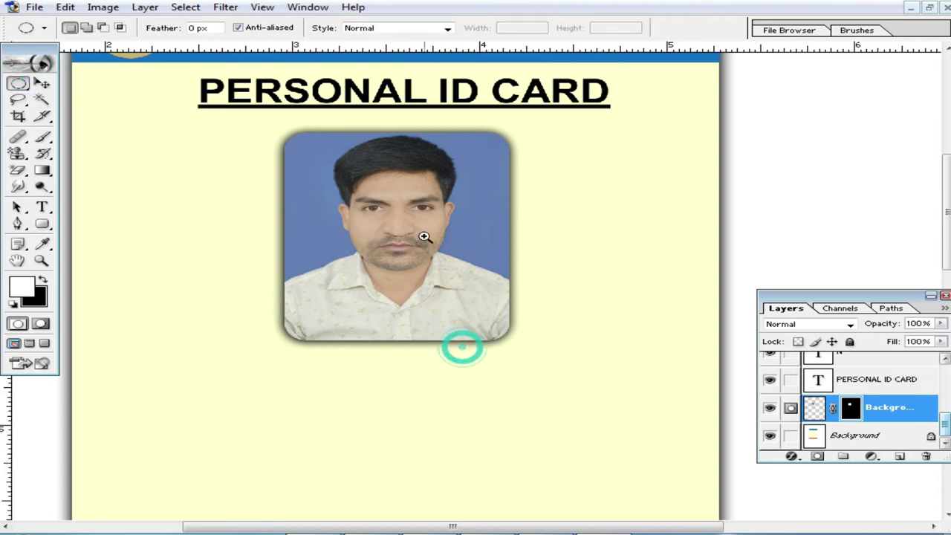
pyautogui.click(421, 236)
pyautogui.click(510, 346)
pyautogui.click(501, 321)
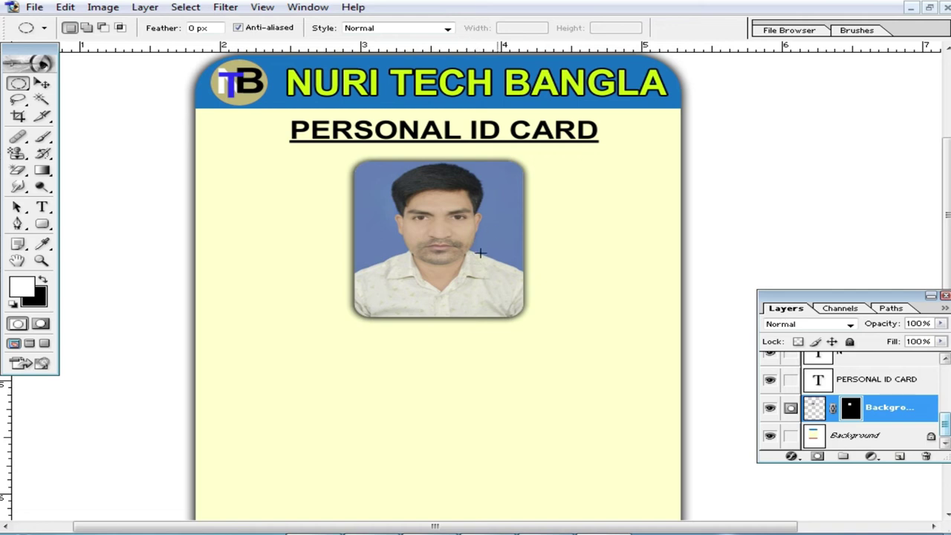
# Step: Undo the mask and stretch the photo slightly taller
pyautogui.hotkey('ctrl', 'z')
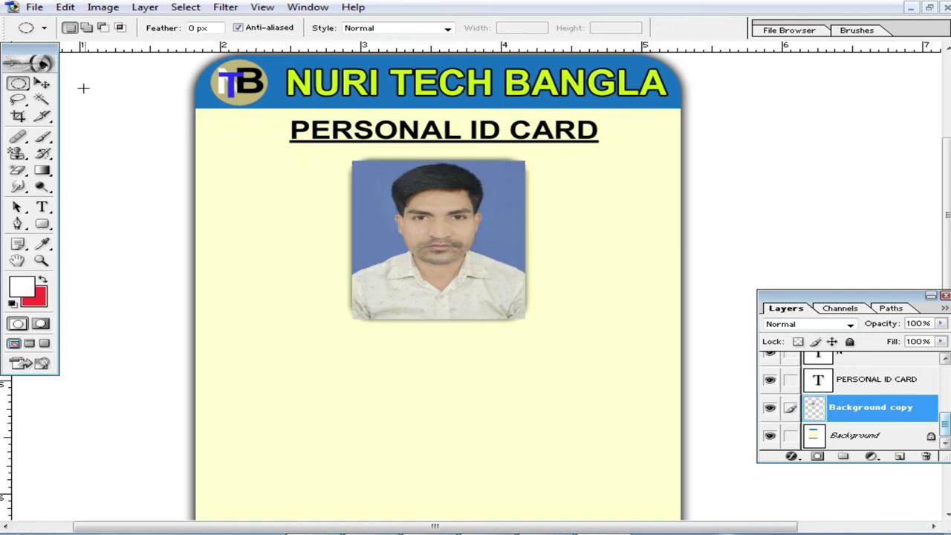
pyautogui.press('v')
pyautogui.moveTo(437, 320); pyautogui.dragTo(439, 333)
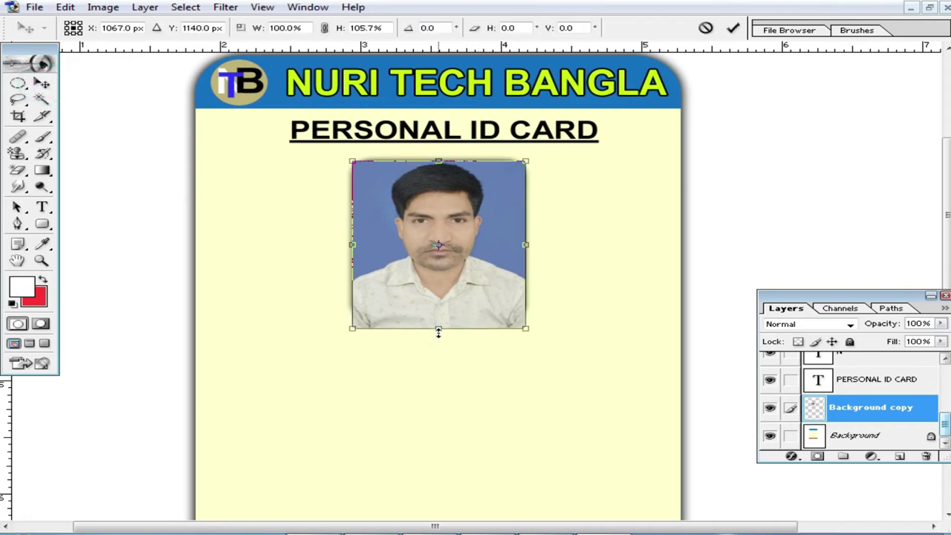
pyautogui.doubleClick(451, 316)
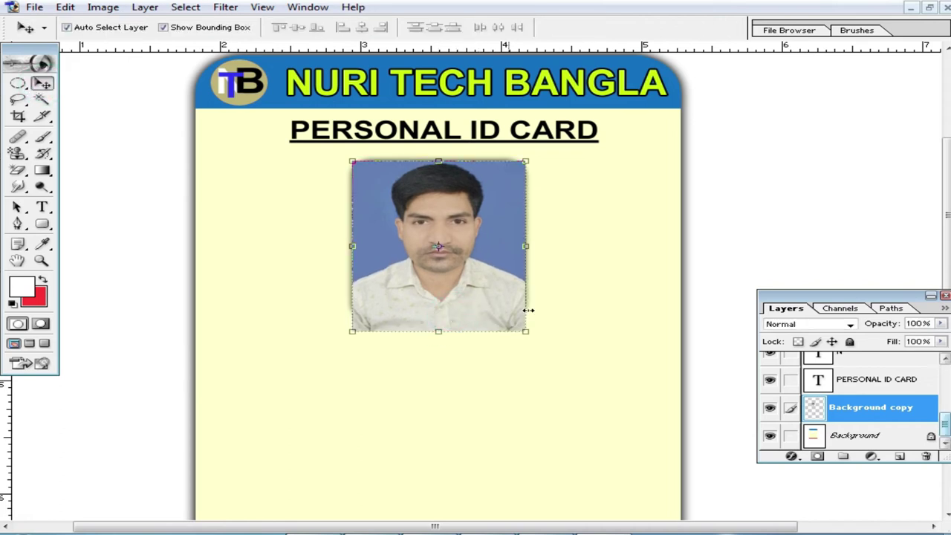
# Step: Reselect the white frame with Magic Wand and mask the photo to it again
pyautogui.click(769, 409)
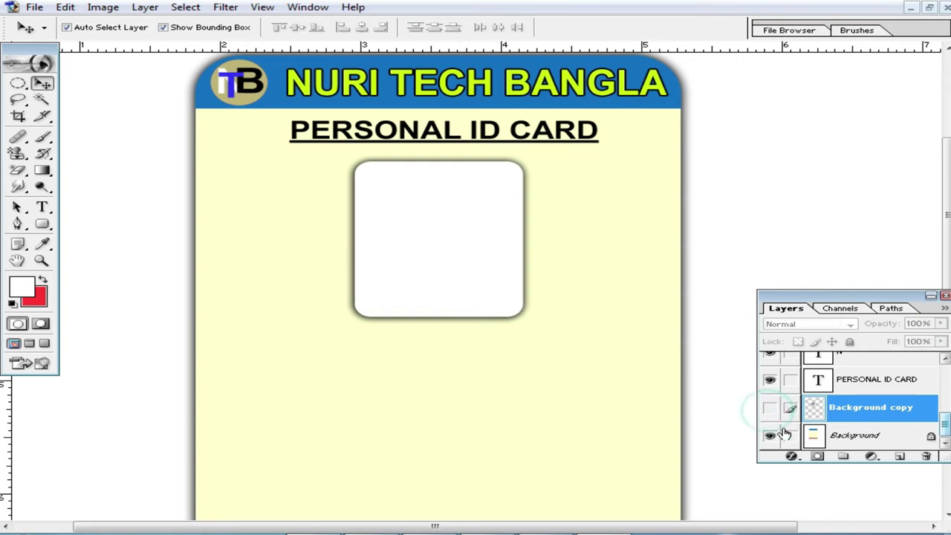
pyautogui.click(884, 437)
pyautogui.click(41, 99)
pyautogui.click(458, 220)
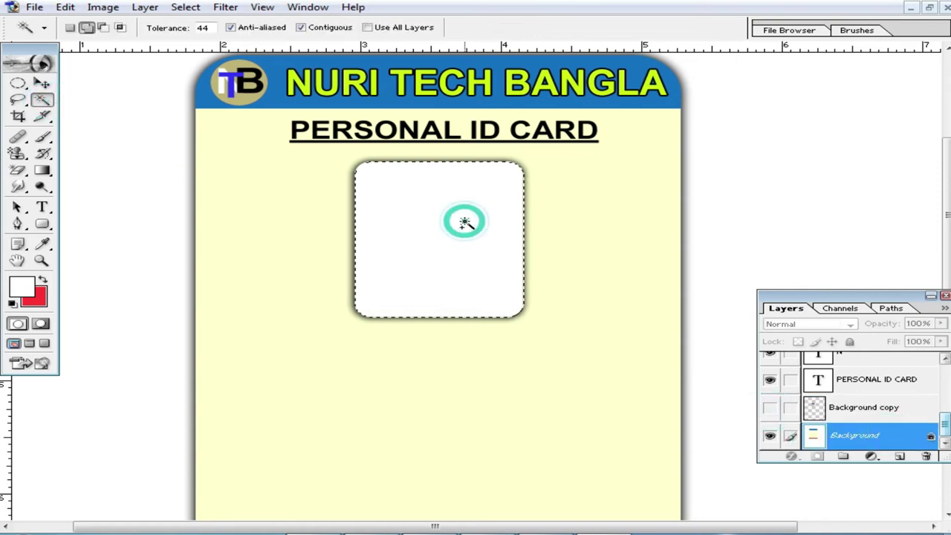
pyautogui.click(770, 408)
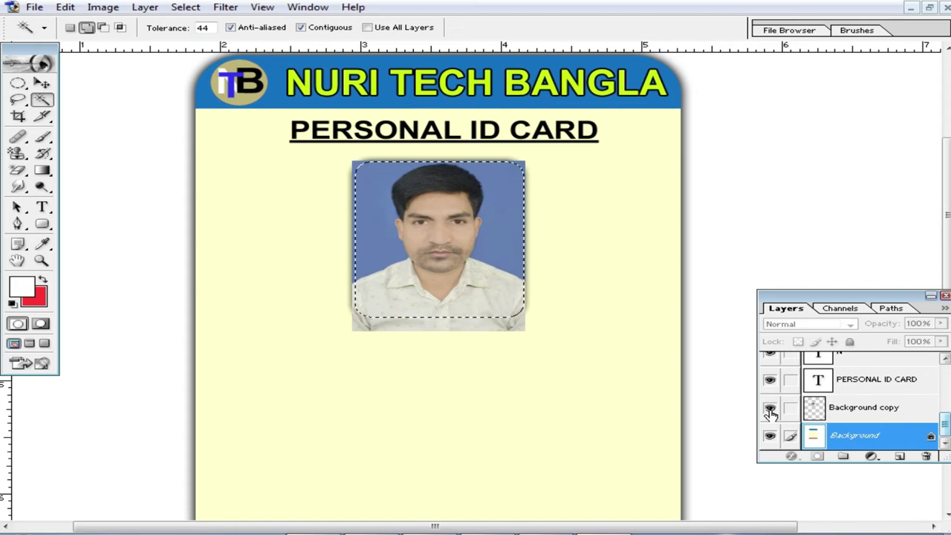
pyautogui.click(864, 411)
pyautogui.click(818, 457)
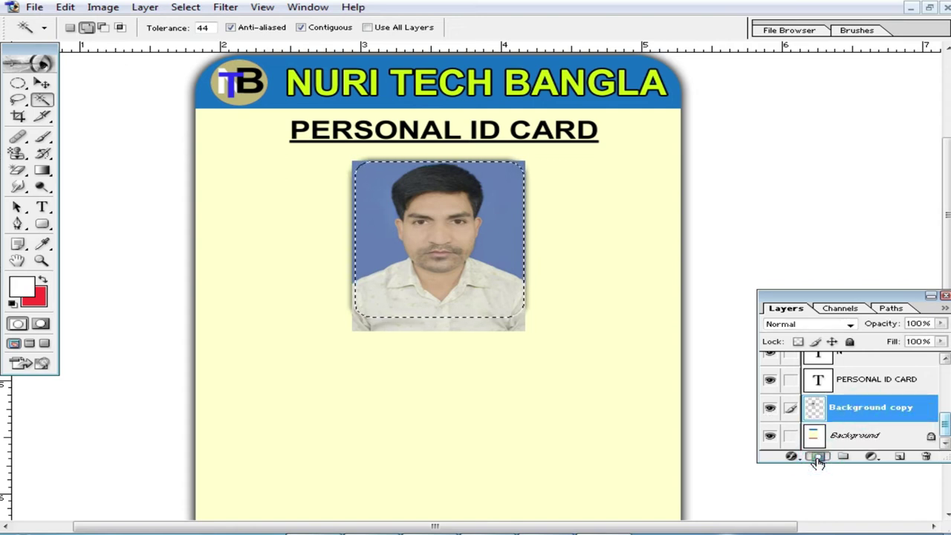
# Step: Zoom in, then out to view the whole card down to the red footer band
pyautogui.click(18, 84)
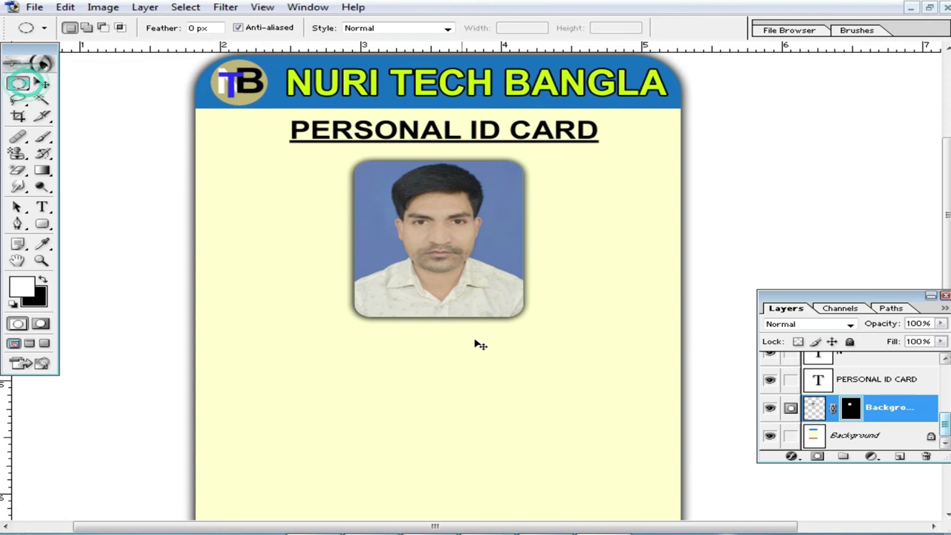
pyautogui.hotkey('ctrl', '+')
pyautogui.scroll(3, 473, 248)
pyautogui.scroll(2, 563, 288)
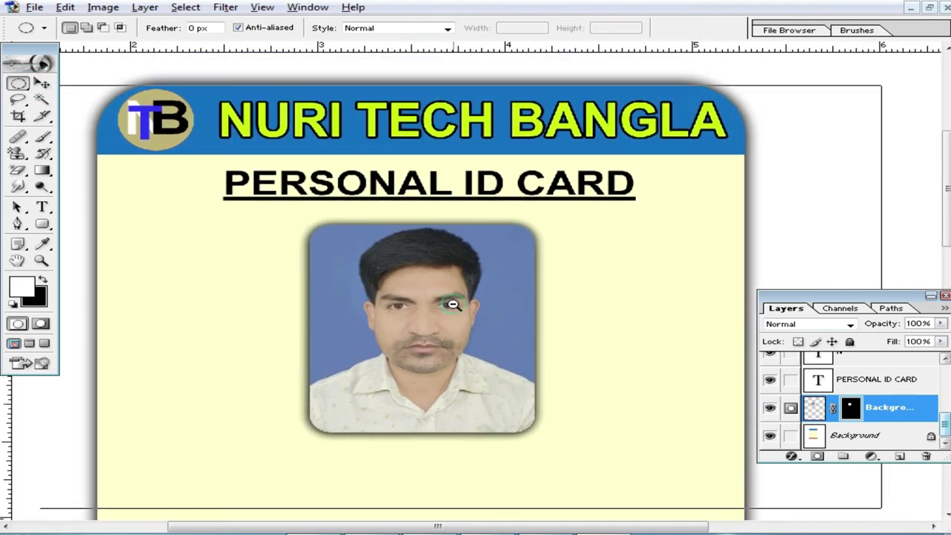
pyautogui.hotkey('ctrl', '-')
pyautogui.scroll(-2, 564, 380)
pyautogui.scroll(-2, 525, 376)
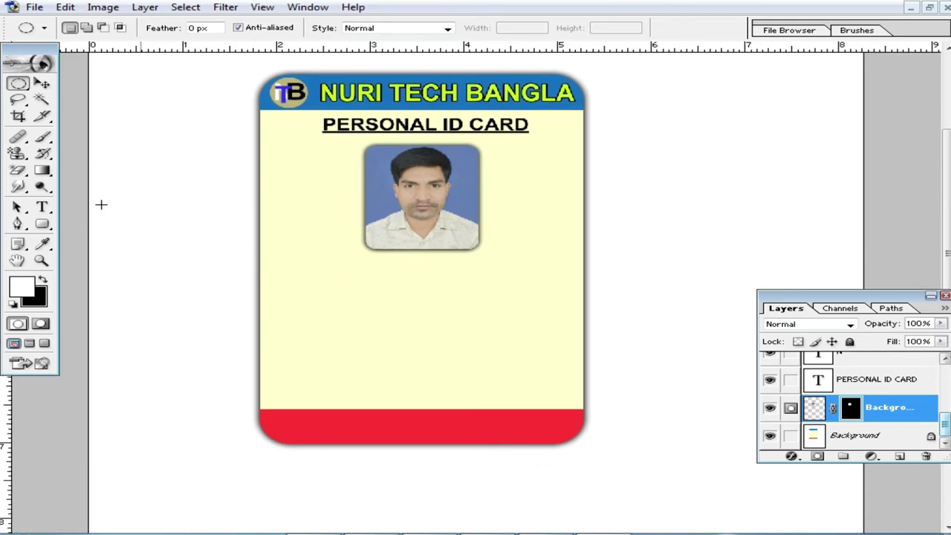
# Step: Start the detail text below the photo and remove the underline from the Name: label
pyautogui.click(42, 208)
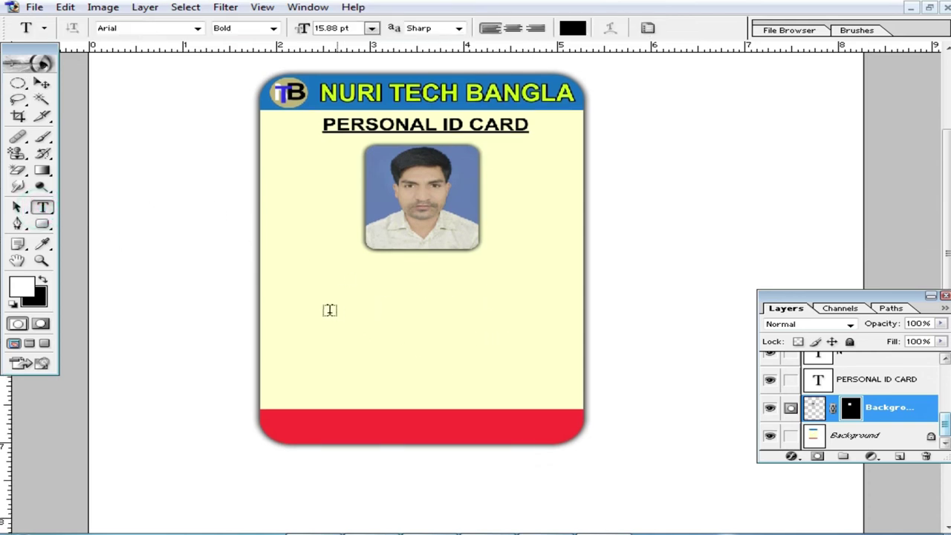
pyautogui.click(284, 299)
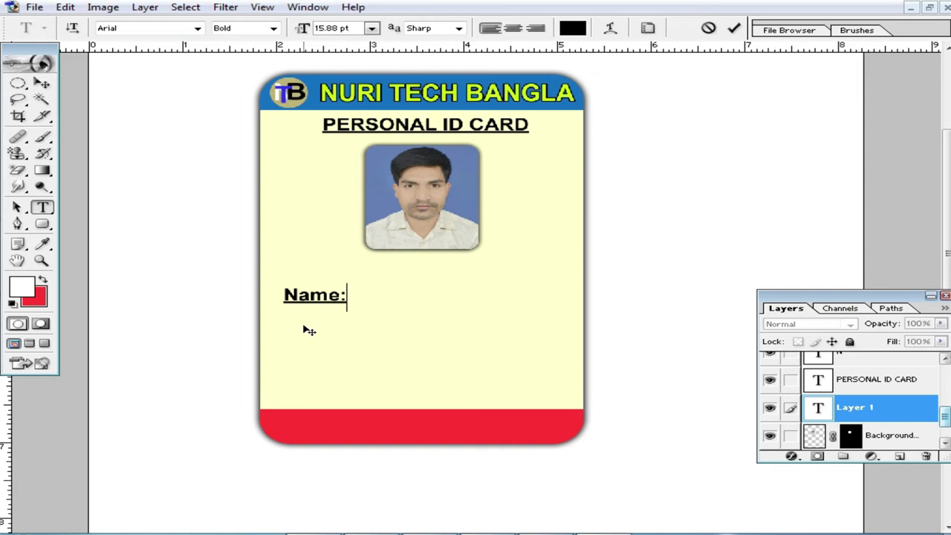
pyautogui.moveTo(347, 295); pyautogui.dragTo(230, 297)
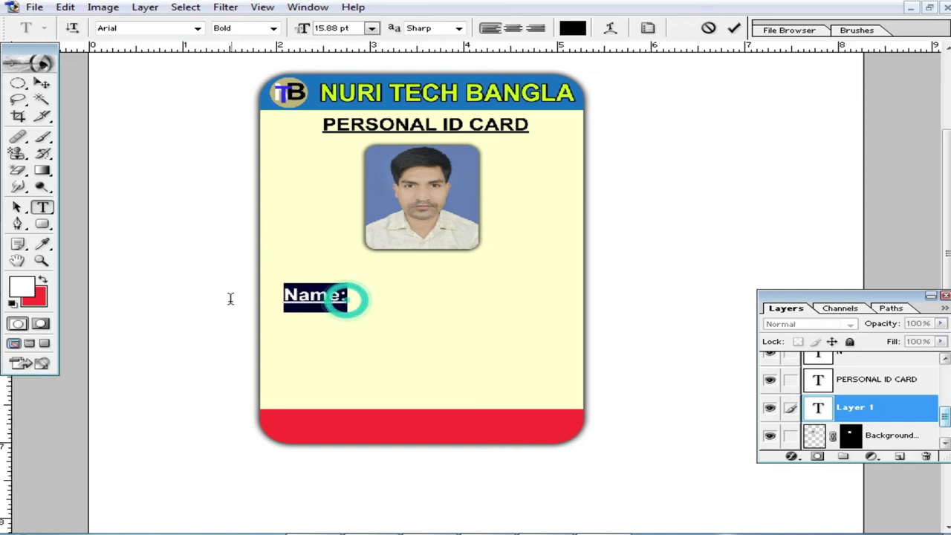
pyautogui.click(648, 28)
pyautogui.click(710, 174)
pyautogui.click(350, 296)
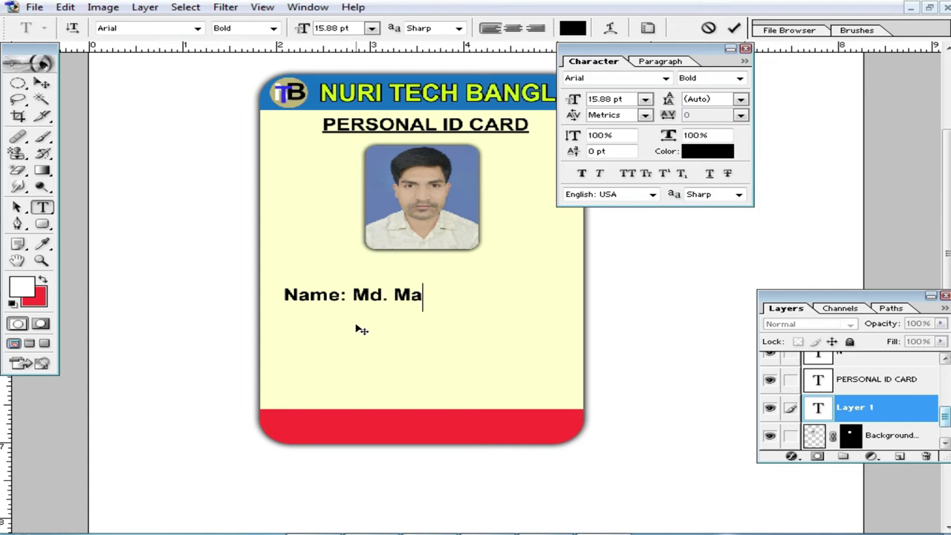
# Step: Type the holder's name, a card number and an empty Designation: line
pyautogui.write('Mia')
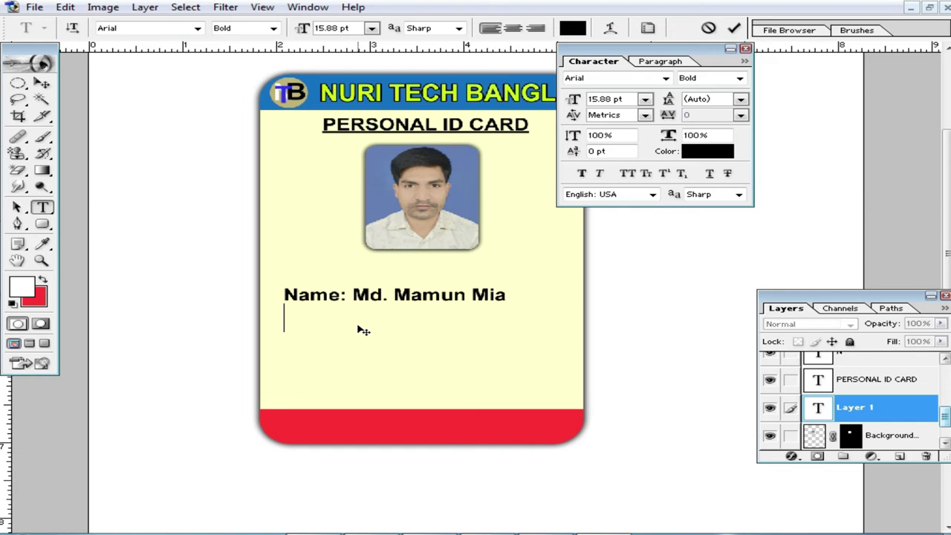
pyautogui.write('rd No: 12547')
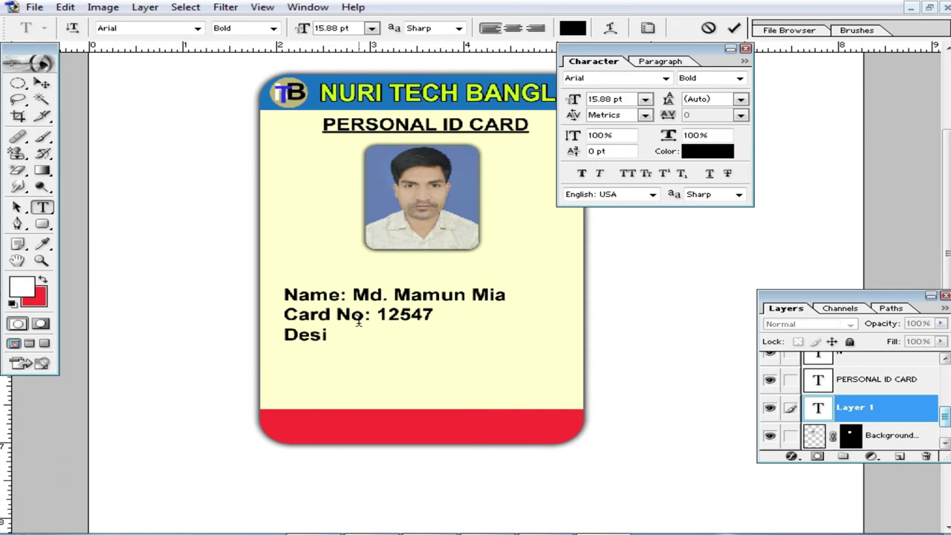
pyautogui.write('gnation:')
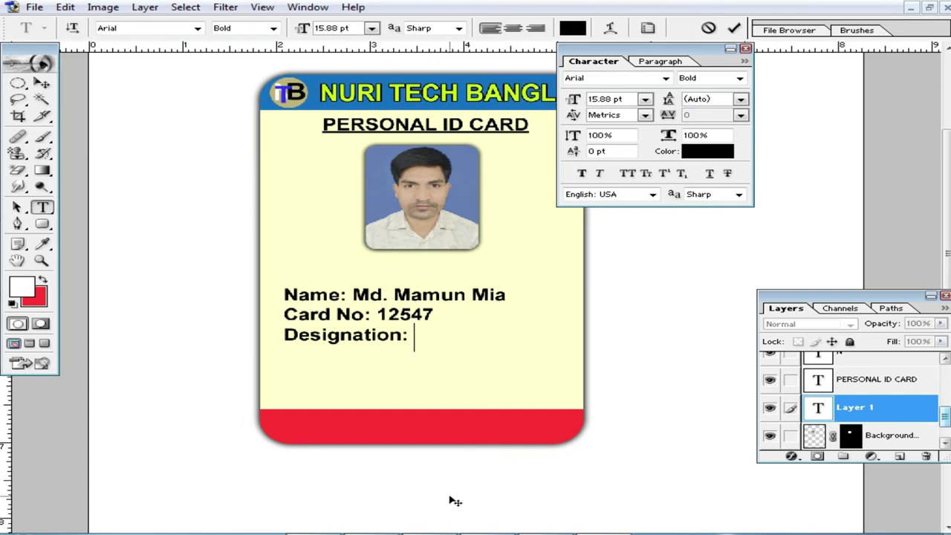
# Step: Complete the Designation line with 'Operator' and add a 'Joining Date: 01.12.21' line below it
pyautogui.write('Operator')
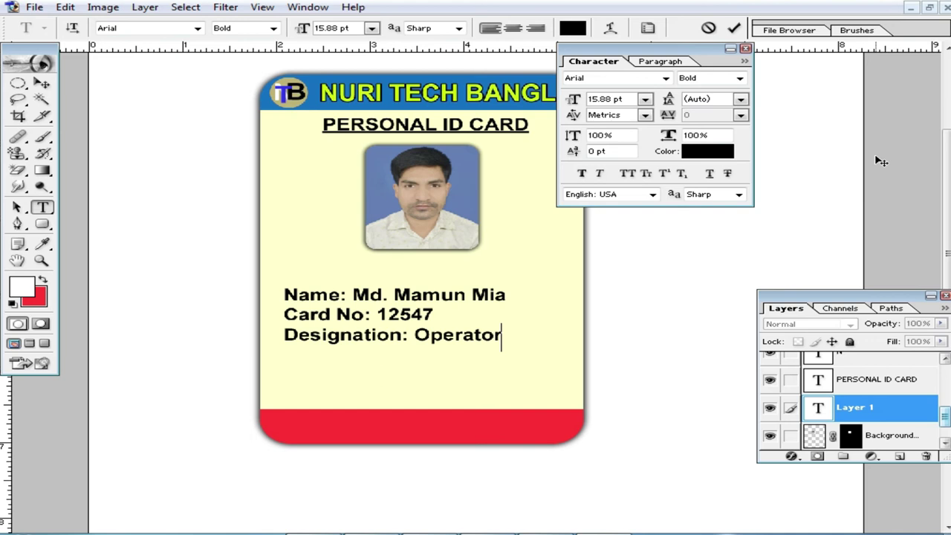
pyautogui.press('Return')
pyautogui.write('Join')
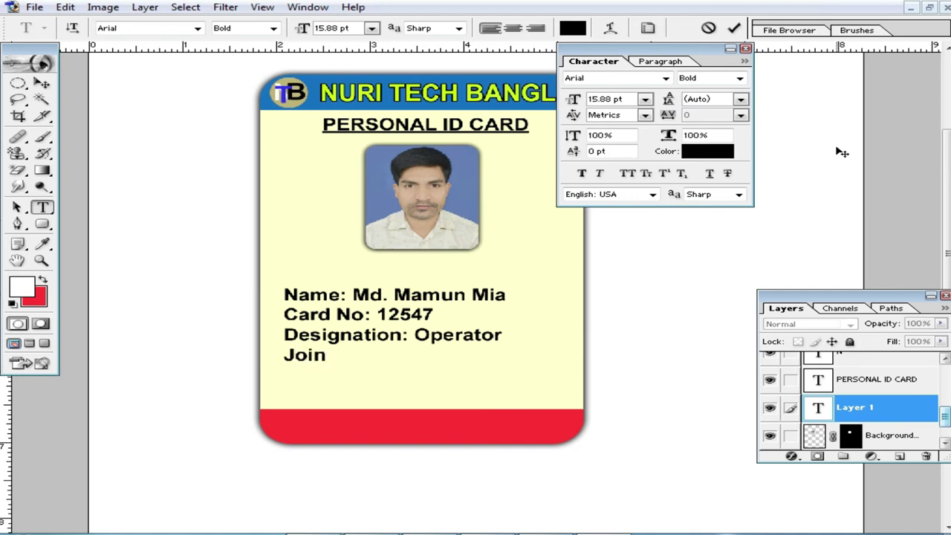
pyautogui.write('ing Date: ')
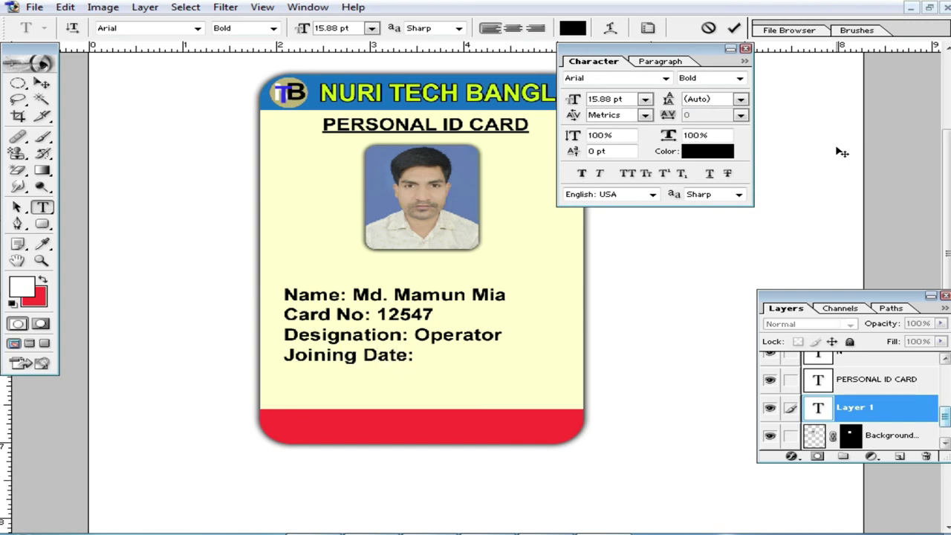
pyautogui.write('01.12.21')
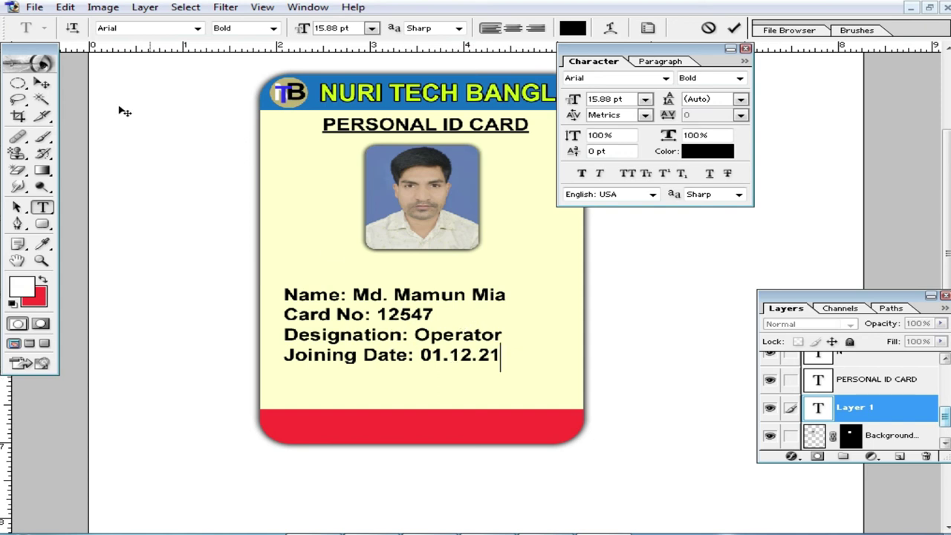
pyautogui.keyDown('ctrl'); pyautogui.click(428, 352); pyautogui.keyUp('ctrl')
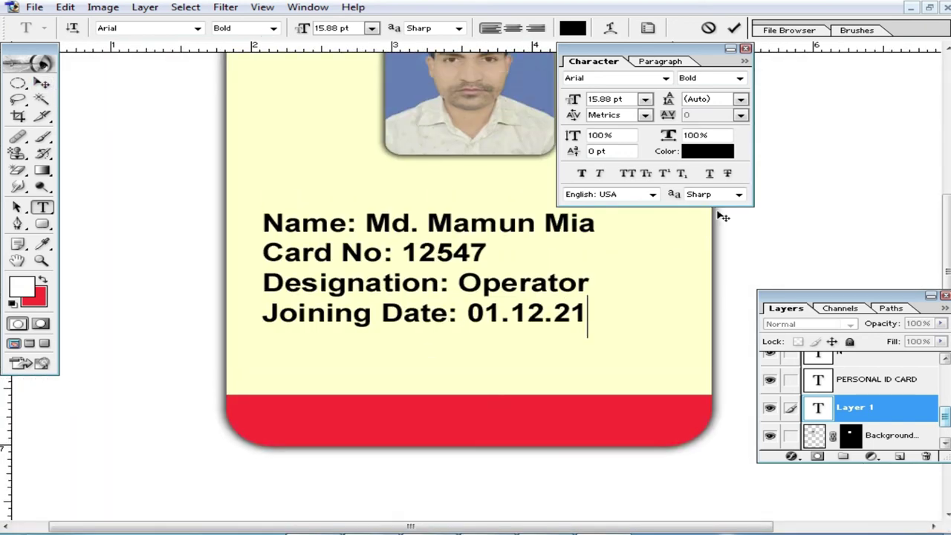
# Step: Line up the colons of the four detail lines by adjusting the spaces before each
pyautogui.scroll(1, 723, 217)
pyautogui.click(746, 48)
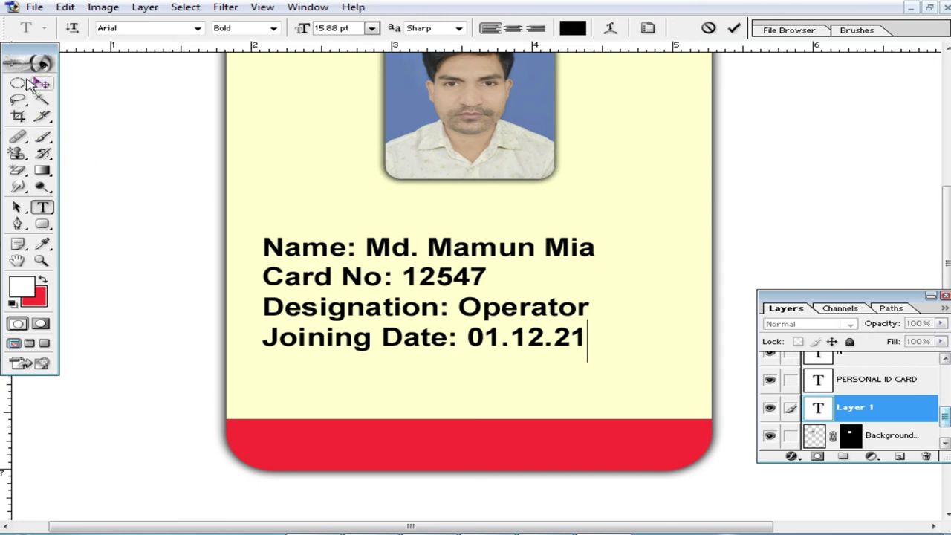
pyautogui.click(347, 247)
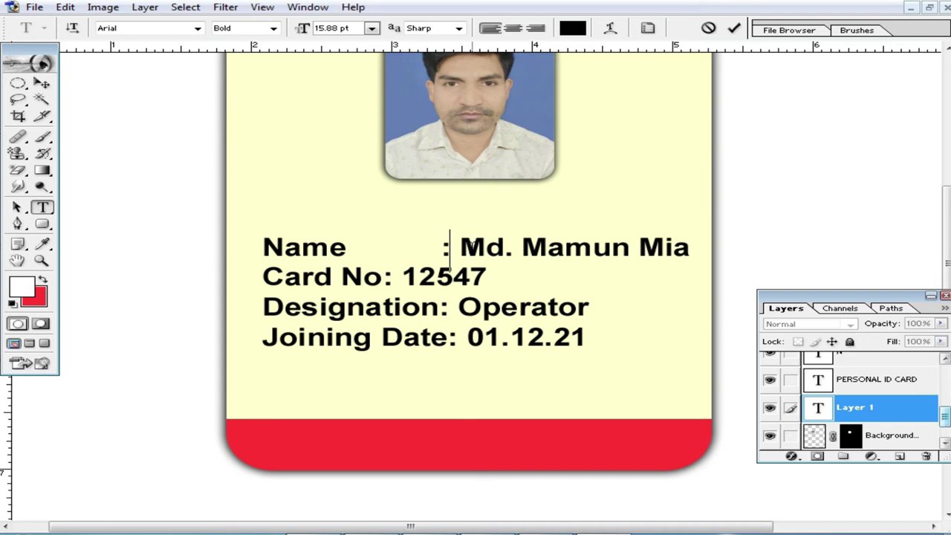
pyautogui.click(445, 307)
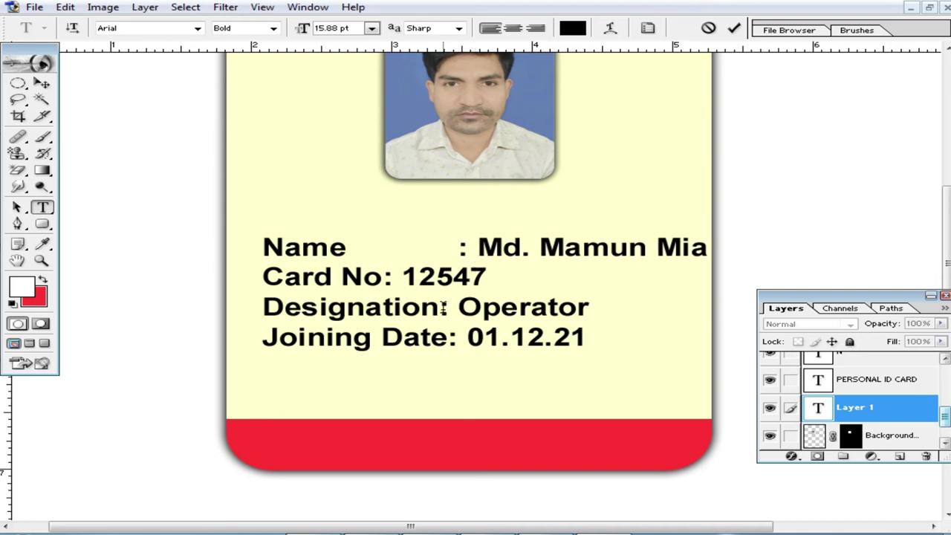
pyautogui.click(458, 248)
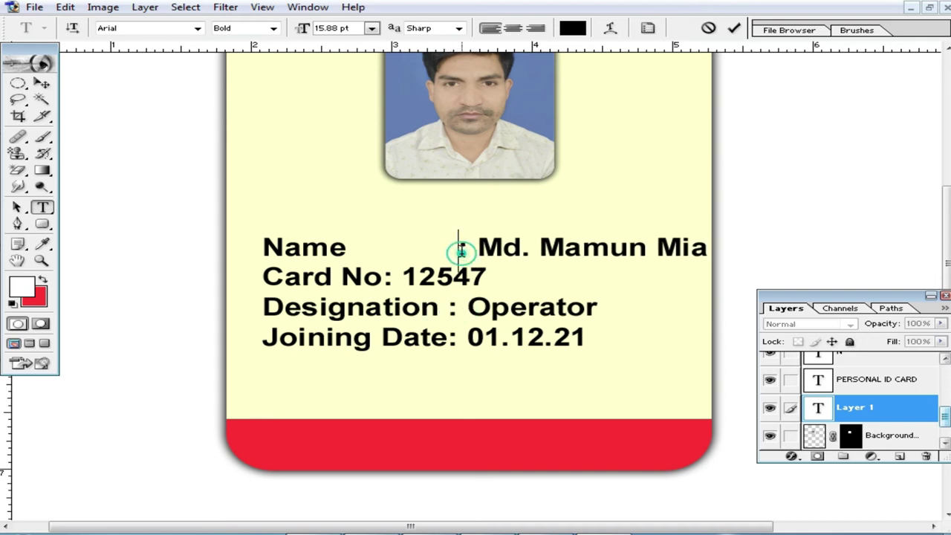
pyautogui.press('BackSpace')
pyautogui.click(385, 276)
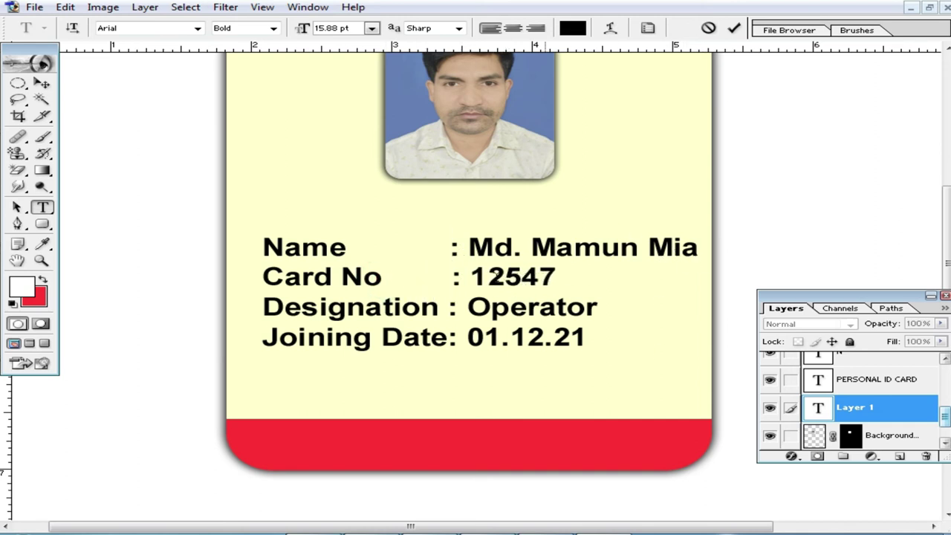
pyautogui.click(41, 84)
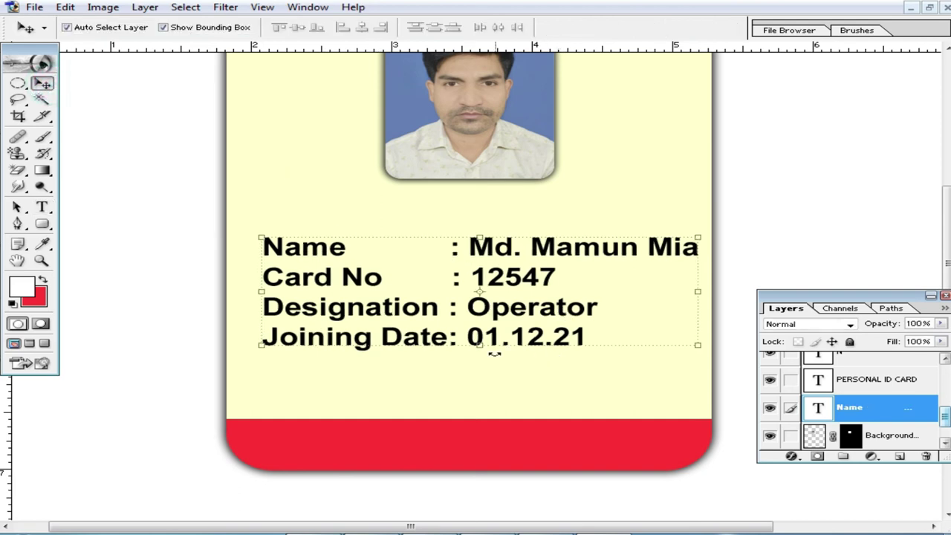
# Step: Stretch the detail text block to about 140% height, filling the space above the footer
pyautogui.moveTo(490, 346); pyautogui.dragTo(493, 393)
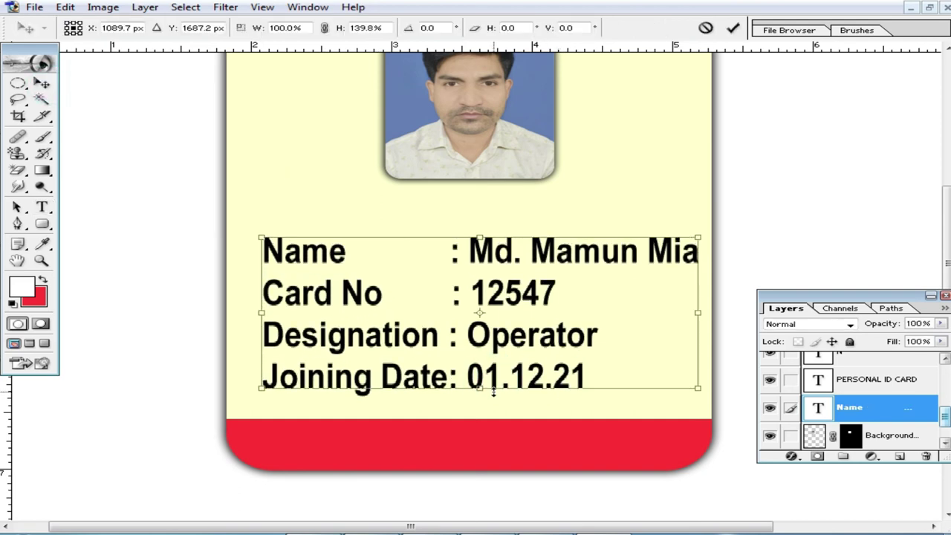
pyautogui.press('Return')
pyautogui.hotkey('ctrl', '-')
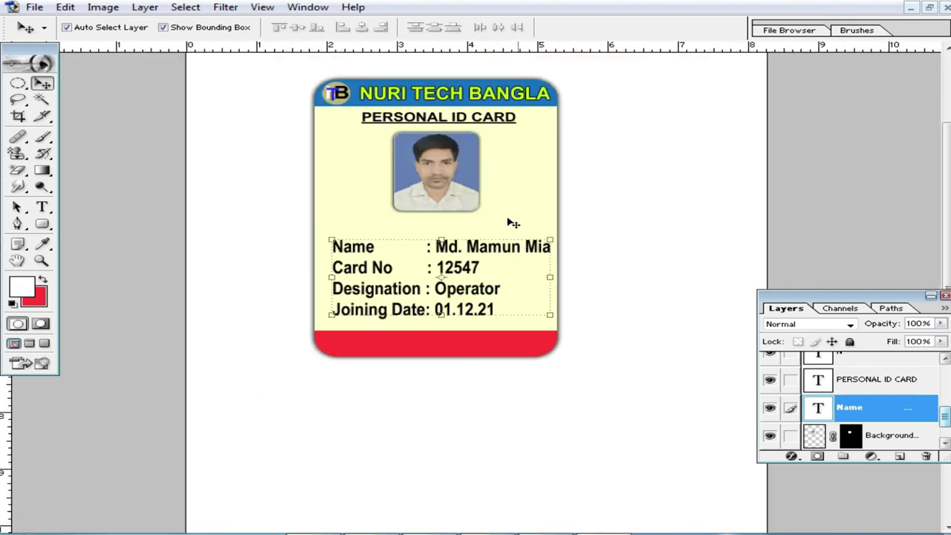
pyautogui.click(495, 192)
pyautogui.click(424, 302)
pyautogui.click(425, 322)
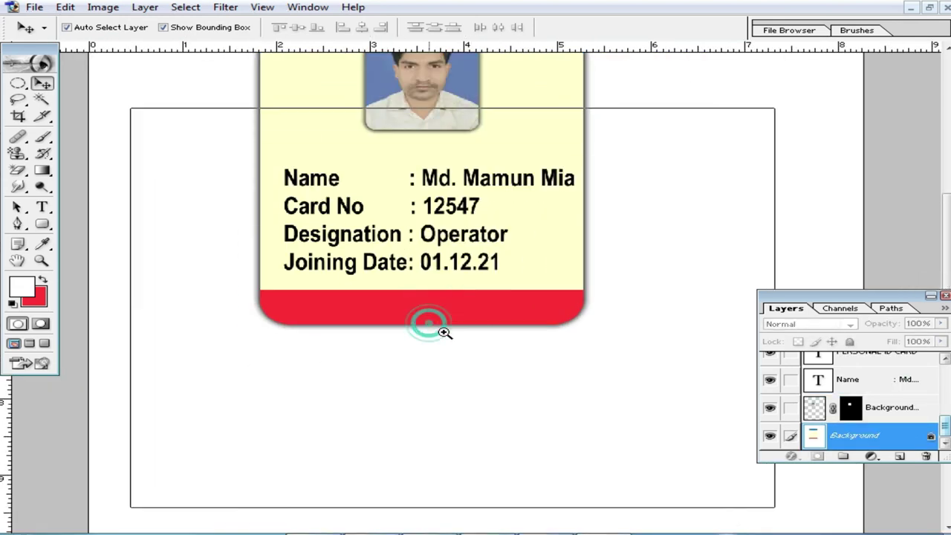
pyautogui.moveTo(410, 270); pyautogui.dragTo(407, 366)
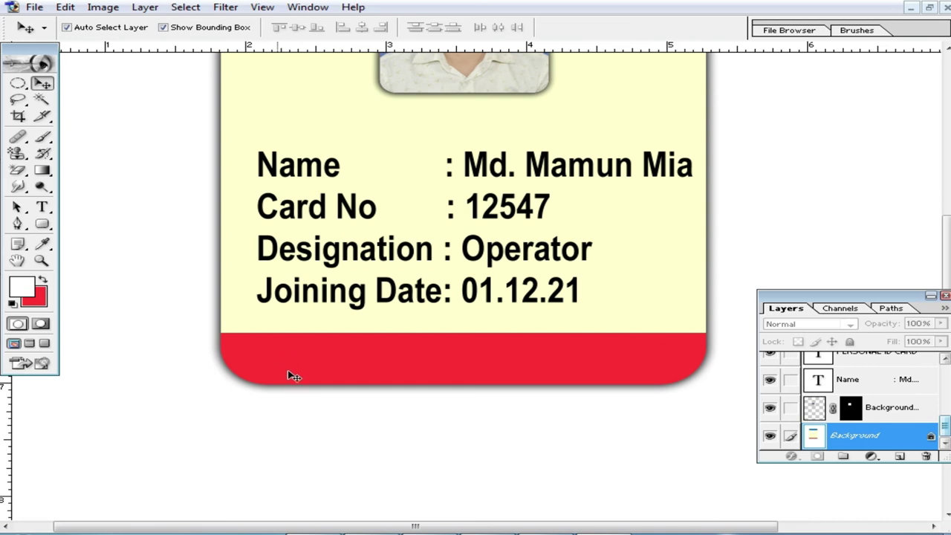
# Step: Add 'Card Holder' text on the red footer, resized narrower and taller
pyautogui.click(42, 208)
pyautogui.click(254, 362)
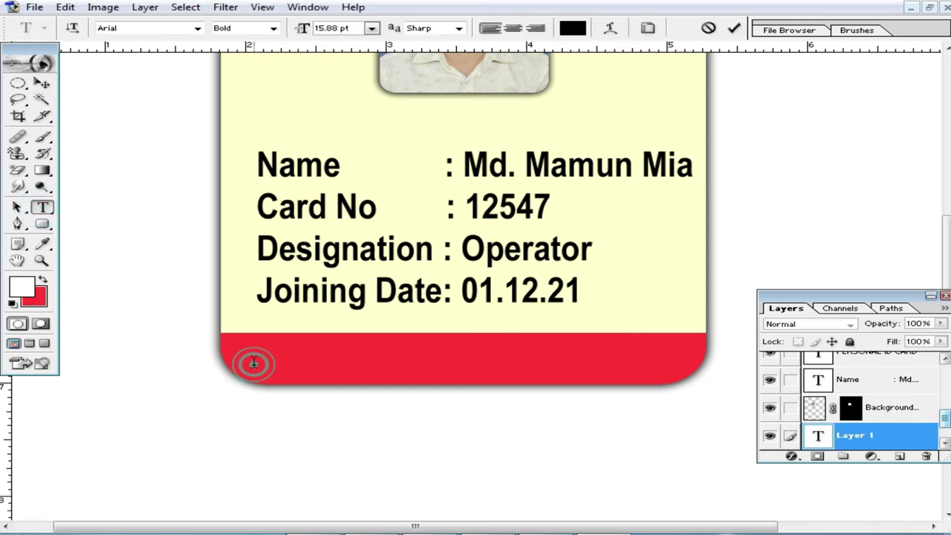
pyautogui.write('Card Ho')
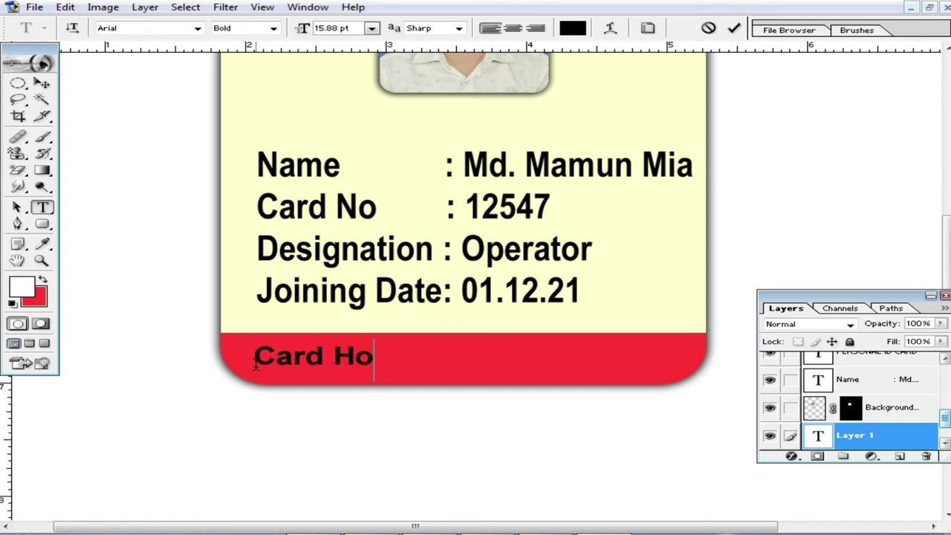
pyautogui.write('lder')
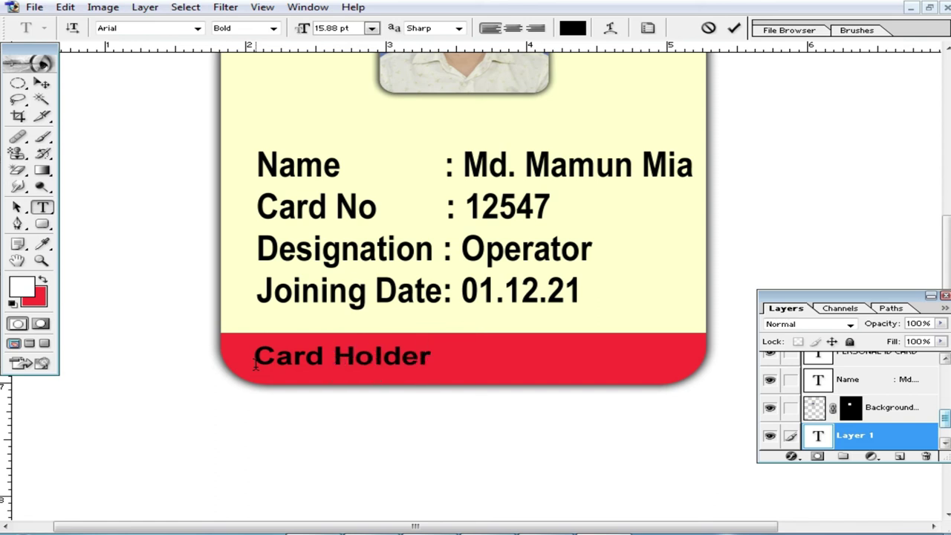
pyautogui.click(42, 83)
pyautogui.hotkey('ctrl', 't')
pyautogui.moveTo(433, 370)
pyautogui.mouseDown()
pyautogui.moveTo(379, 373)
pyautogui.moveTo(333, 362)
pyautogui.mouseUp()
pyautogui.press('Return')
pyautogui.keyDown('ctrl'); pyautogui.click(331, 360); pyautogui.keyUp('ctrl')
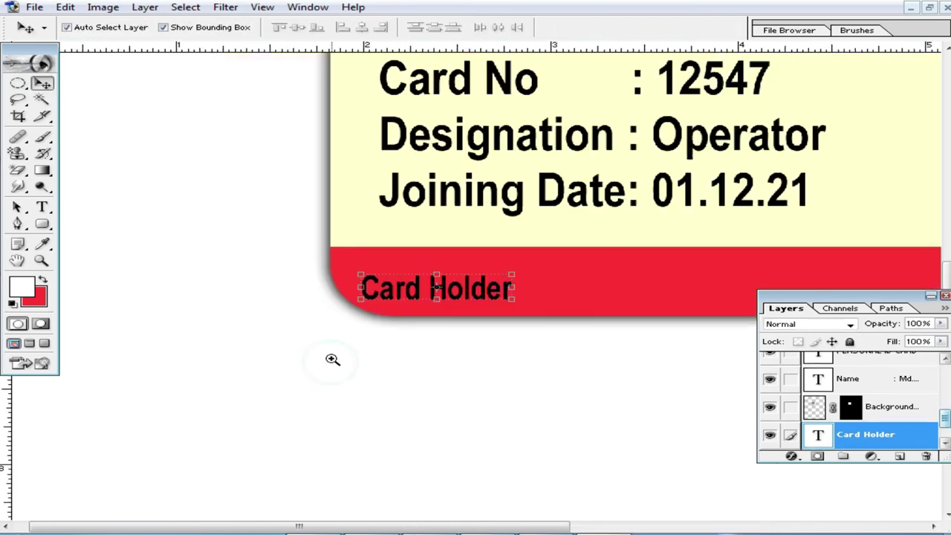
# Step: Squash the Card Holder text slightly in height
pyautogui.click(42, 208)
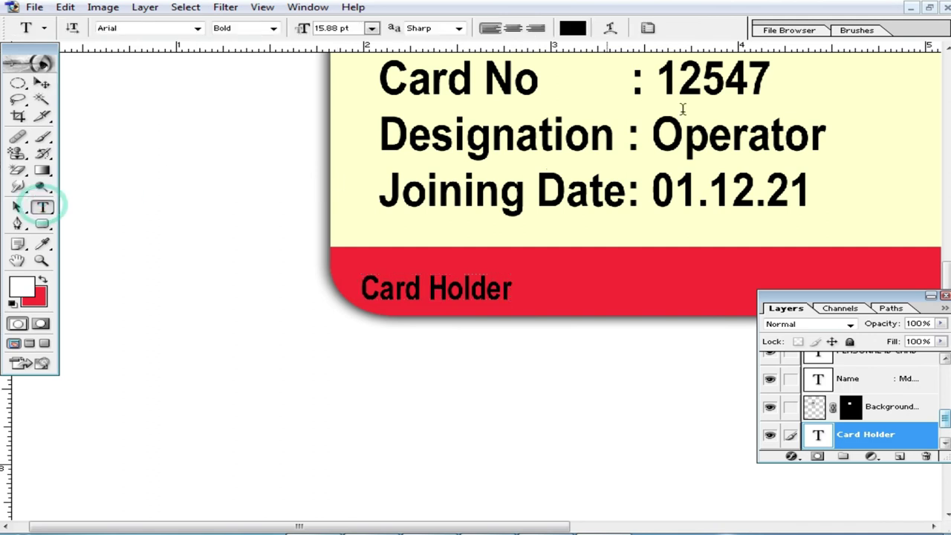
pyautogui.click(648, 29)
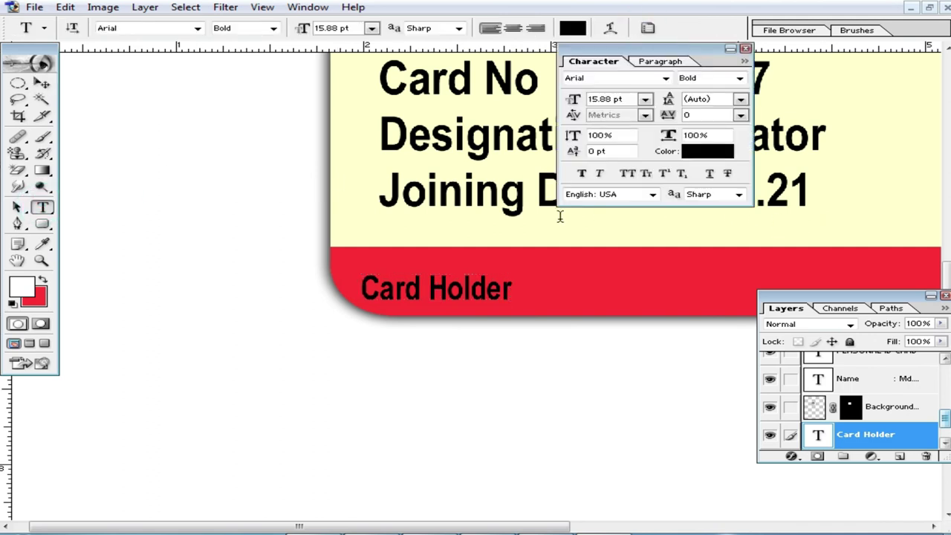
pyautogui.click(41, 83)
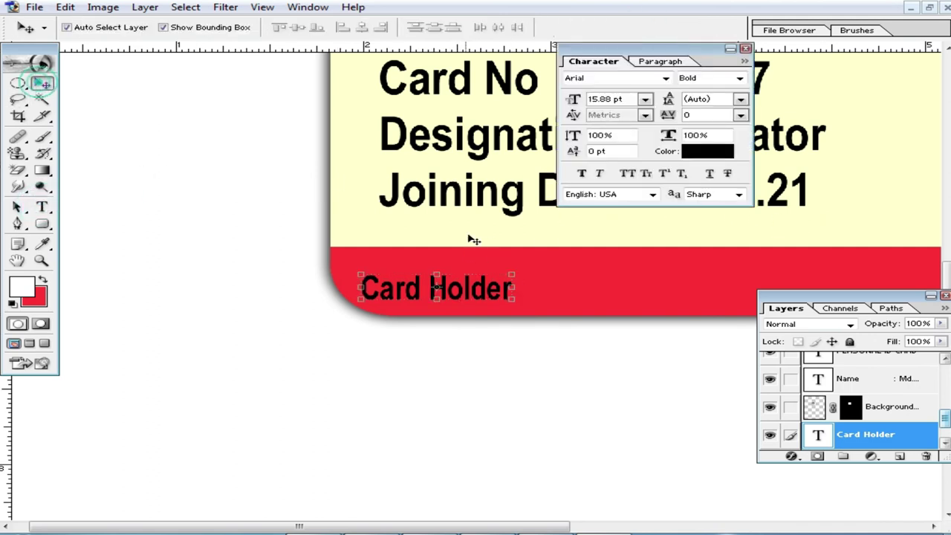
pyautogui.hotkey('ctrl', 't')
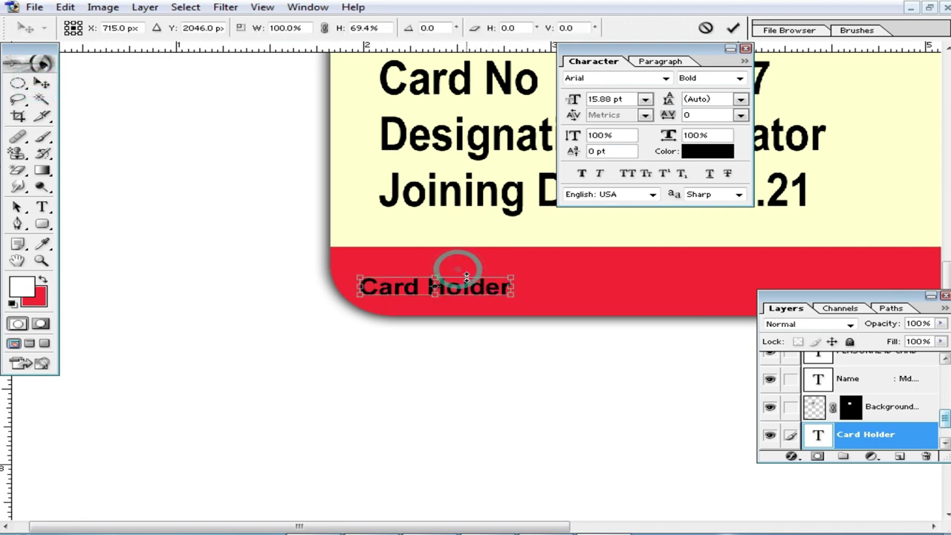
pyautogui.moveTo(469, 270); pyautogui.dragTo(468, 277)
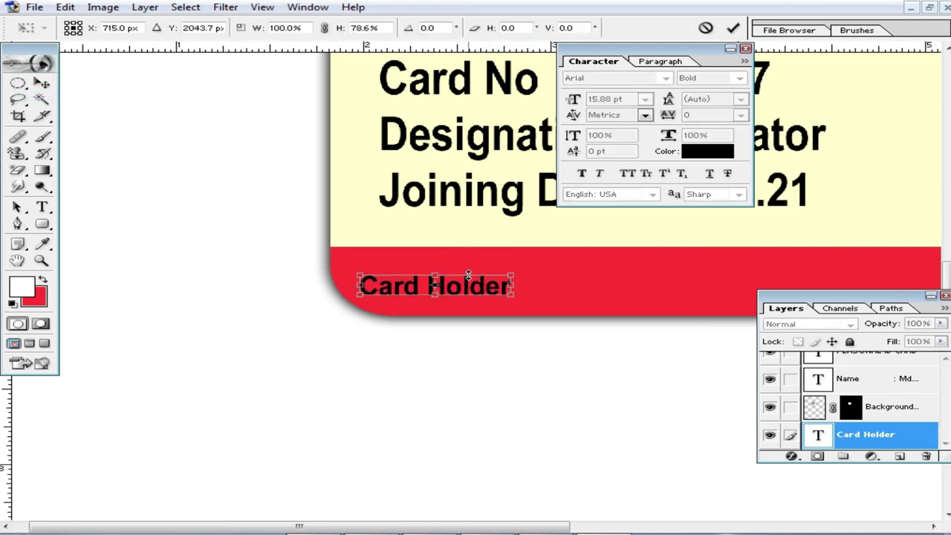
pyautogui.press('Return')
# Step: Colour the Card Holder text white and nudge it slightly right and down
pyautogui.click(42, 207)
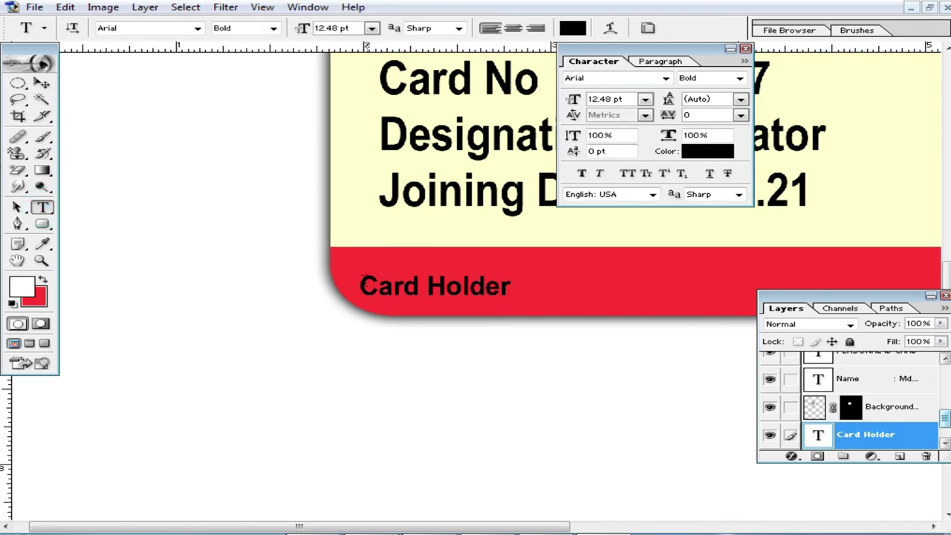
pyautogui.moveTo(361, 286); pyautogui.dragTo(543, 288)
pyautogui.click(746, 48)
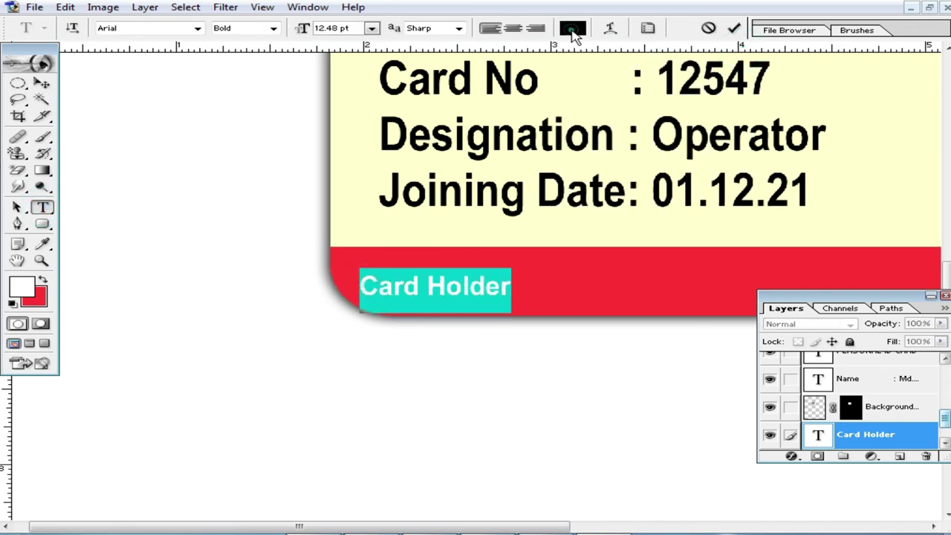
pyautogui.click(573, 28)
pyautogui.click(460, 184)
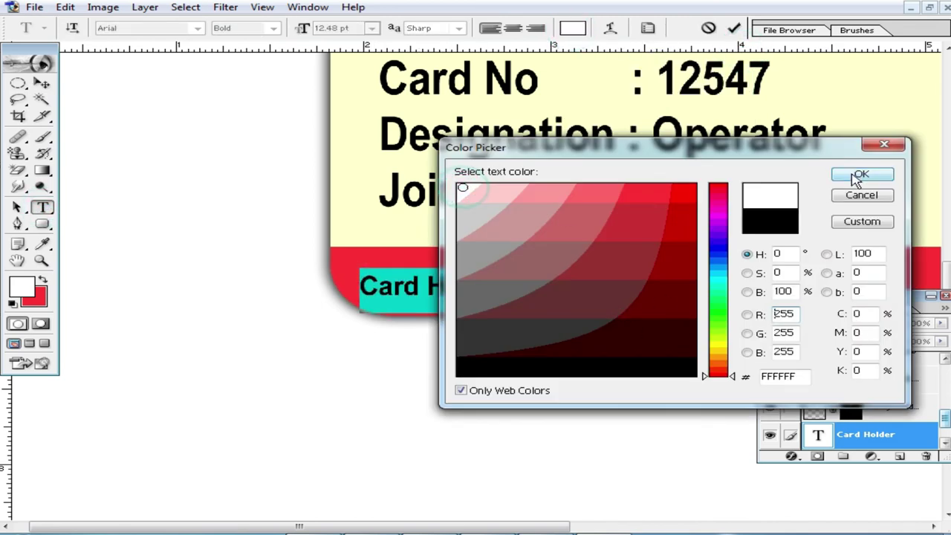
pyautogui.click(861, 174)
pyautogui.click(40, 86)
pyautogui.moveTo(483, 290); pyautogui.dragTo(489, 294)
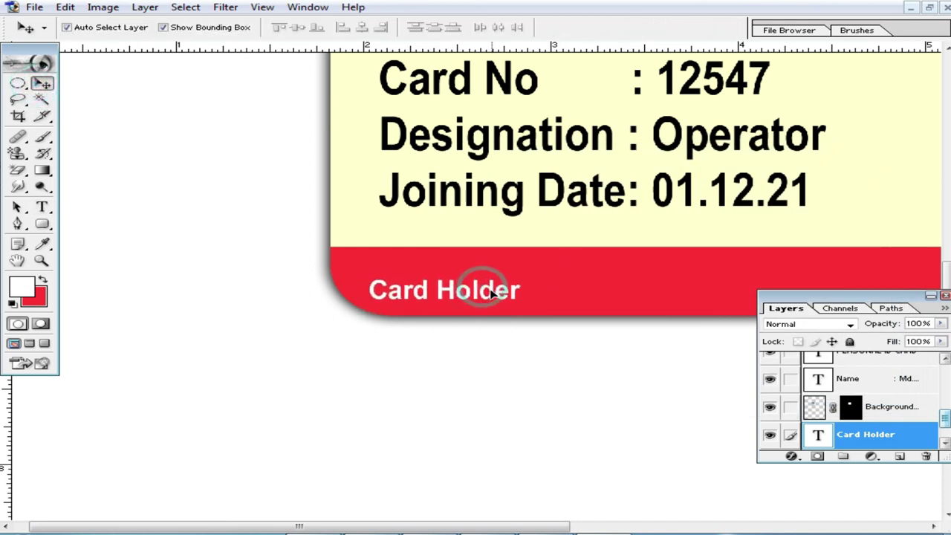
pyautogui.keyDown('alt'); pyautogui.click(607, 376); pyautogui.keyUp('alt')
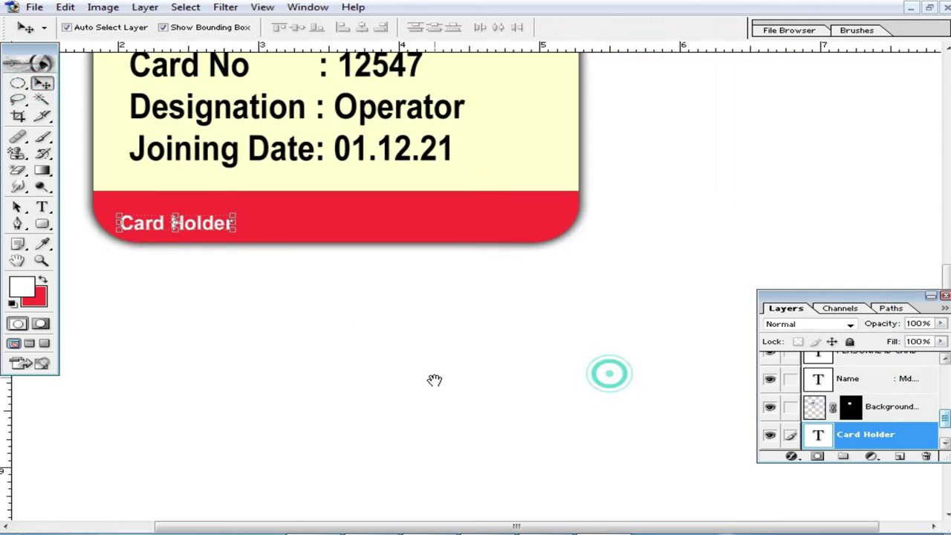
pyautogui.scroll(2, 433, 382)
# Step: Add 'Time Keepar' after Card Holder in the footer and shift the text slightly left
pyautogui.click(40, 208)
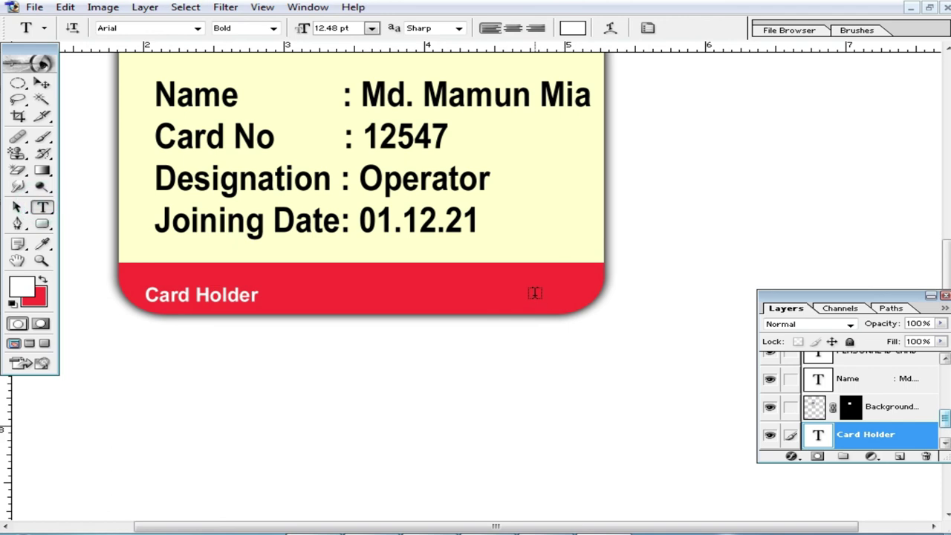
pyautogui.click(259, 295)
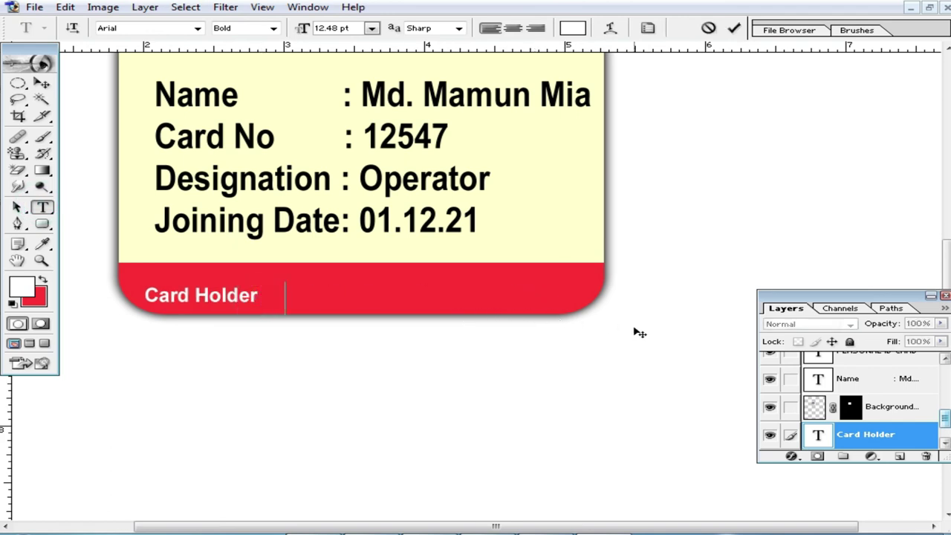
pyautogui.write('T')
pyautogui.write('ime Ke')
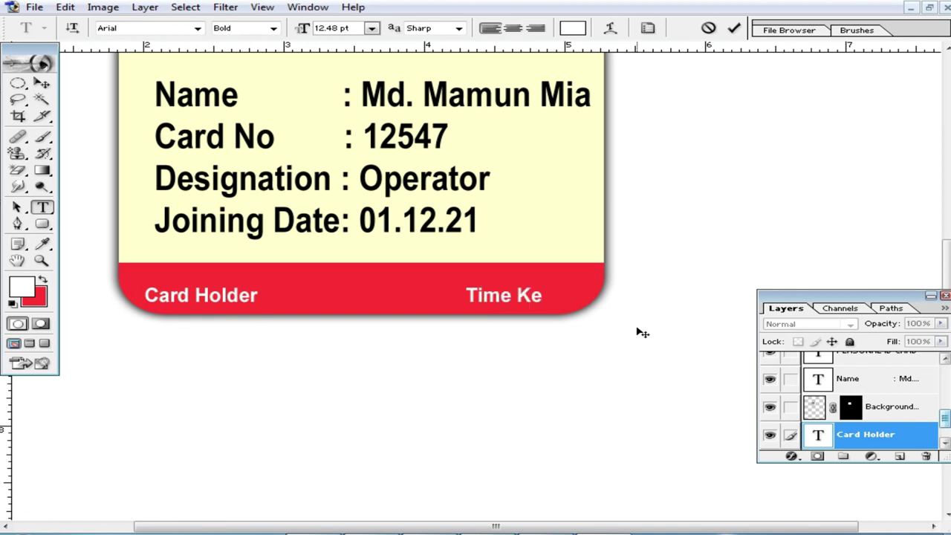
pyautogui.write('epar')
pyautogui.click(41, 83)
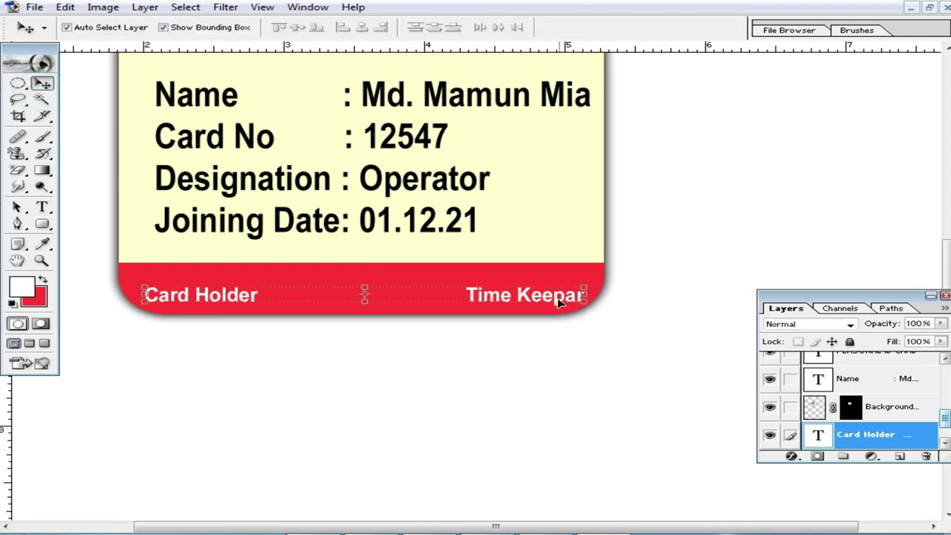
pyautogui.hotkey('shift', 'Left')
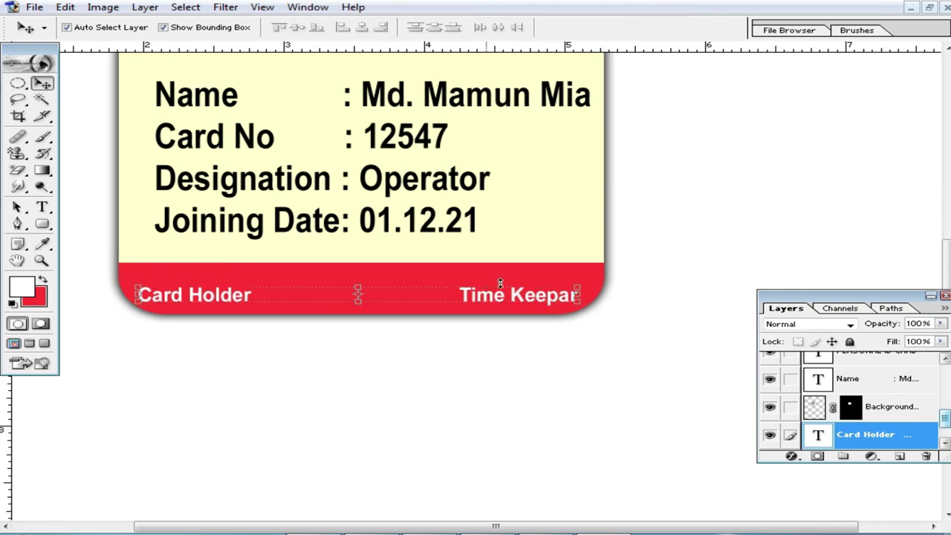
pyautogui.hotkey('ctrl', '-')
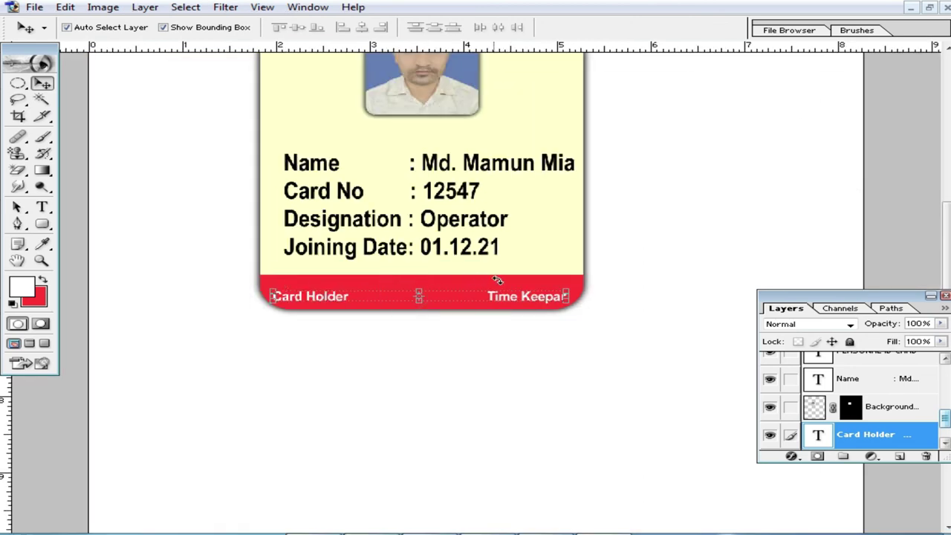
# Step: Crop the canvas around the ID card with no preset size, leaving a narrow white margin
pyautogui.scroll(1, 528, 283)
pyautogui.scroll(2, 534, 284)
pyautogui.scroll(2, 539, 286)
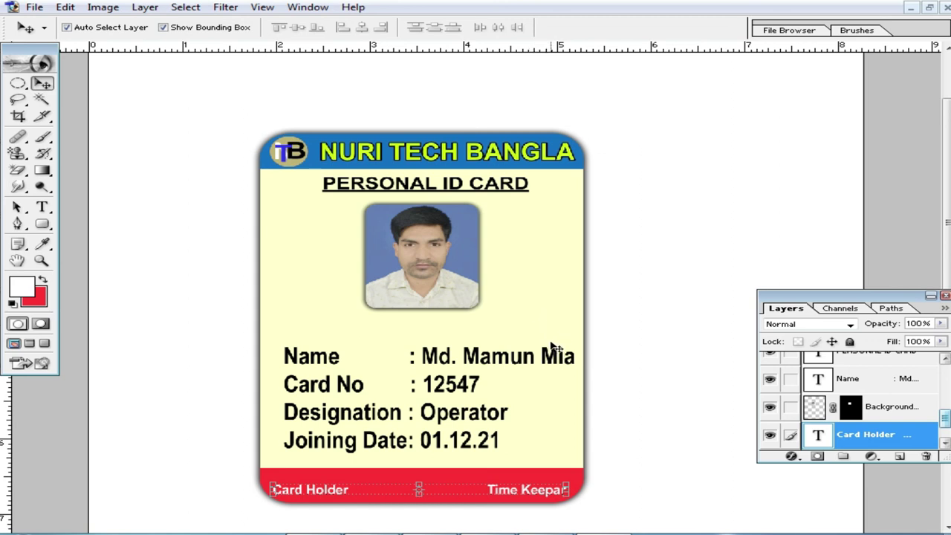
pyautogui.scroll(-1, 554, 361)
pyautogui.scroll(-1, 535, 349)
pyautogui.scroll(1, 520, 332)
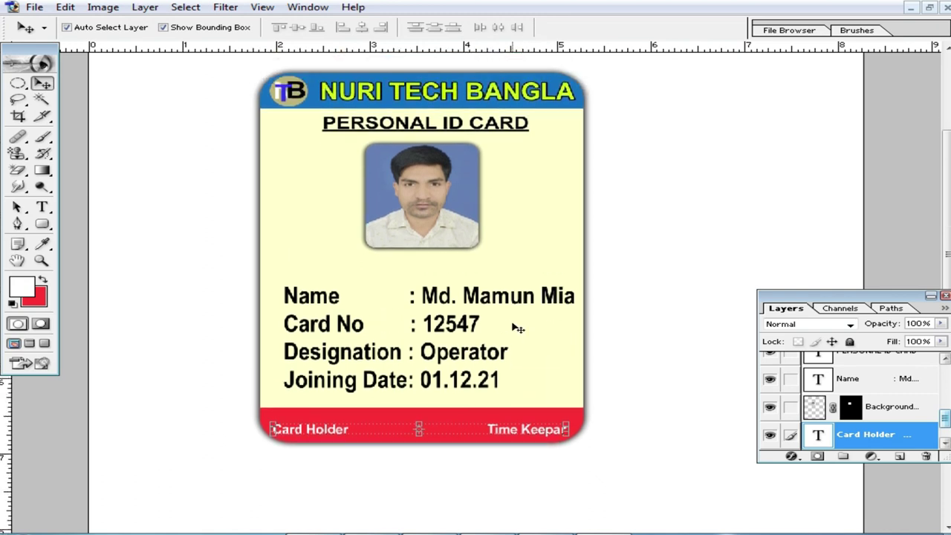
pyautogui.scroll(1, 425, 283)
pyautogui.scroll(2, 442, 329)
pyautogui.scroll(1, 521, 327)
pyautogui.scroll(-1, 523, 327)
pyautogui.scroll(-1, 521, 332)
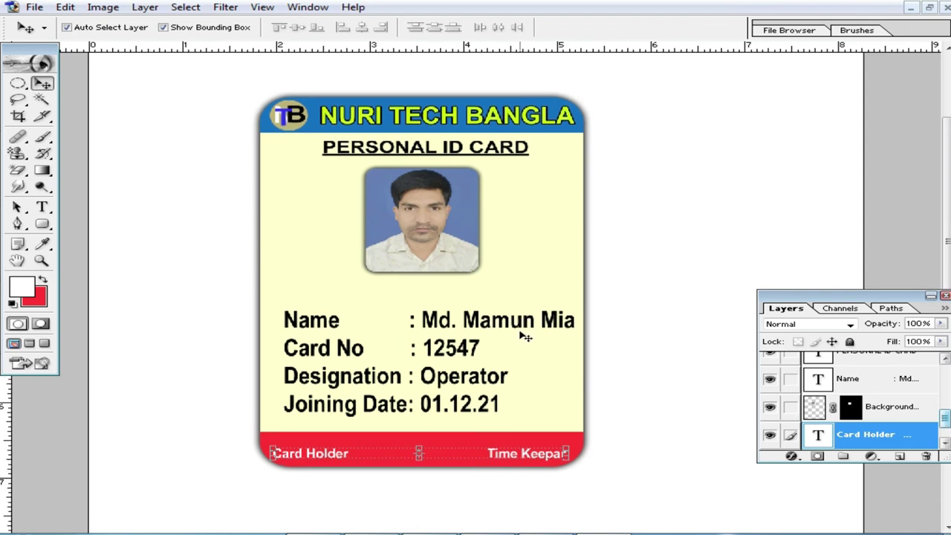
pyautogui.scroll(1, 516, 312)
pyautogui.scroll(-1, 517, 313)
pyautogui.scroll(-1, 525, 325)
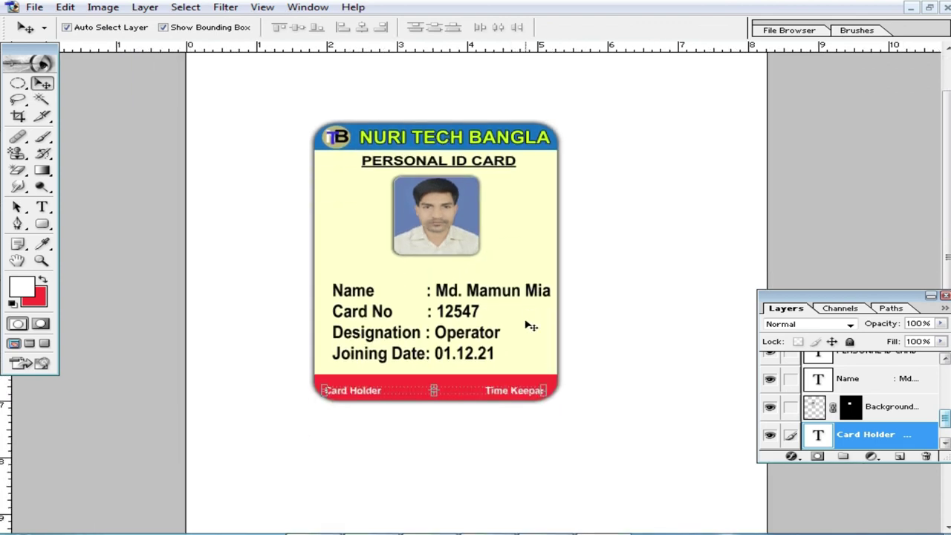
pyautogui.scroll(1, 387, 302)
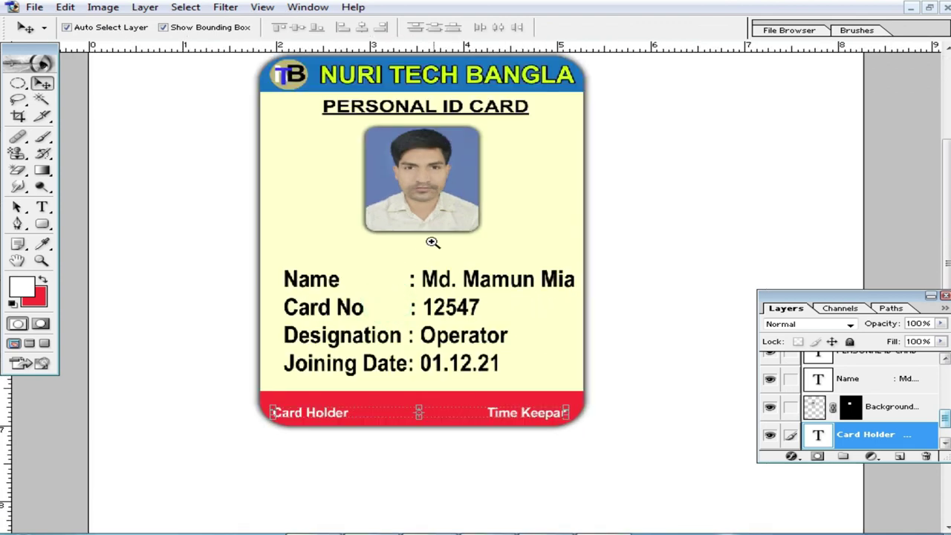
pyautogui.scroll(1, 525, 180)
pyautogui.scroll(1, 514, 297)
pyautogui.scroll(-1, 513, 297)
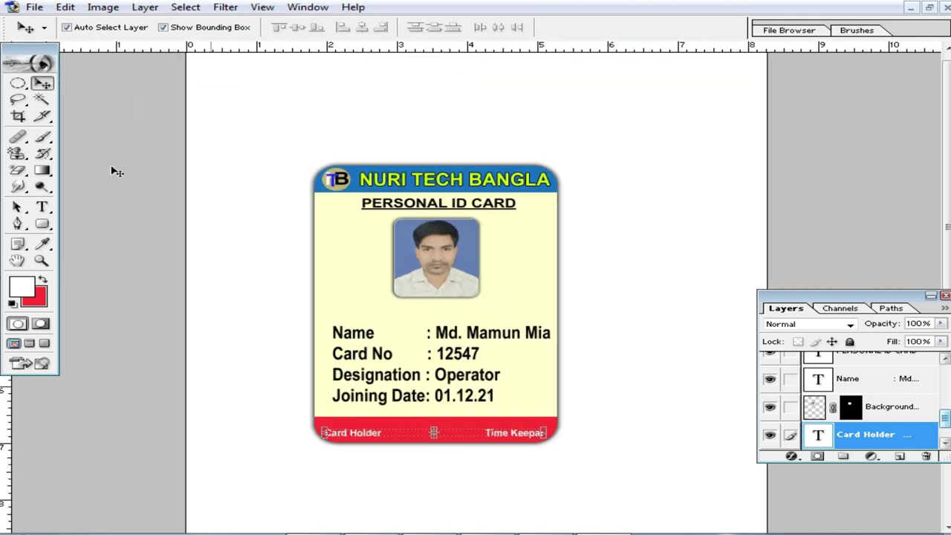
pyautogui.click(19, 117)
pyautogui.click(559, 28)
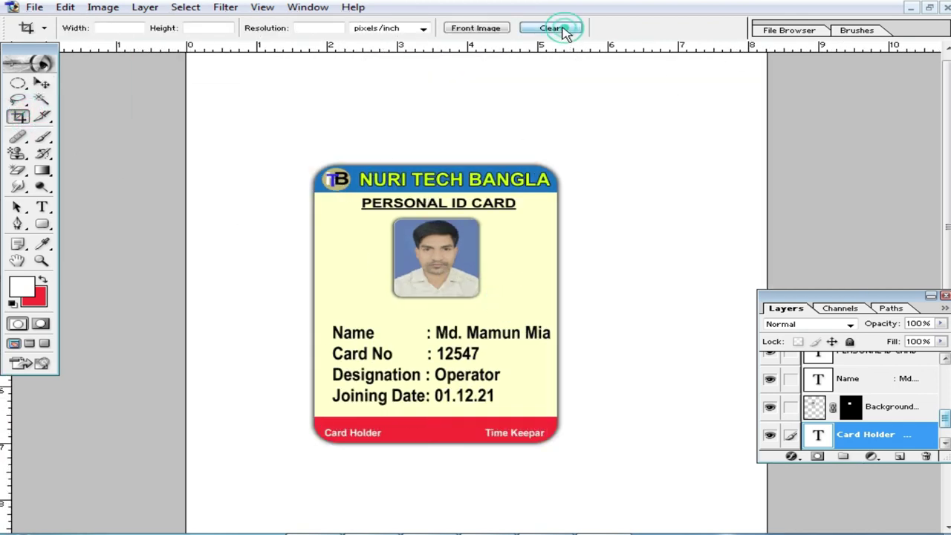
pyautogui.moveTo(276, 141); pyautogui.dragTo(631, 503)
pyautogui.press('Return')
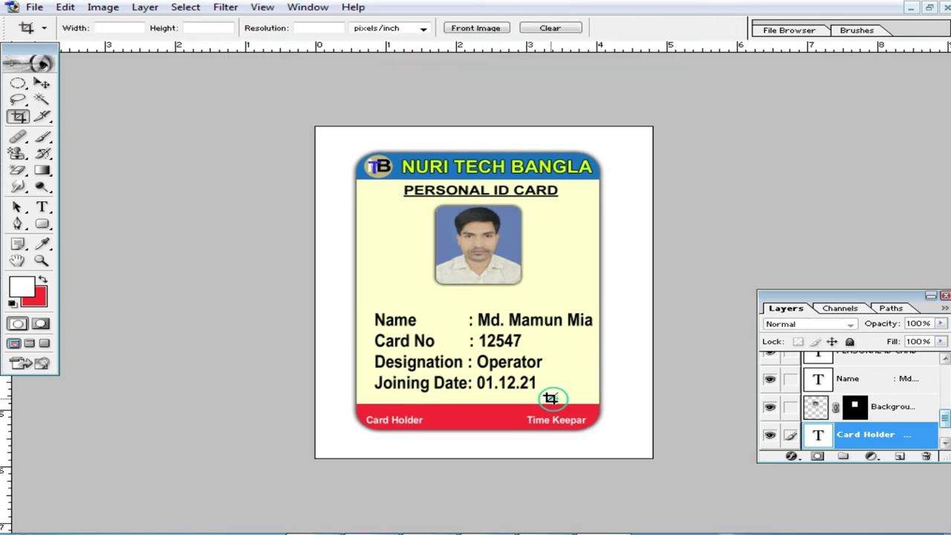
pyautogui.scroll(1, 536, 365)
pyautogui.scroll(1, 503, 278)
pyautogui.scroll(1, 503, 280)
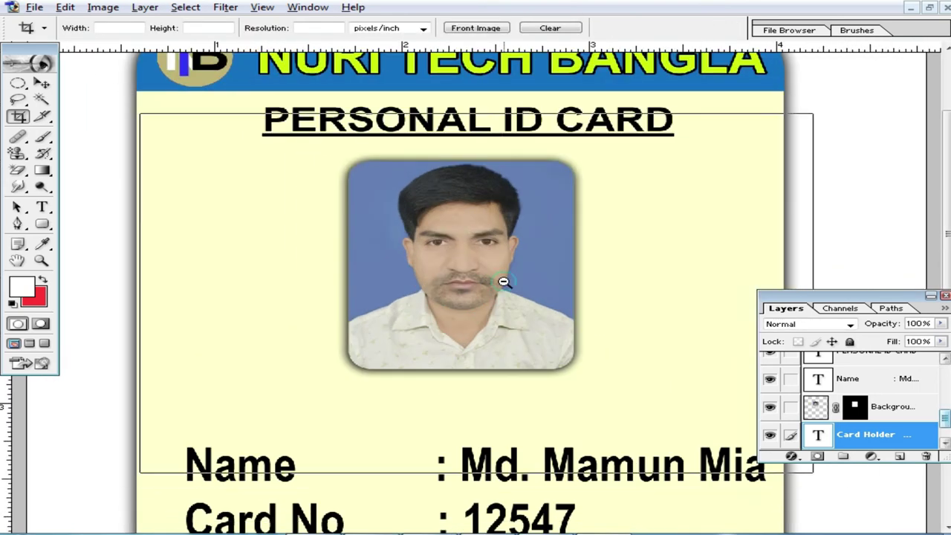
pyautogui.scroll(-2, 630, 336)
pyautogui.scroll(-1, 508, 240)
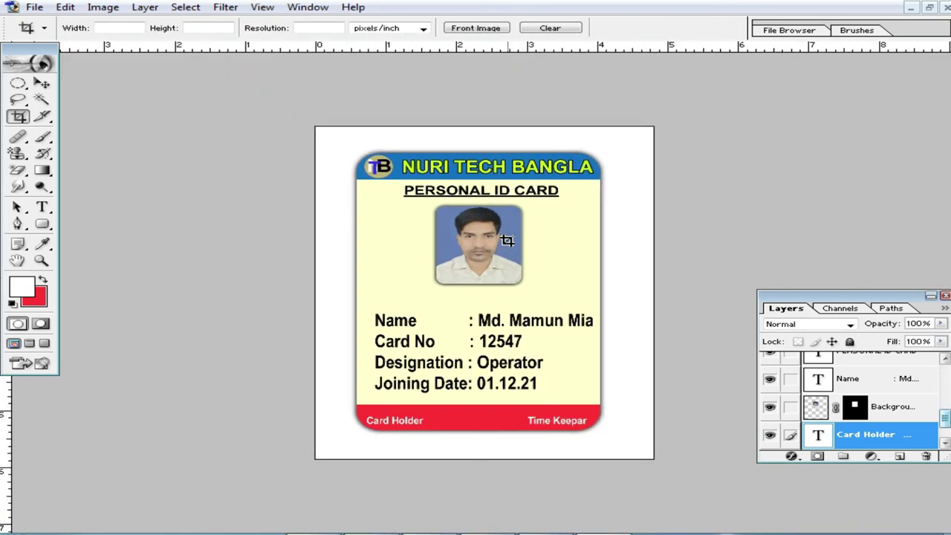
pyautogui.scroll(1, 507, 240)
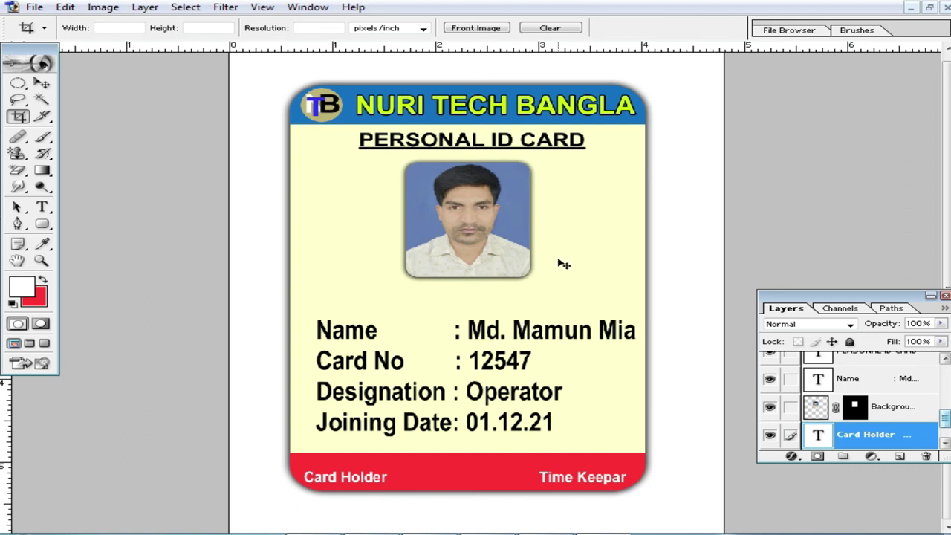
# Step: Save a copy of the card as a JPEG named 'anevol' with default quality settings
pyautogui.hotkey('ctrl', 'shift', 's')
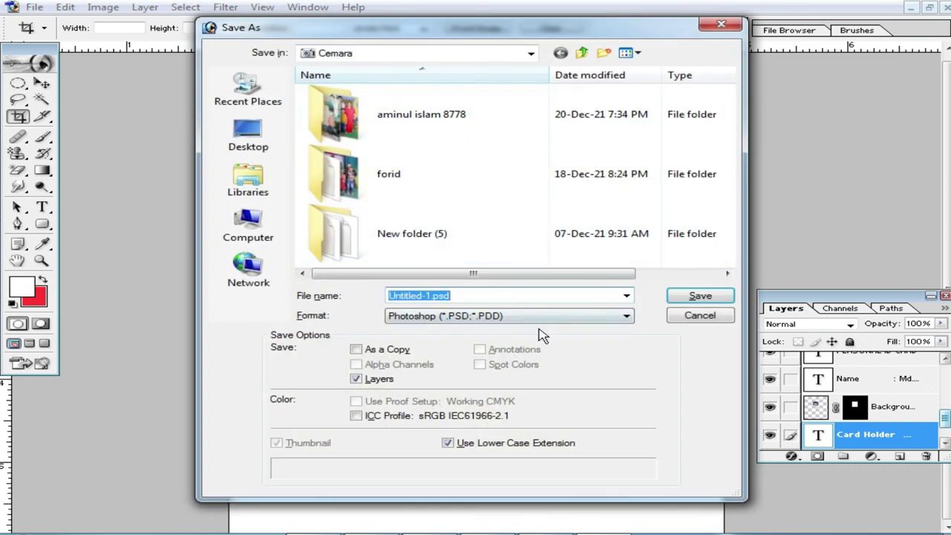
pyautogui.click(541, 316)
pyautogui.click(446, 388)
pyautogui.click(541, 295)
pyautogui.write('anevol')
pyautogui.click(687, 297)
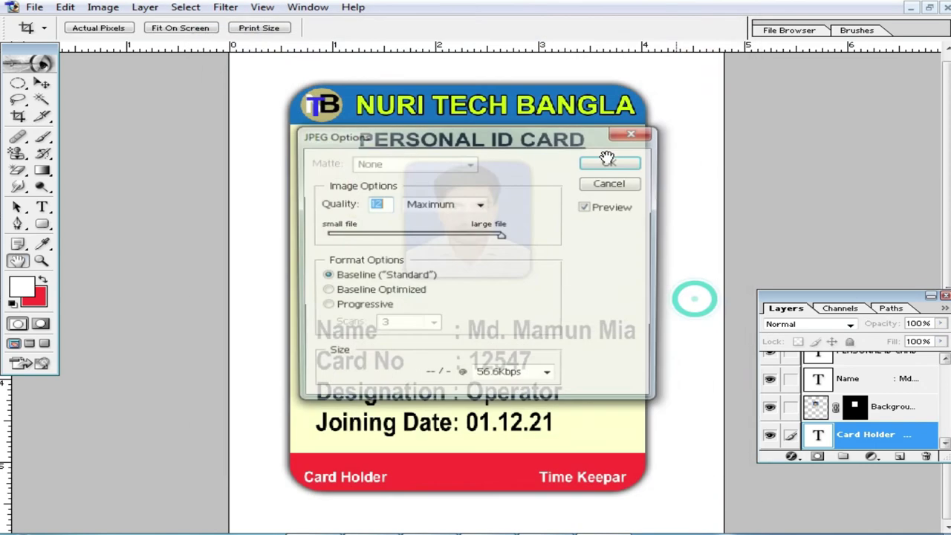
pyautogui.click(614, 163)
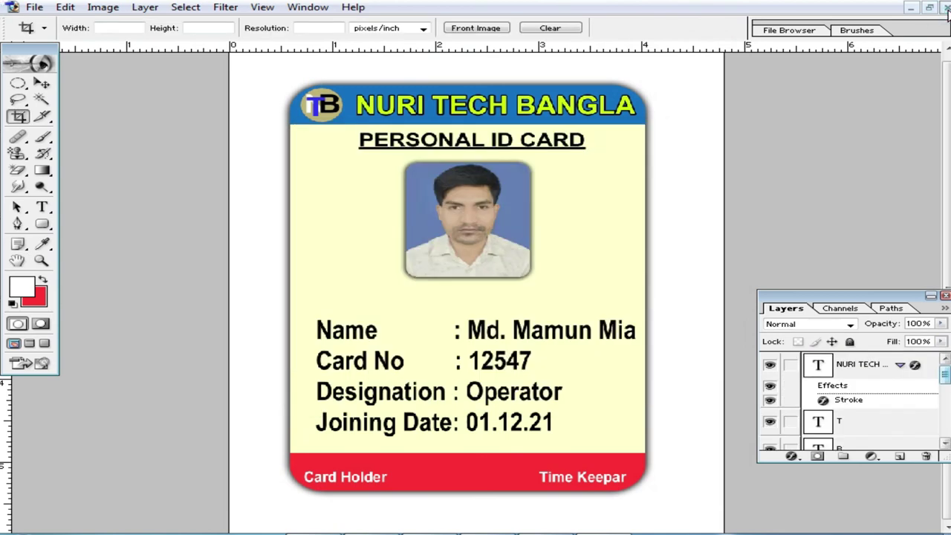
# Step: Close the card document without saving changes and exit Photoshop
pyautogui.hotkey('ctrl', 'w')
pyautogui.click(475, 206)
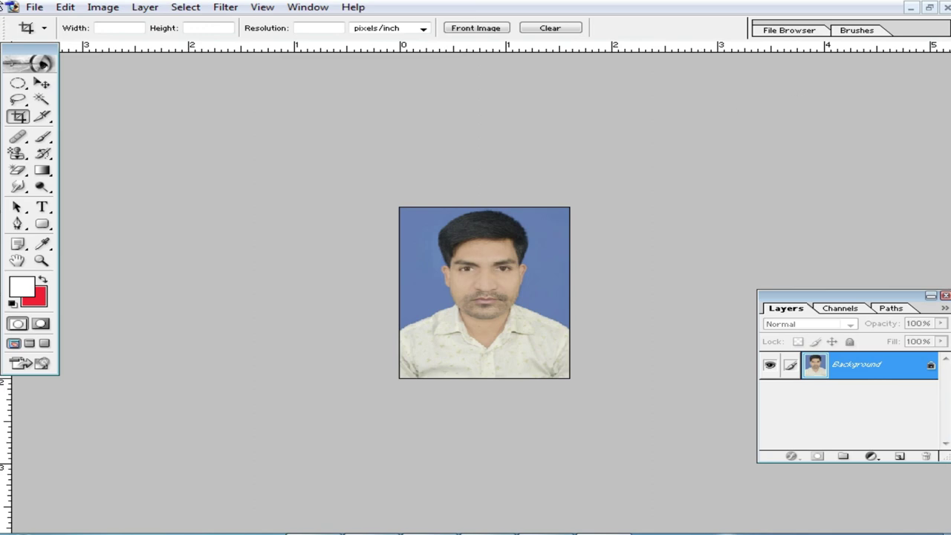
pyautogui.click(911, 7)
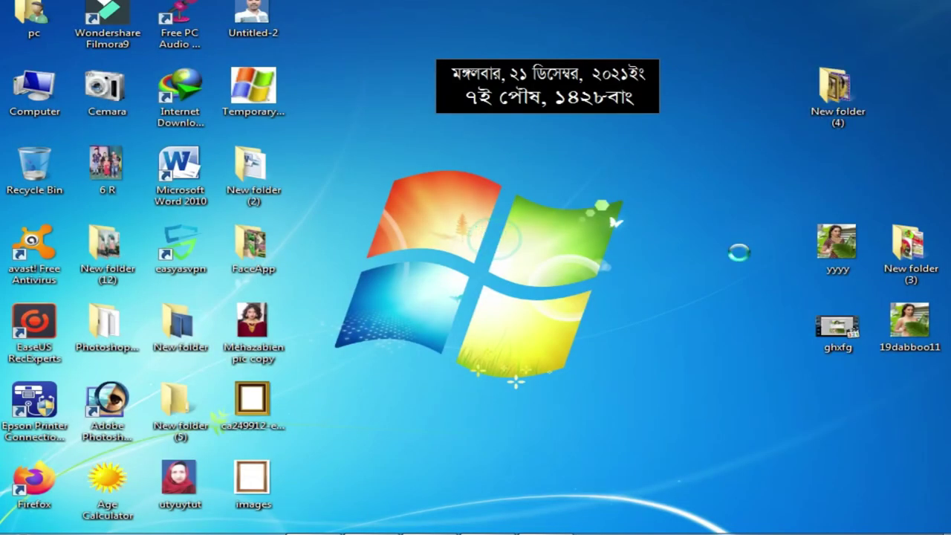